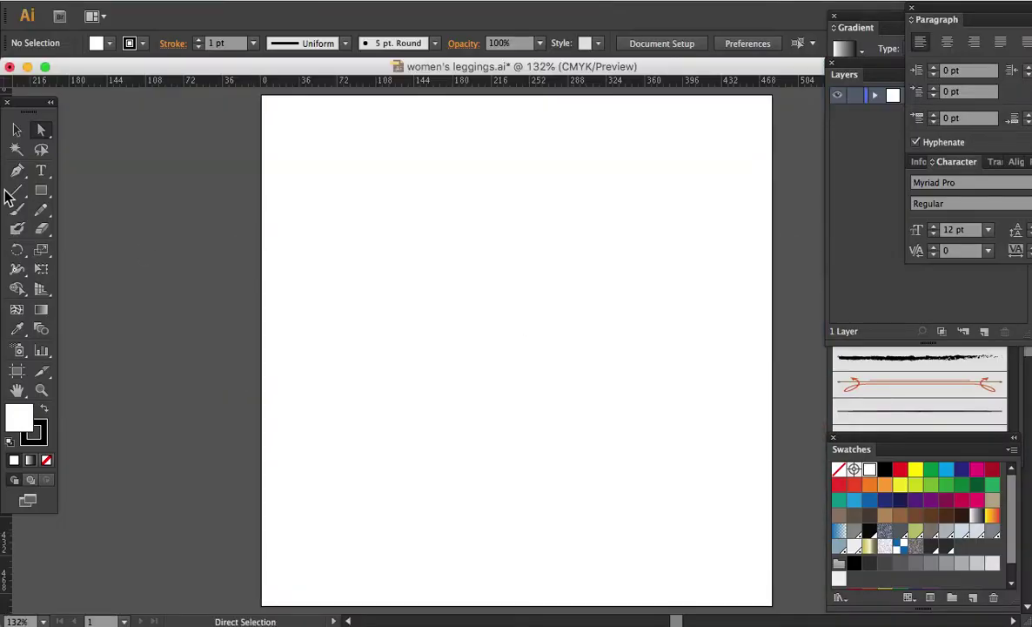
- Toggle between the Rectangle and Selection tools and fit the artboard in the window
click(38, 193)
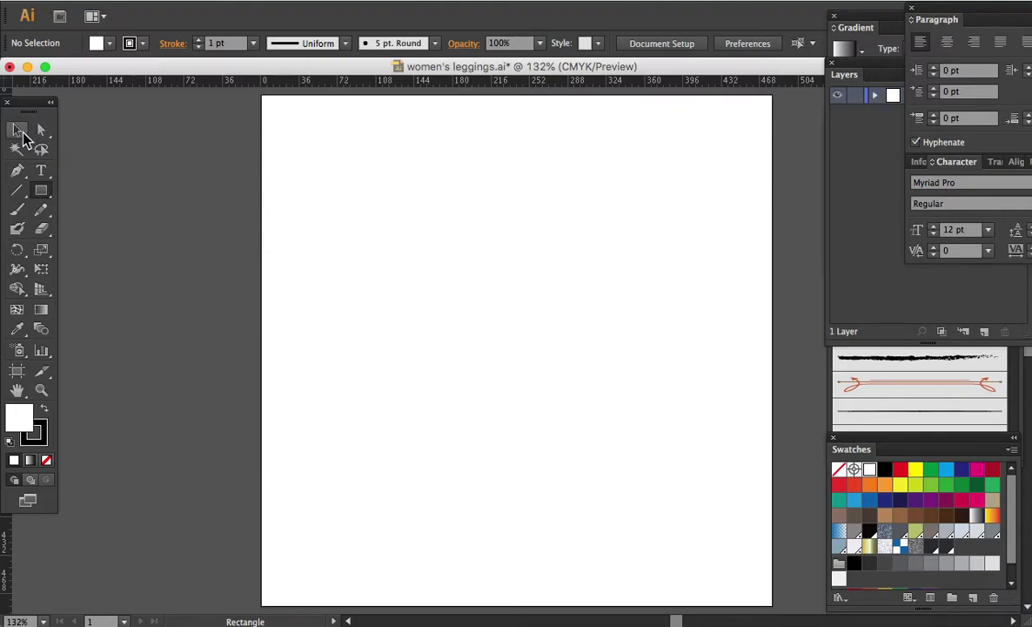
click(16, 130)
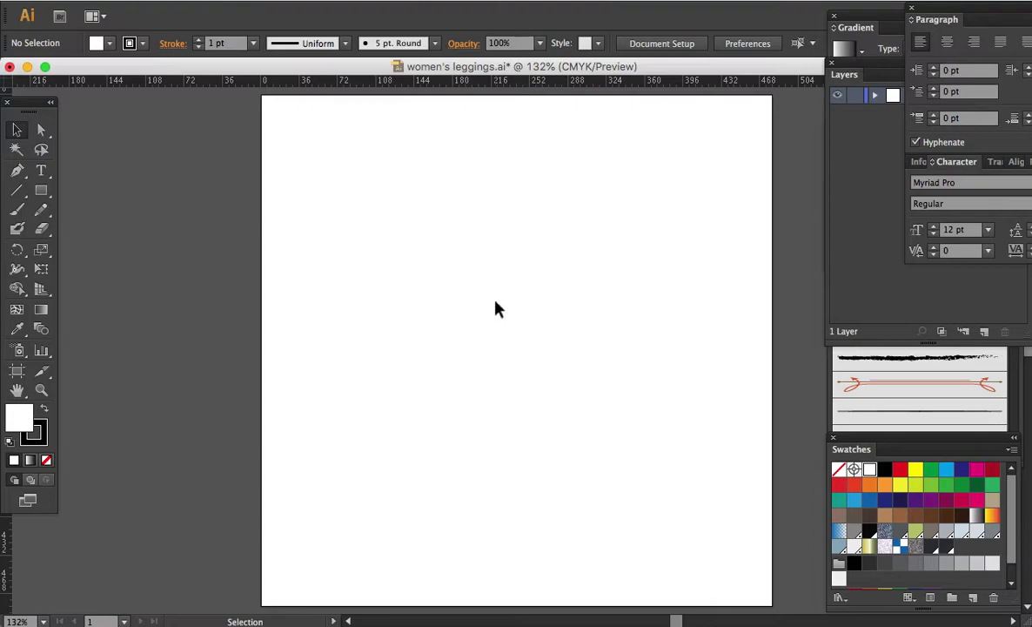
click(44, 196)
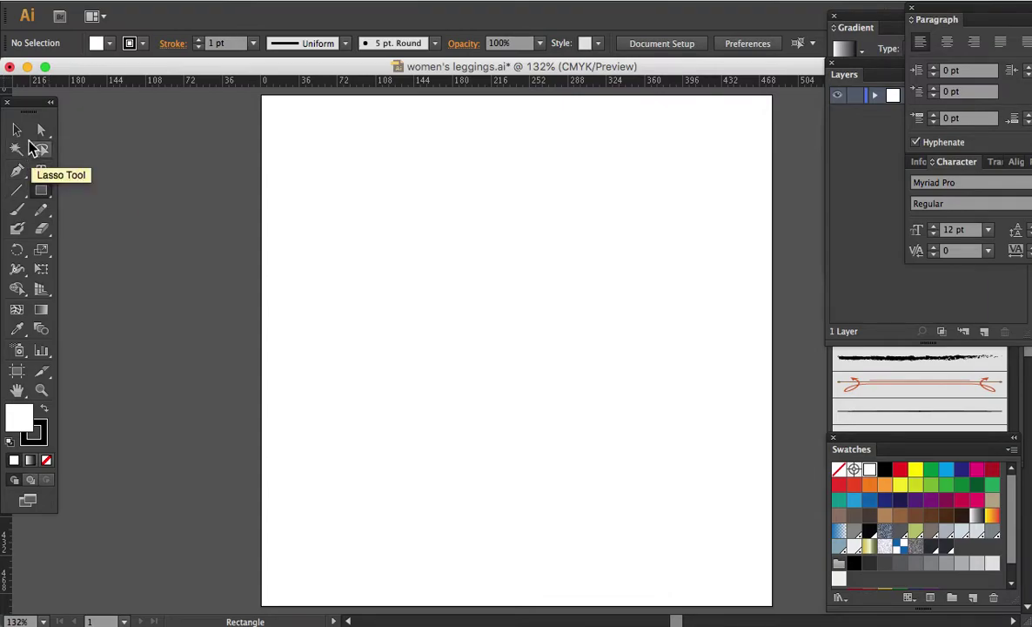
click(17, 131)
mouse_move(530, 386)
mouse_down()
mouse_move(417, 373)
mouse_move(548, 387)
mouse_up()
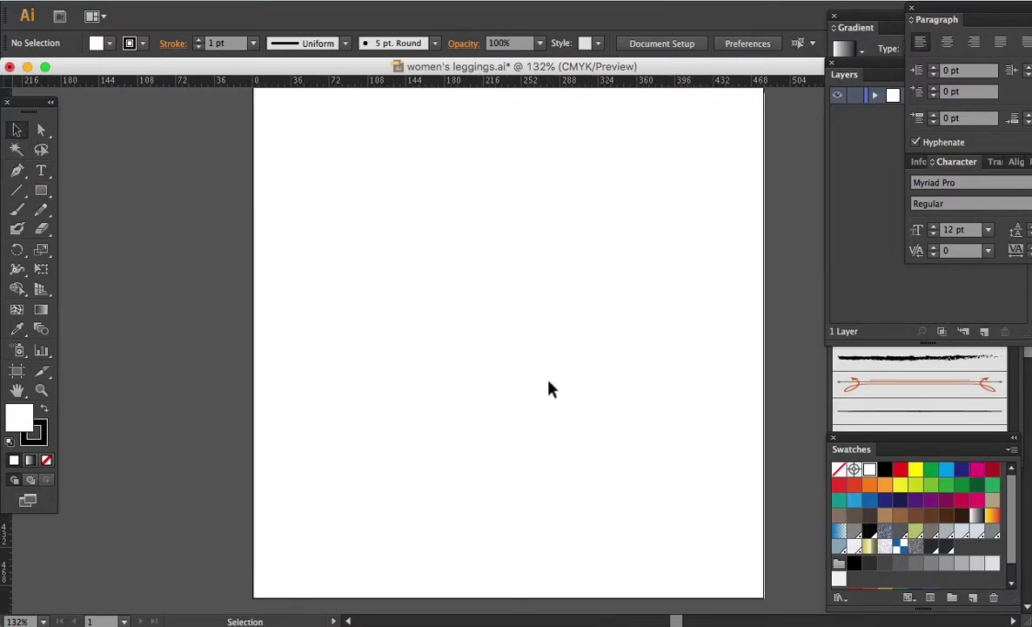
key(a)
drag(569, 275, 566, 299)
click(482, 278)
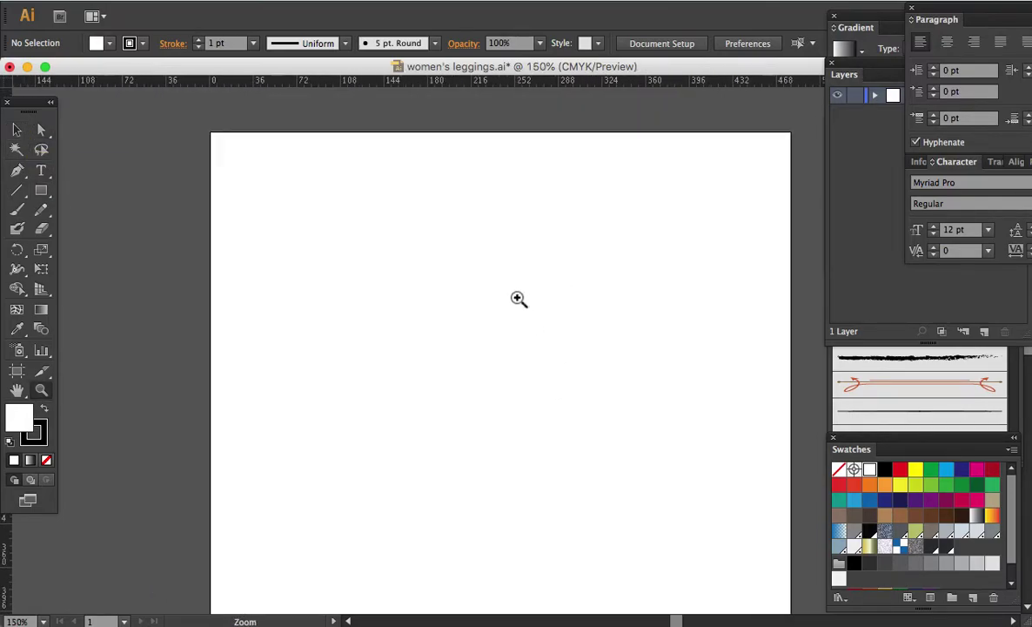
key(ctrl+0)
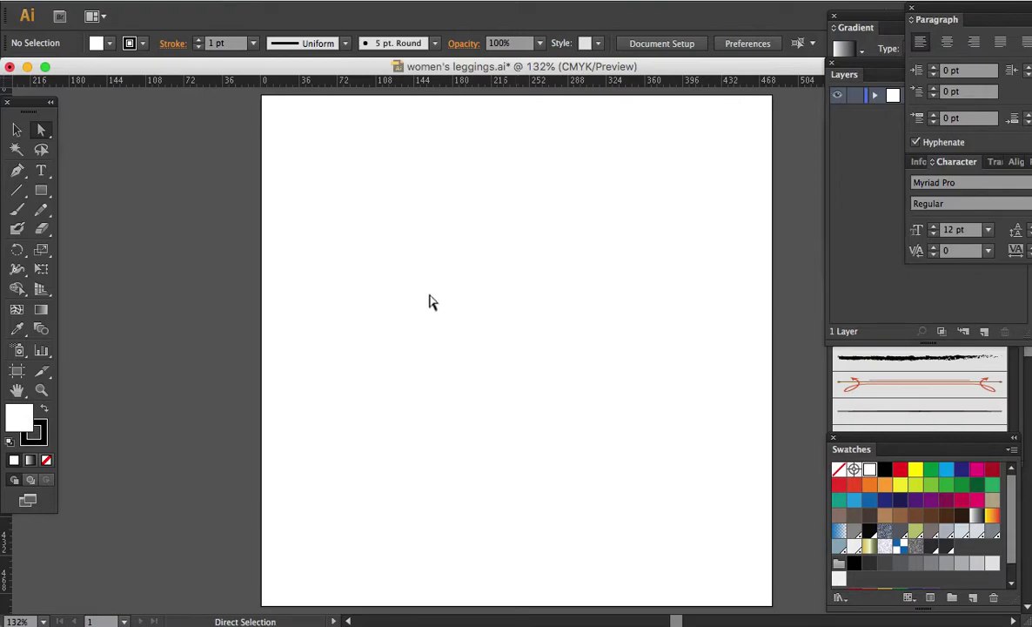
- Draw a first wide rectangle near the artboard top, zoom in on it, then delete it
click(41, 191)
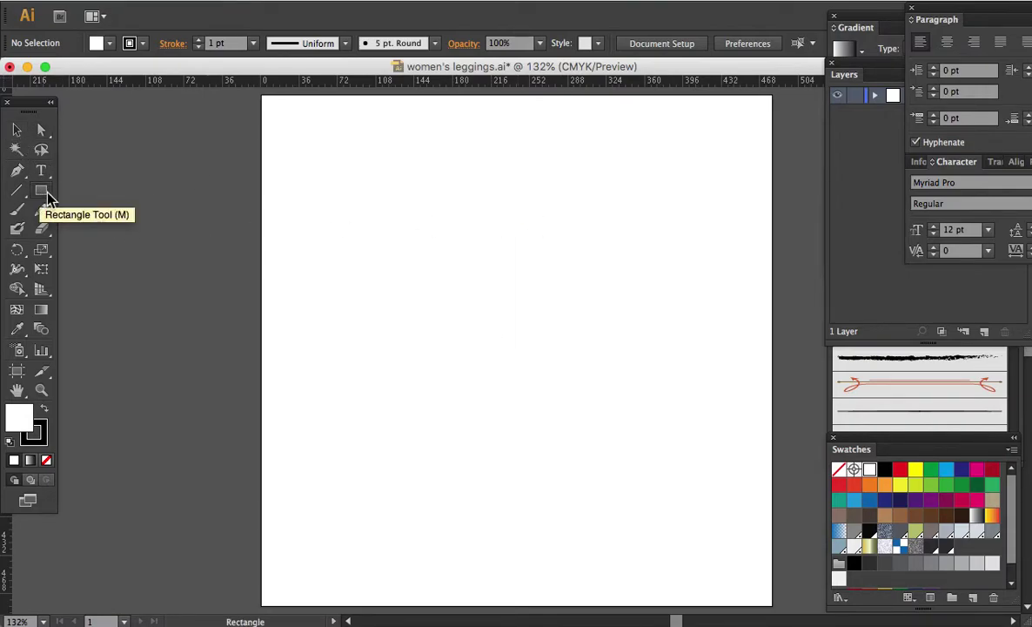
drag(389, 215, 511, 242)
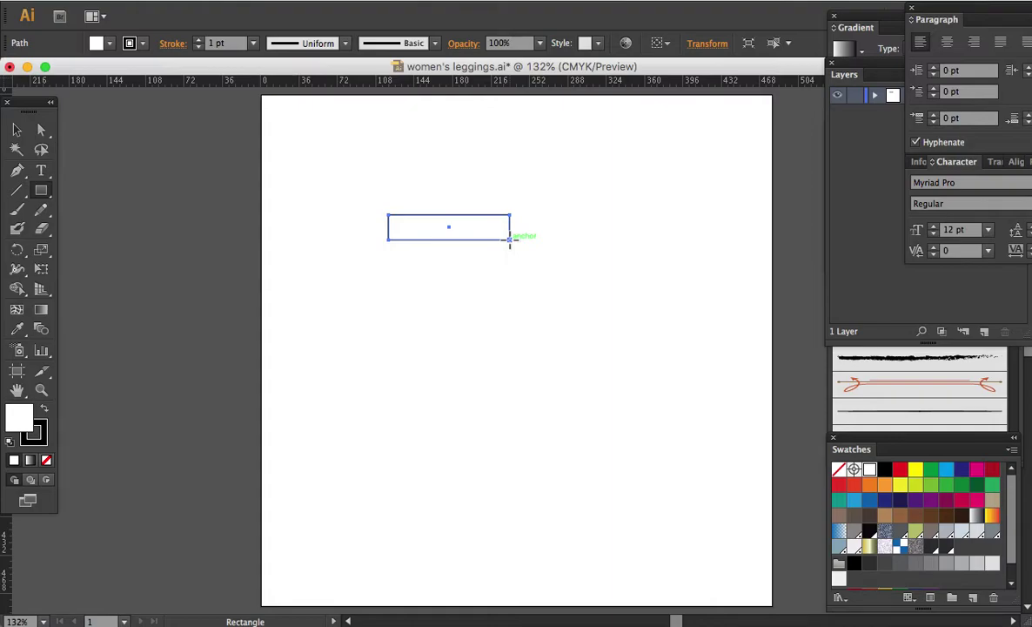
key(v)
key(z)
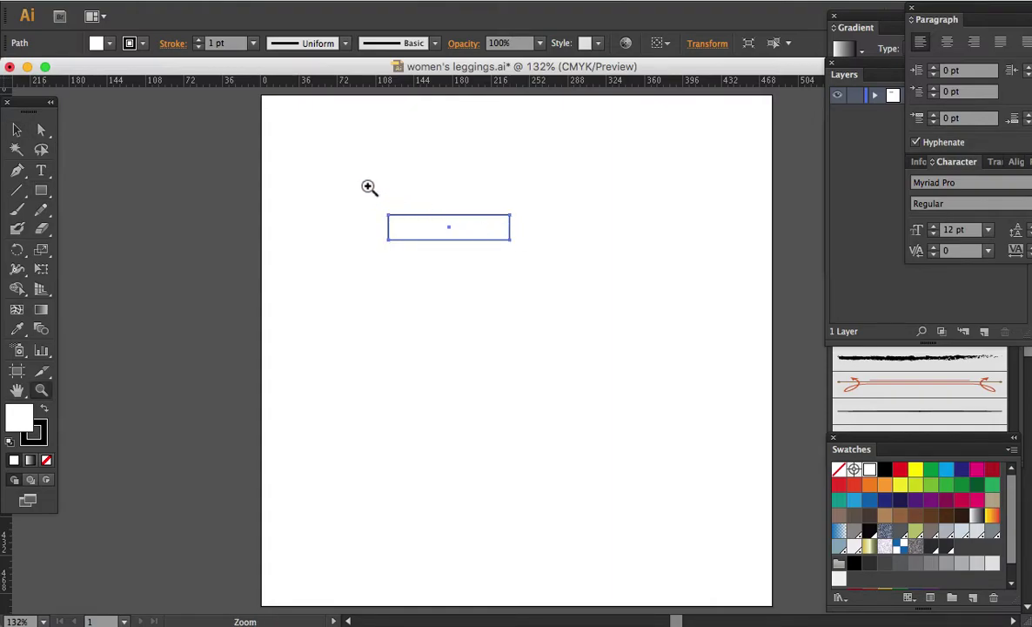
mouse_move(344, 174)
mouse_down()
mouse_move(487, 251)
mouse_move(613, 346)
mouse_up()
drag(537, 314, 562, 330)
key(a)
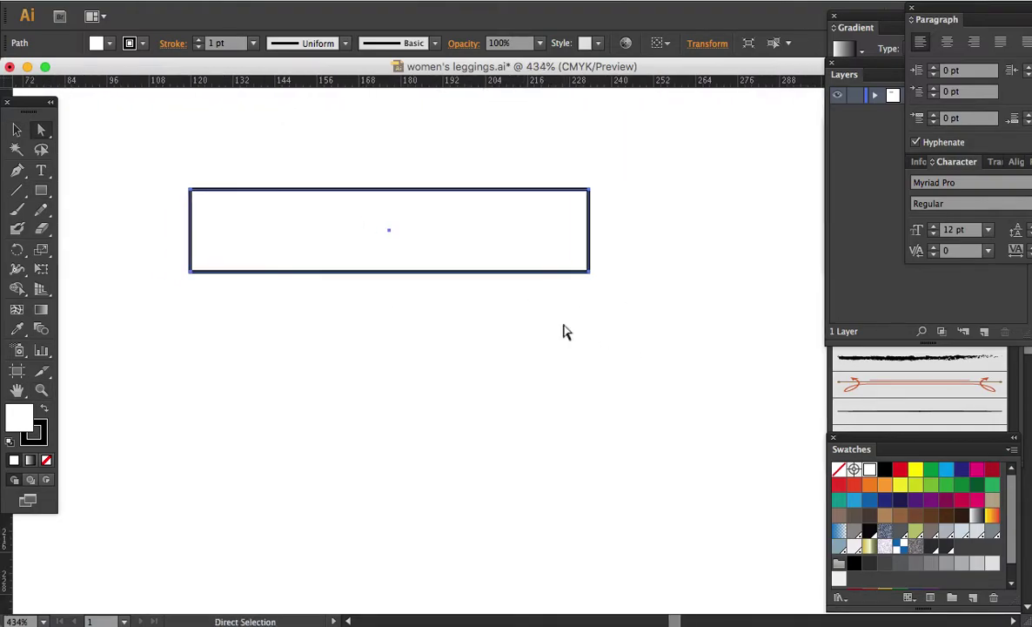
click(462, 270)
key(Delete)
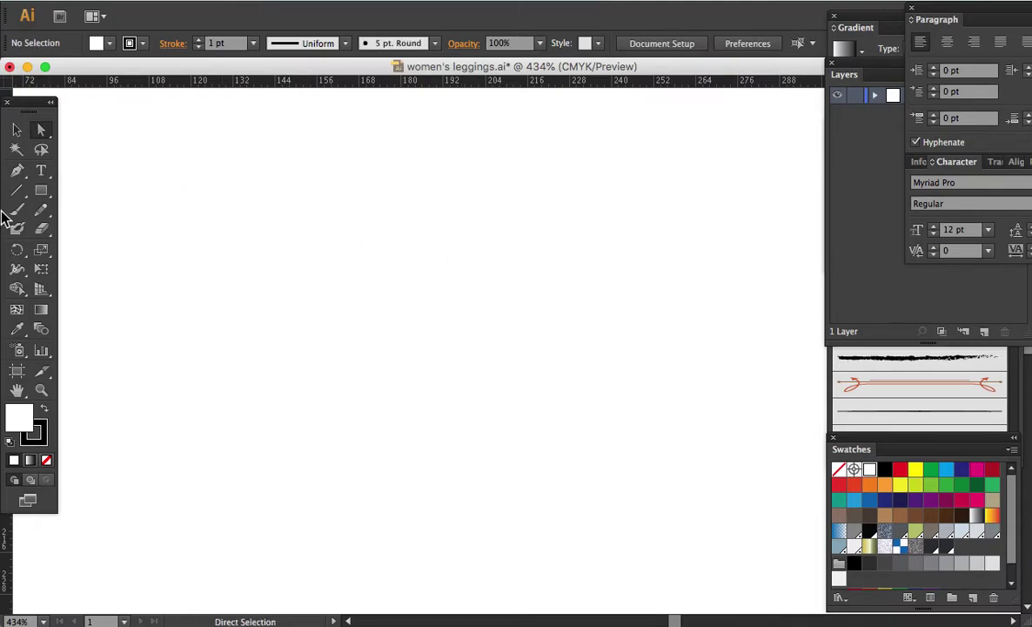
- Redraw the wide waistband rectangle and raise its bottom edge to about 13.67 px height
click(40, 190)
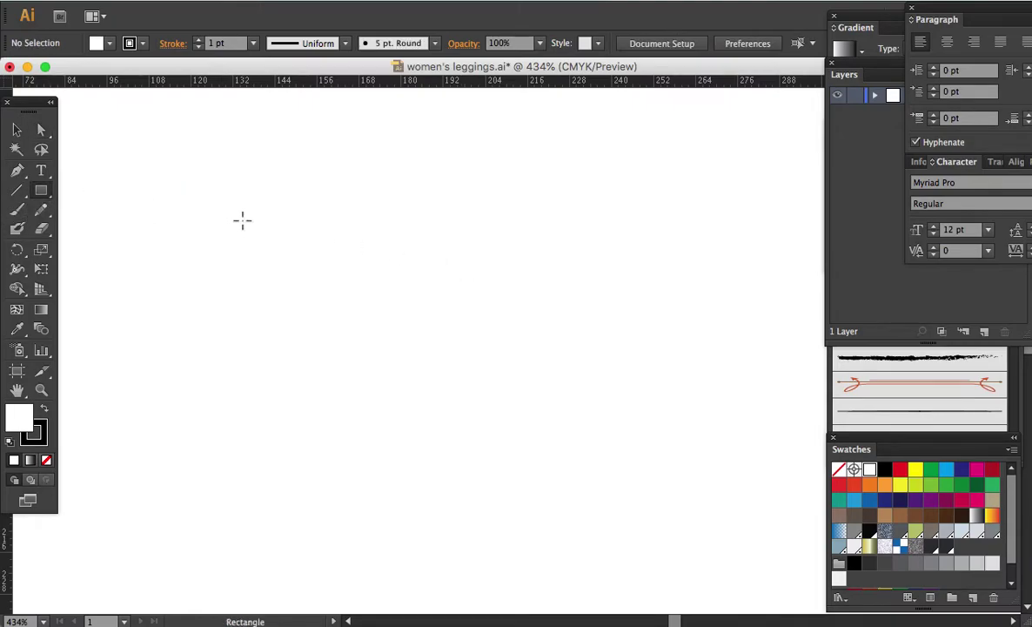
drag(242, 220, 530, 275)
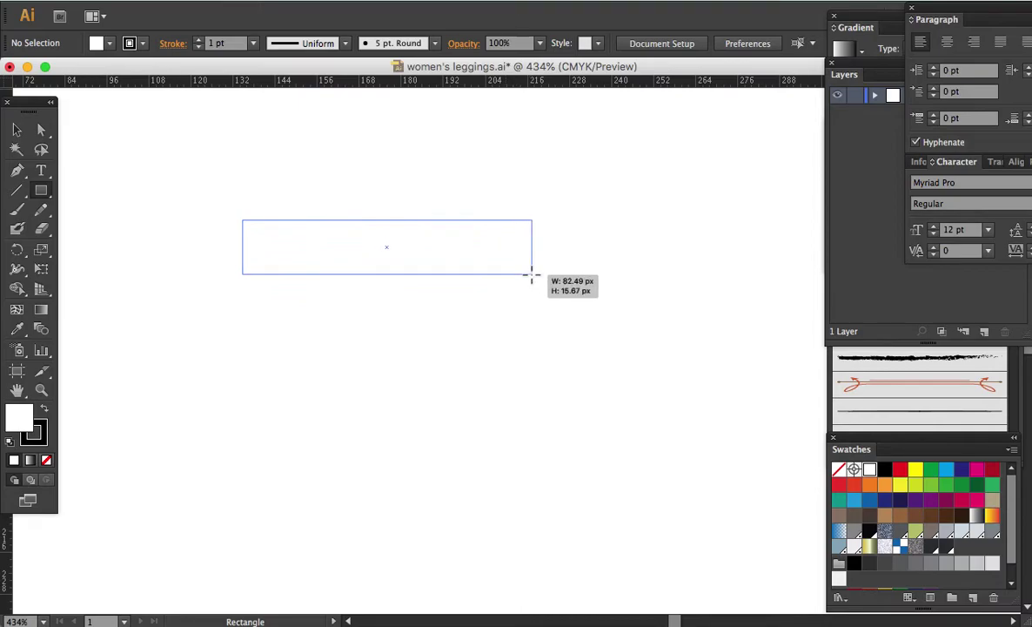
drag(531, 275, 525, 284)
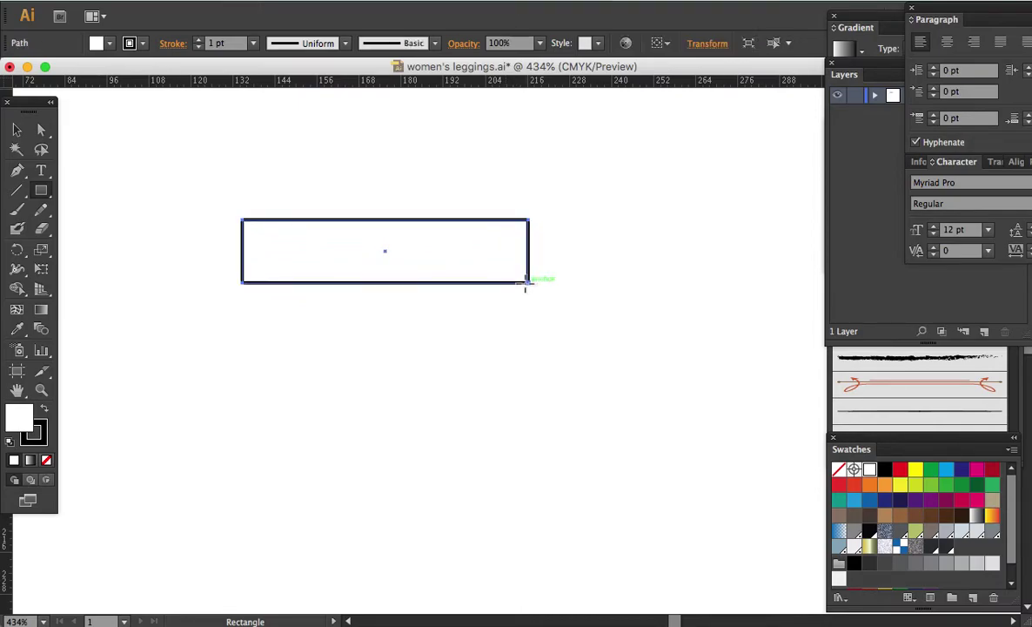
key(v)
drag(387, 284, 388, 278)
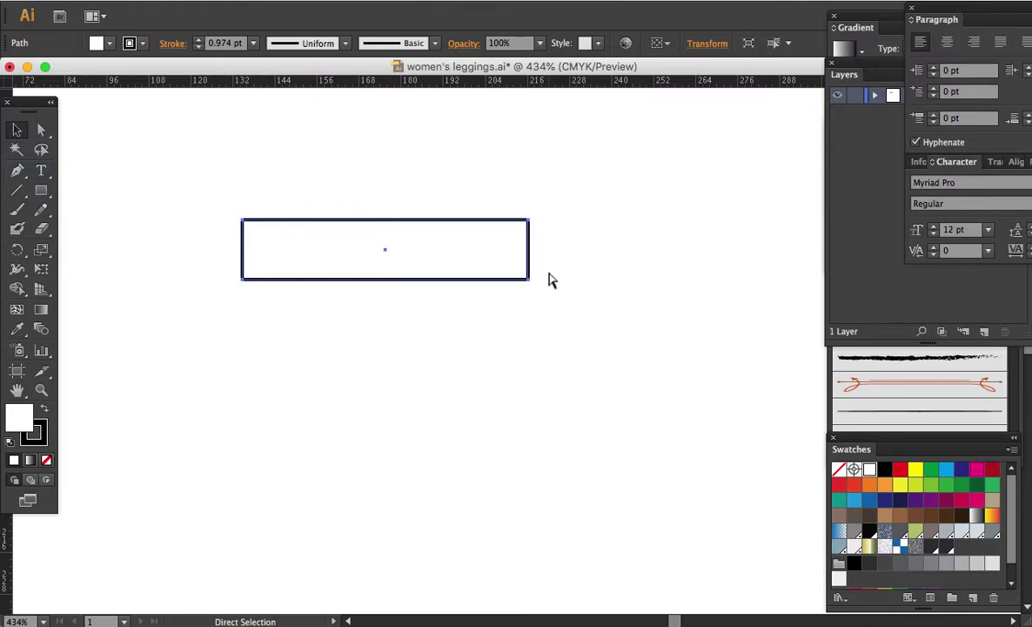
key(ctrl+minus)
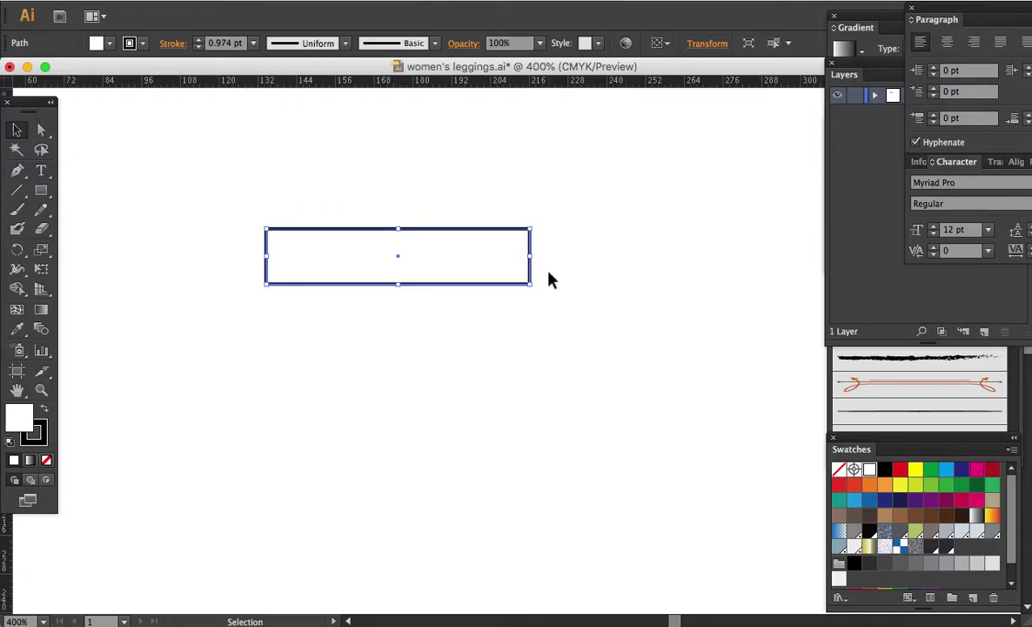
drag(396, 285, 397, 273)
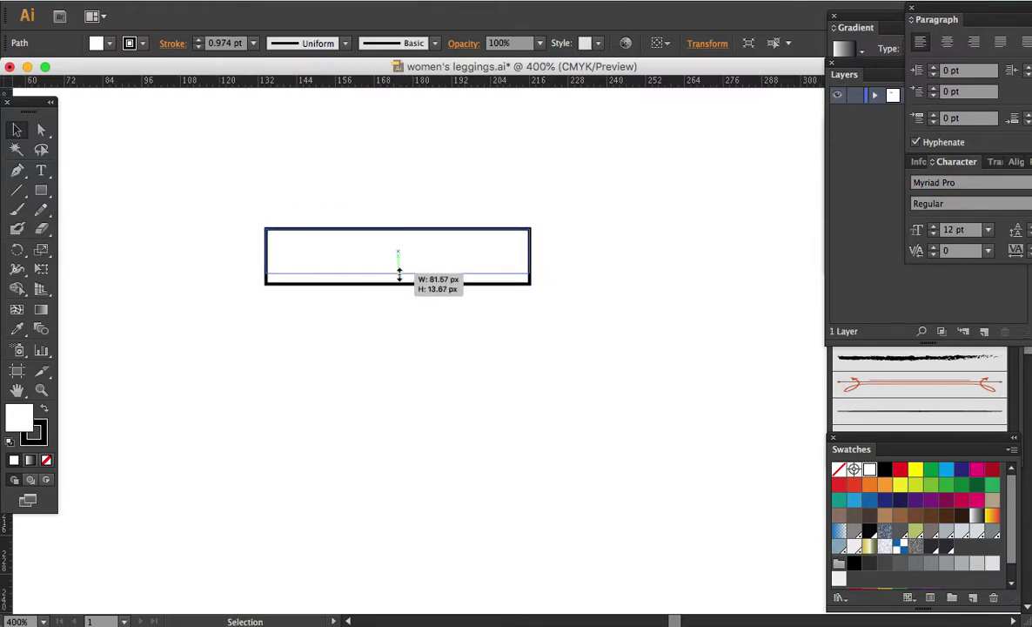
- Pan and zoom out to 300% to bring the whole waistband back into view
key(a)
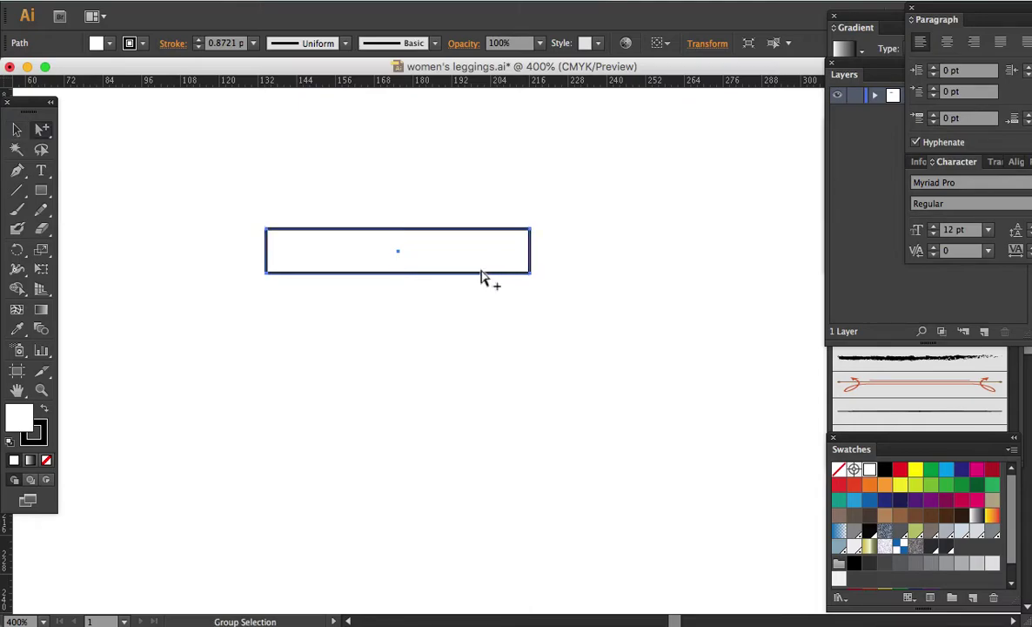
drag(509, 295, 530, 231)
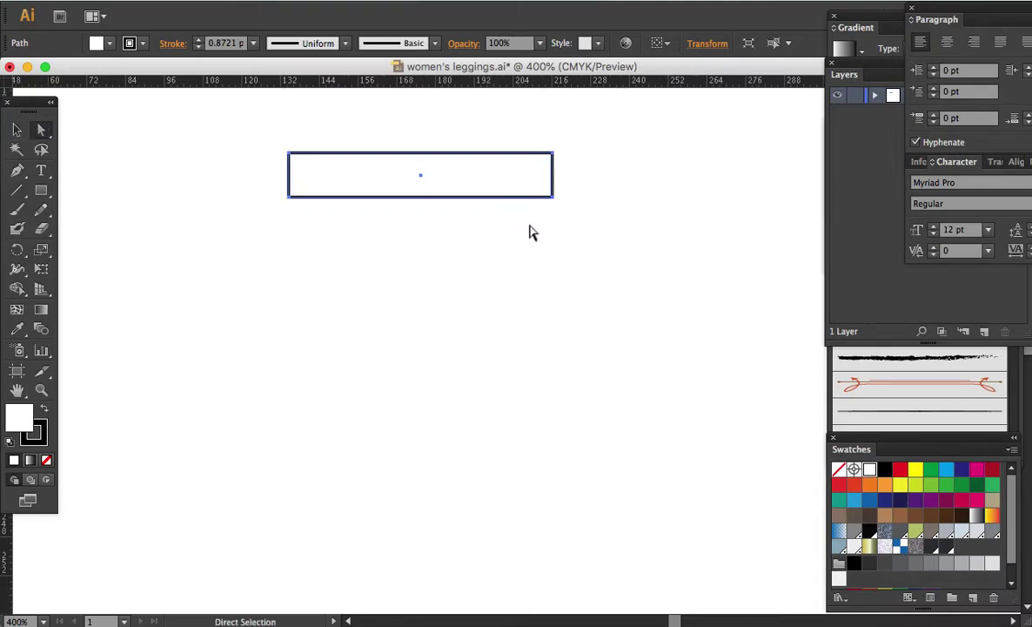
mouse_move(613, 221)
mouse_down()
mouse_move(371, 250)
mouse_move(335, 241)
mouse_up()
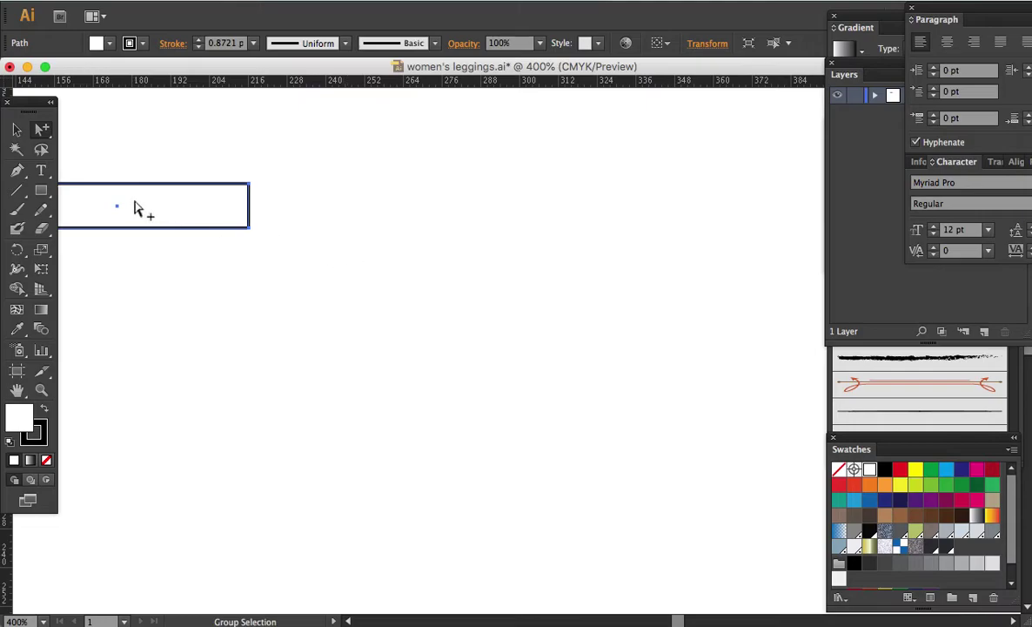
click(41, 189)
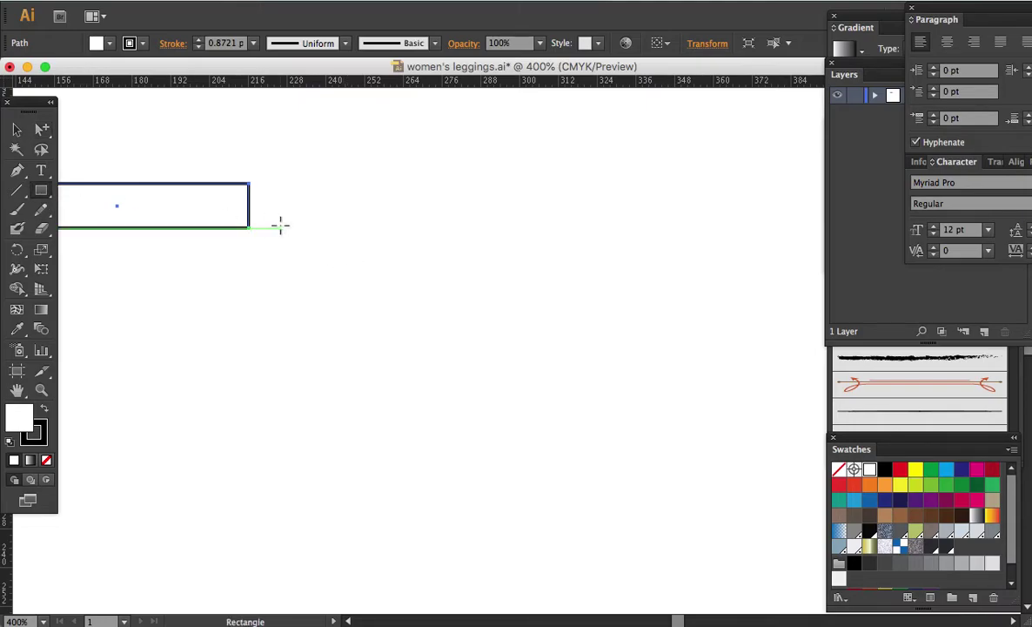
key(super+minus)
drag(346, 297, 461, 207)
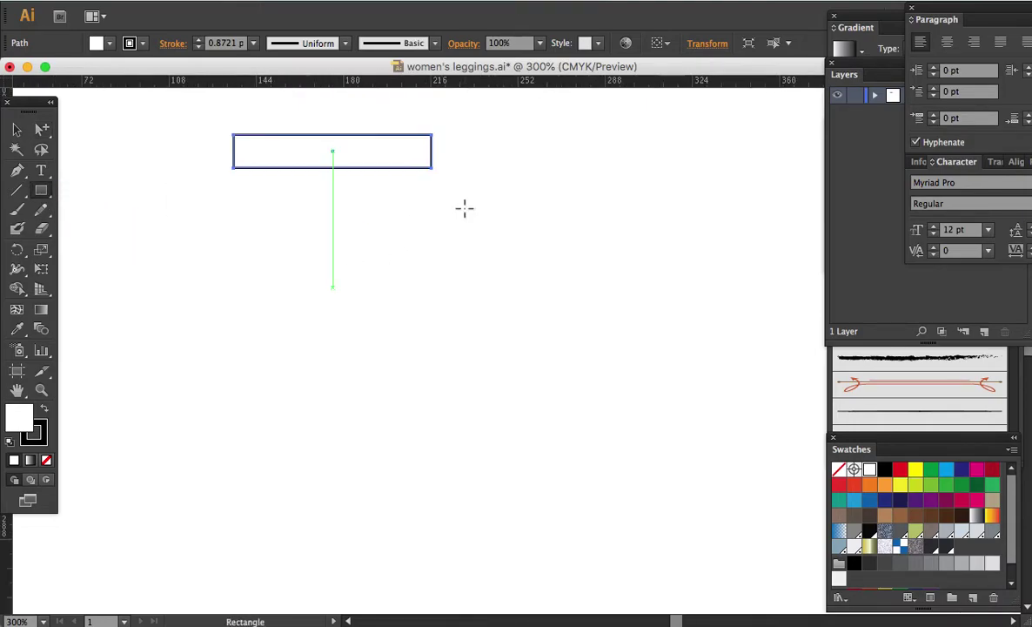
key(a)
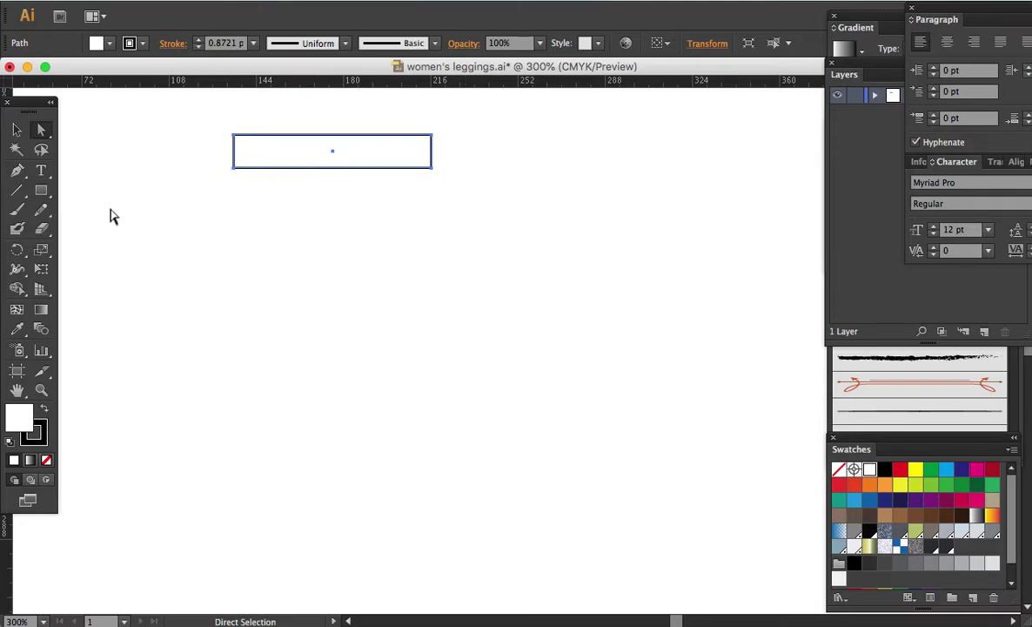
- Pen-draw the long curved outer leg seam and snap its top anchor onto the waistband's bottom-right corner
key(p)
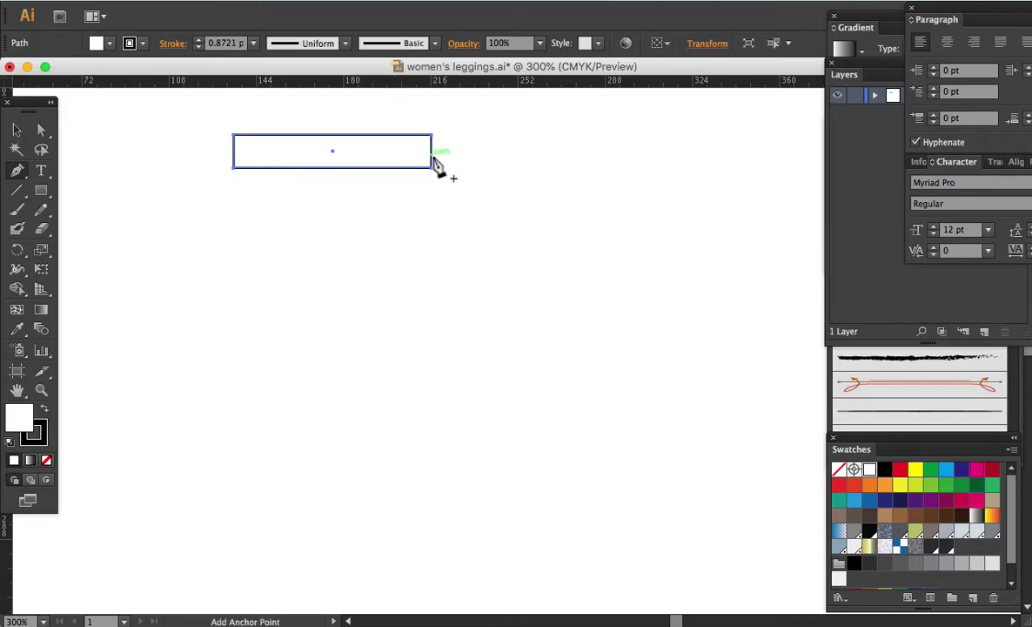
key(ctrl+shift+a)
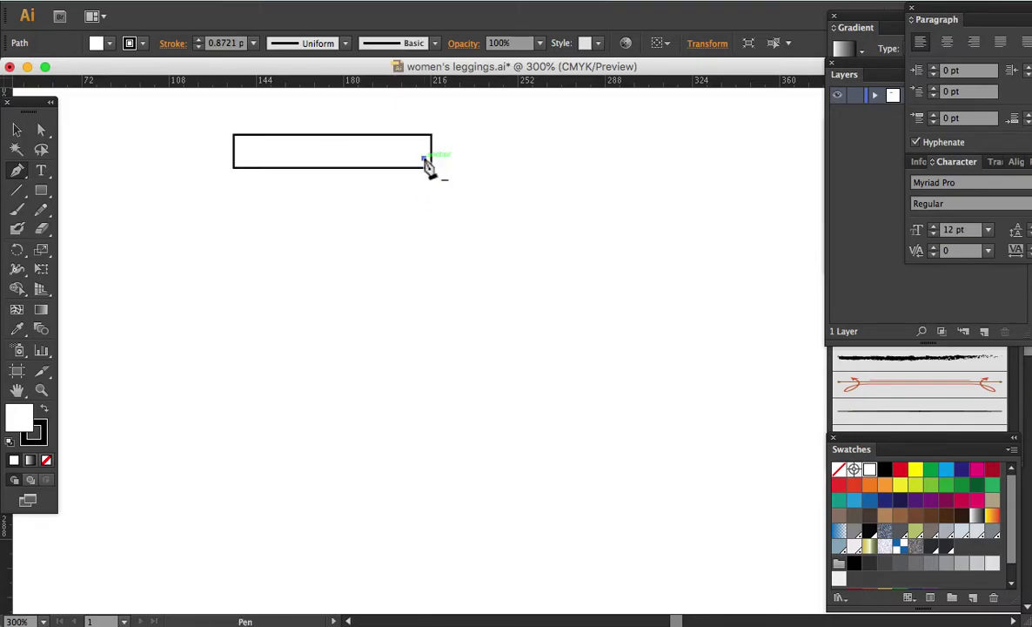
click(424, 160)
scroll(456, 272, down, 2)
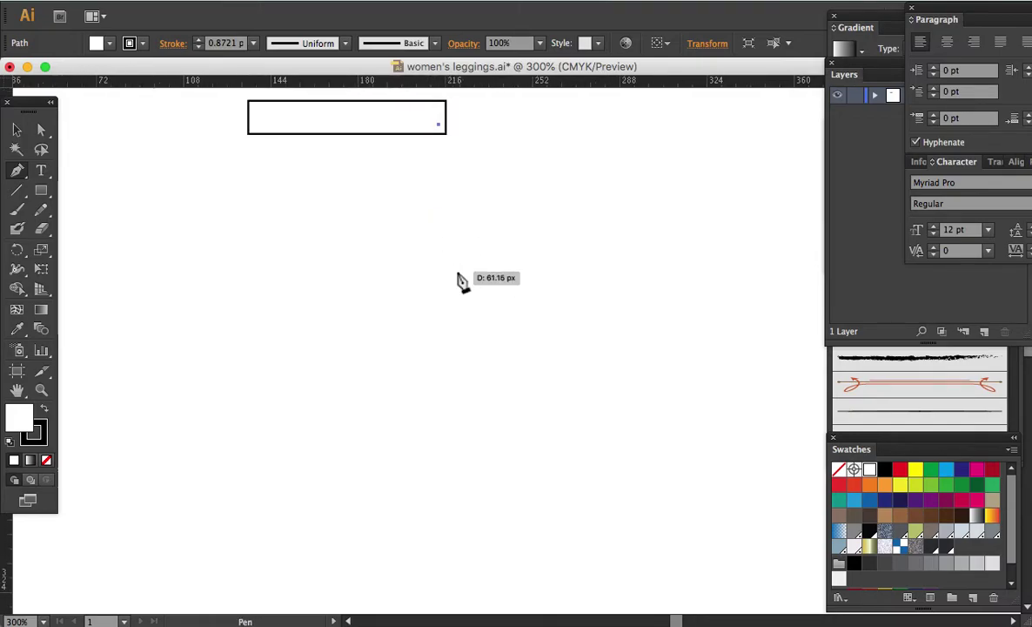
mouse_move(459, 339)
mouse_down()
mouse_move(466, 432)
mouse_move(456, 409)
mouse_up()
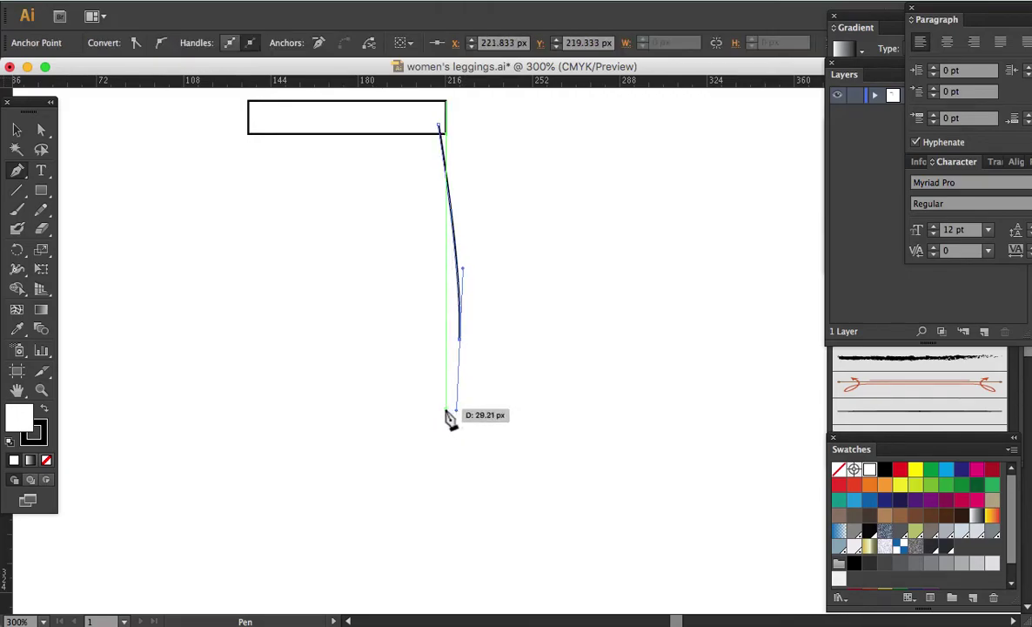
scroll(435, 468, down, 3)
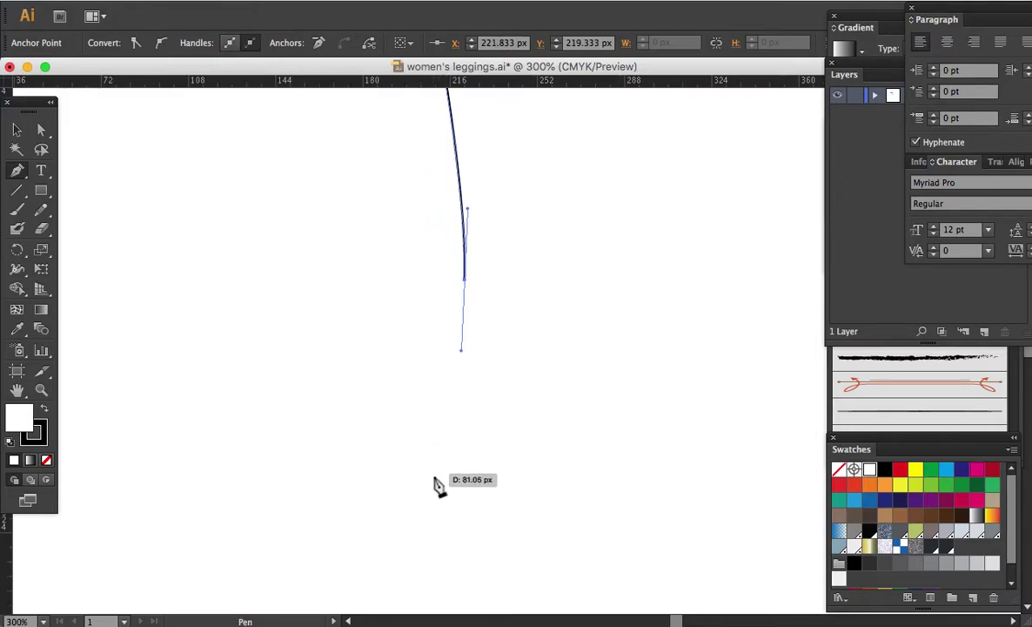
drag(451, 520, 455, 587)
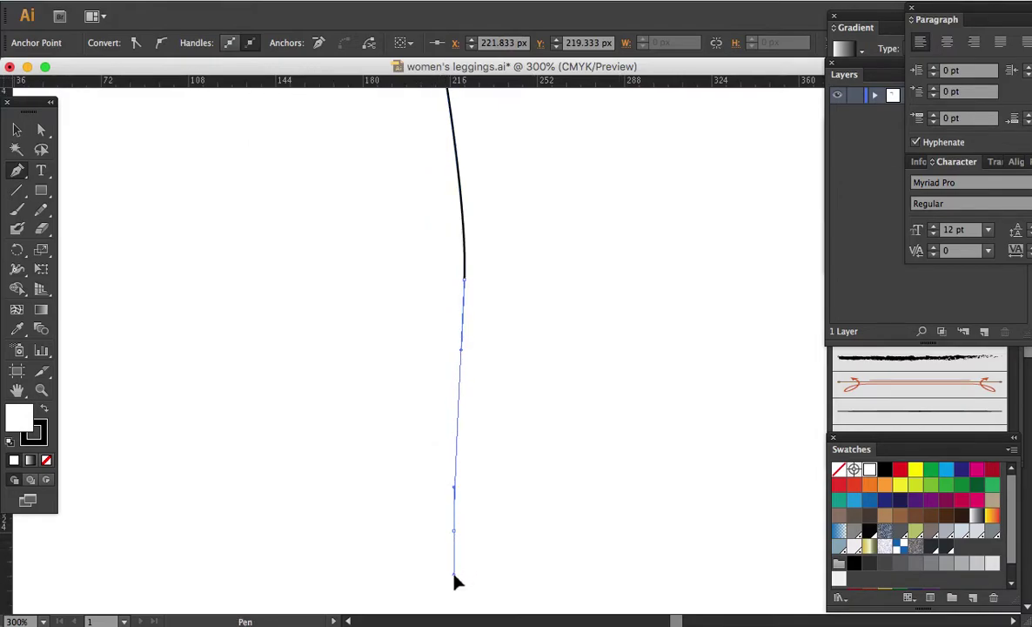
scroll(483, 317, up, 4)
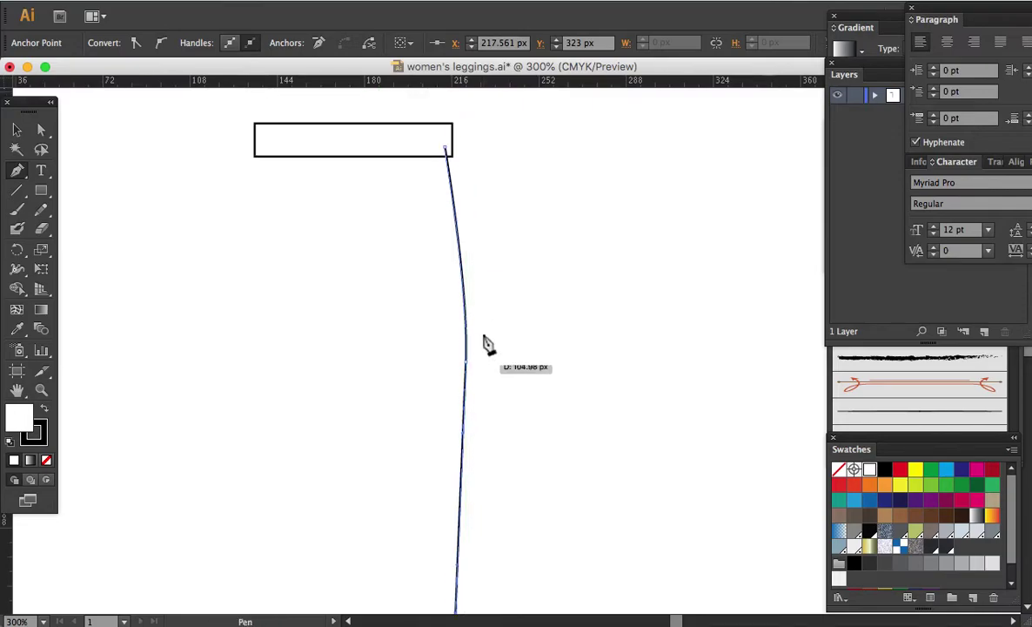
key(a)
drag(445, 150, 453, 156)
- Reposition the outer seam's bottom anchor and extend a short hem line inward from it
click(499, 203)
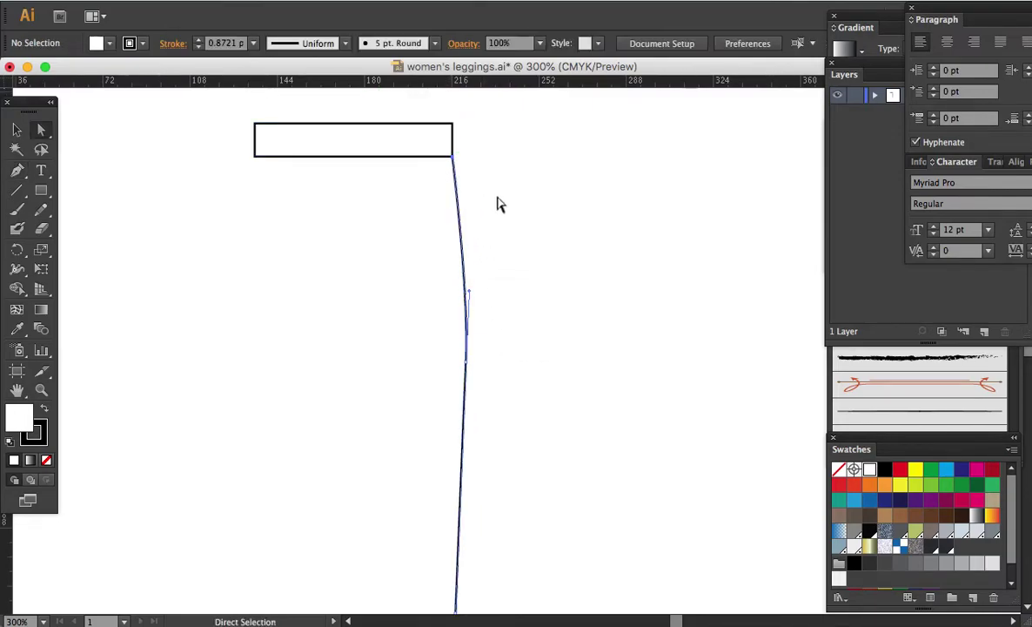
drag(541, 338, 562, 249)
drag(552, 417, 561, 460)
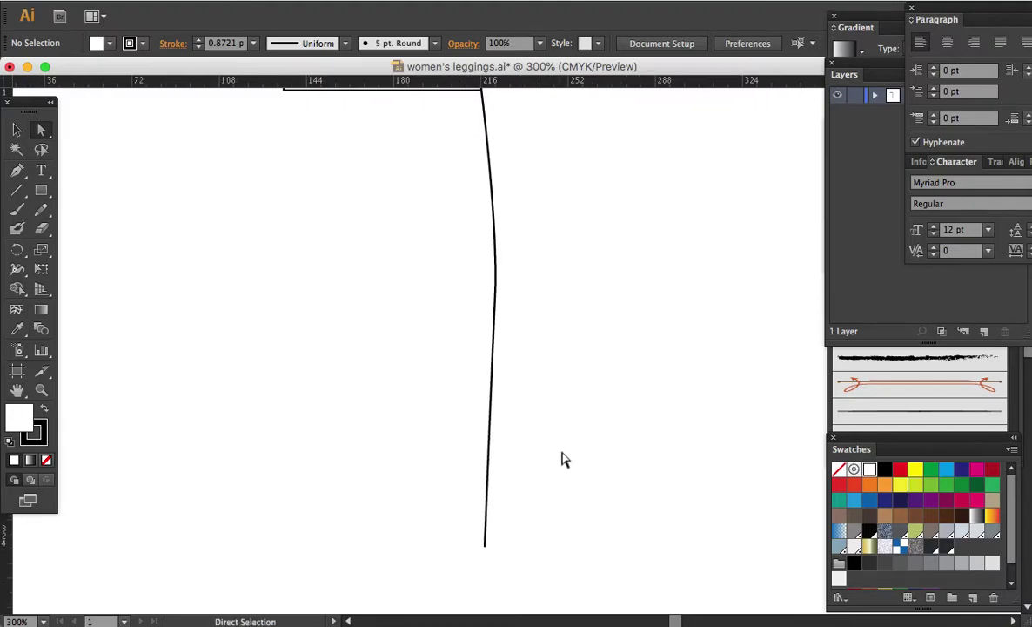
drag(485, 546, 475, 570)
key(p)
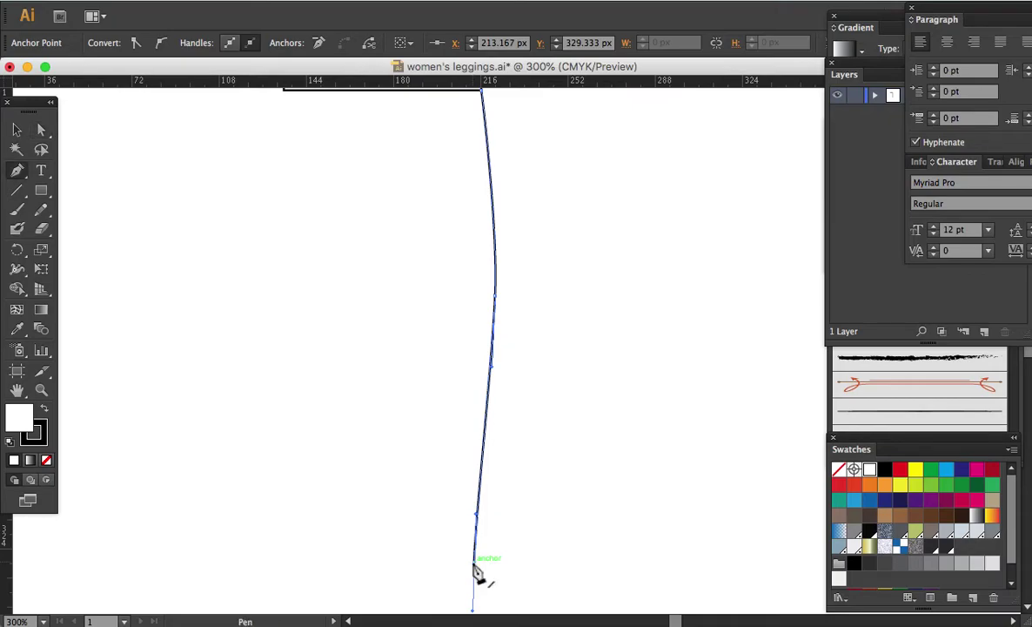
drag(475, 570, 479, 573)
click(407, 562)
drag(438, 438, 435, 541)
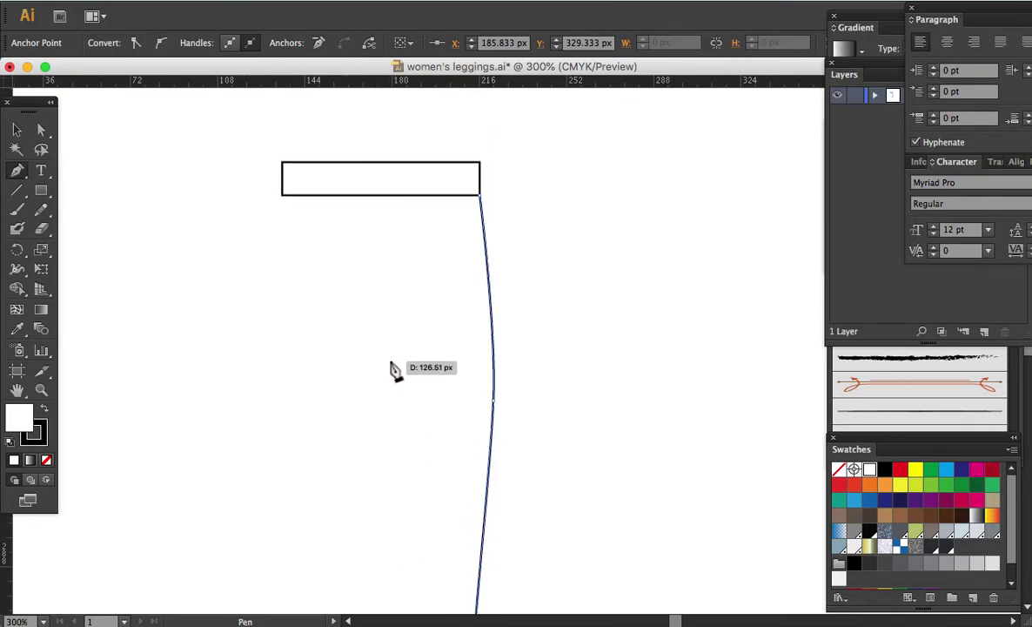
drag(389, 320, 384, 268)
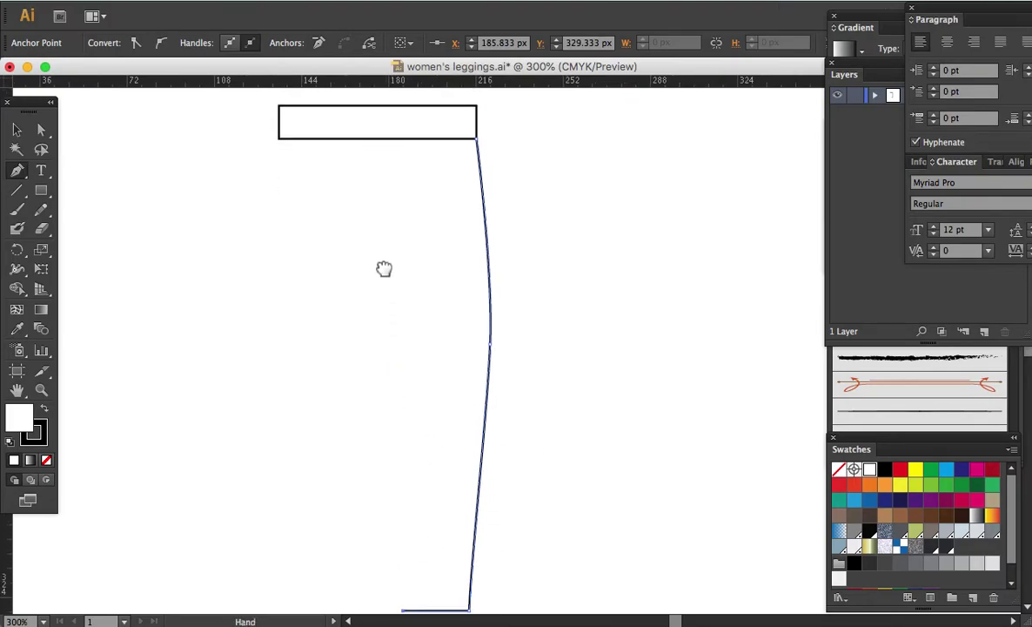
key(ctrl+minus)
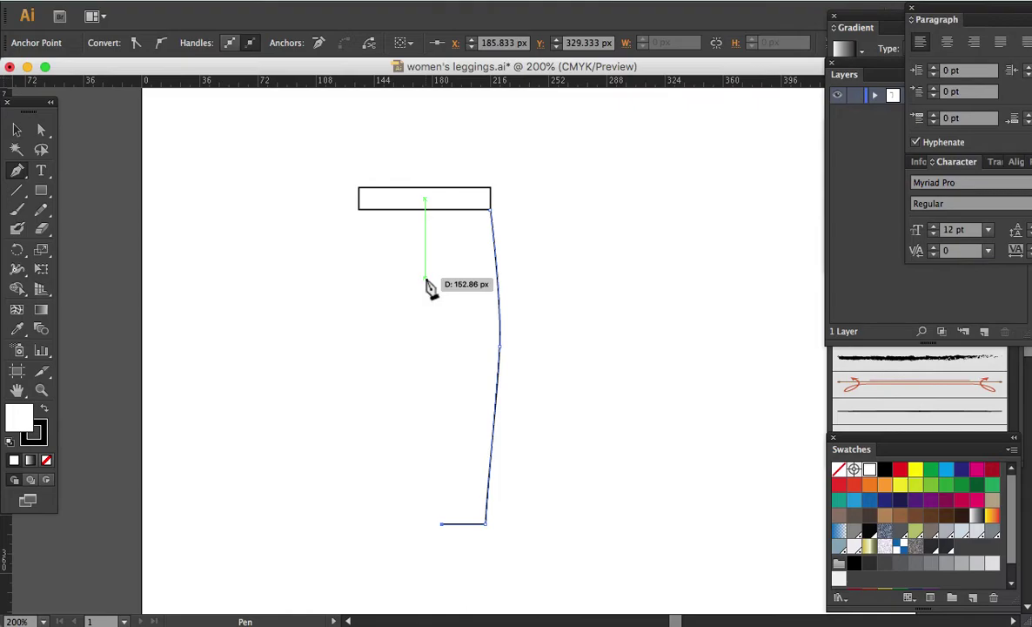
- Place the inner leg's top point below the waistband and curve the line up from the hem
click(426, 279)
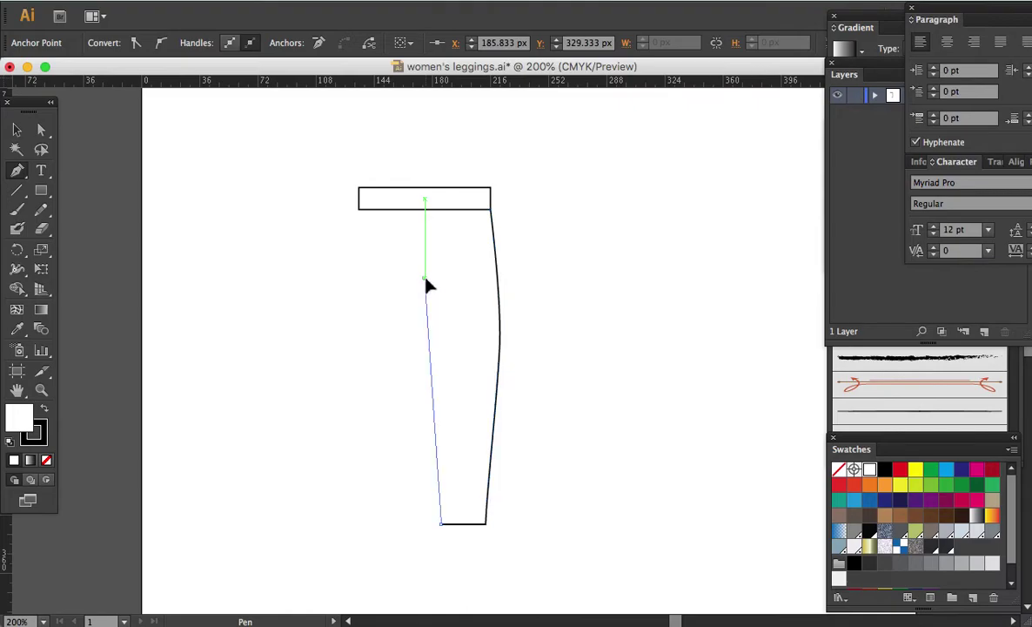
mouse_move(426, 285)
mouse_down()
mouse_move(415, 296)
mouse_move(417, 286)
mouse_up()
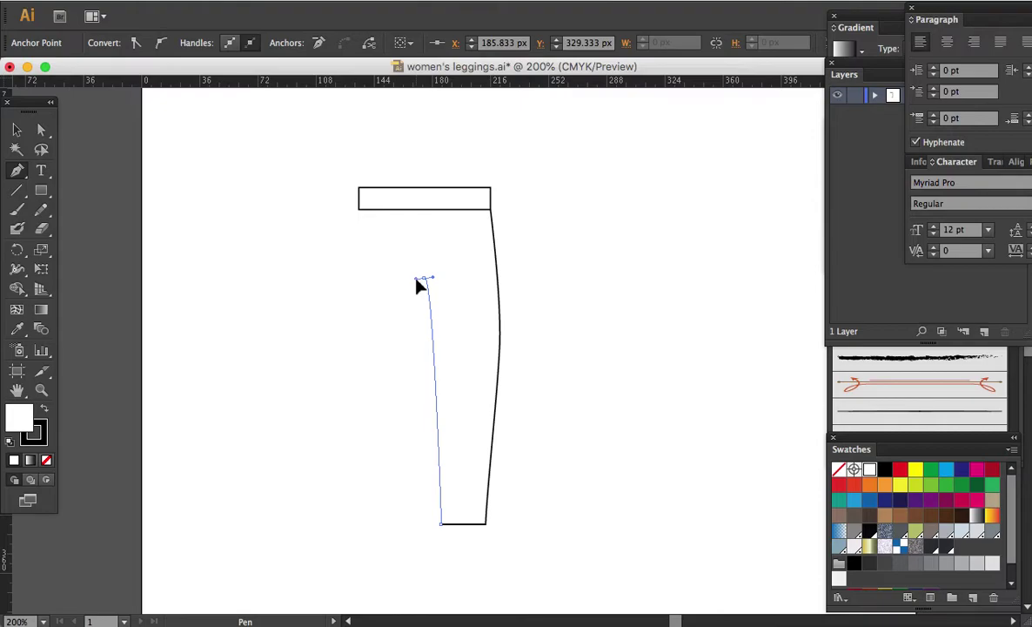
drag(418, 285, 417, 286)
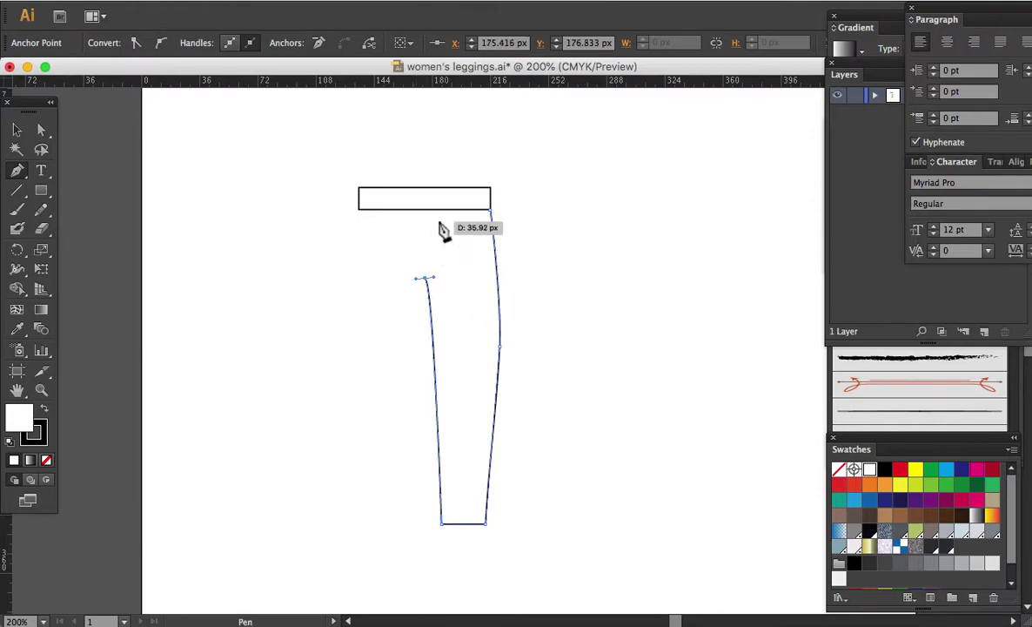
key(z)
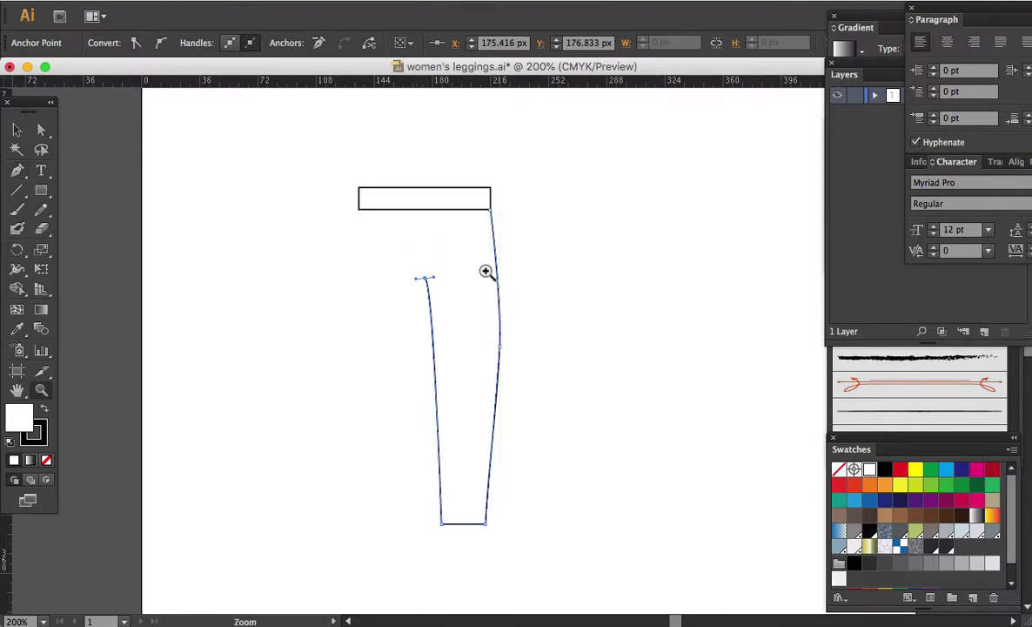
click(486, 277)
drag(486, 288, 483, 231)
key(a)
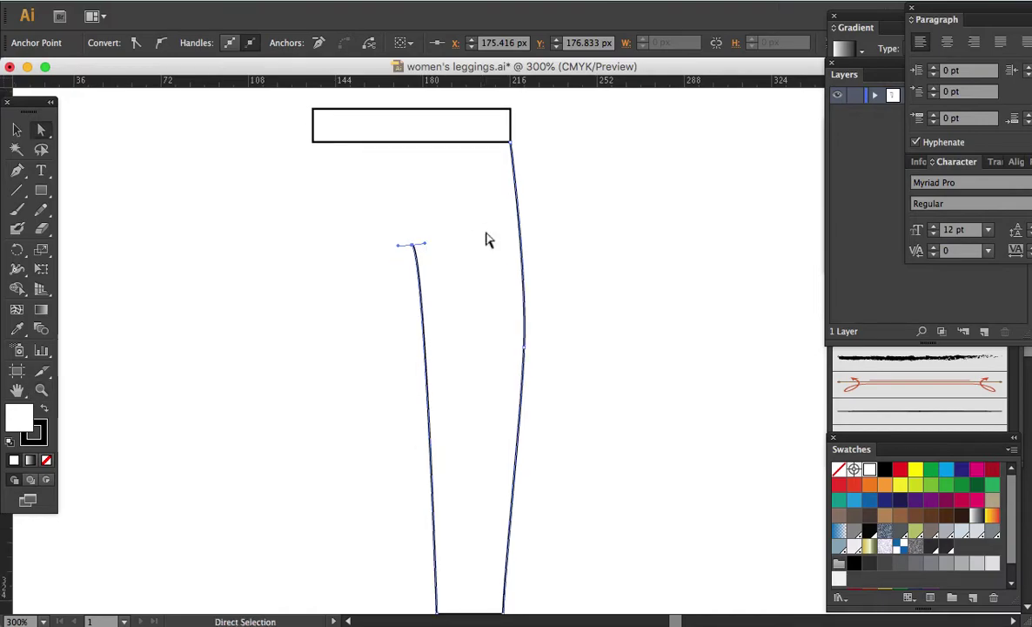
key(ctrl+minus)
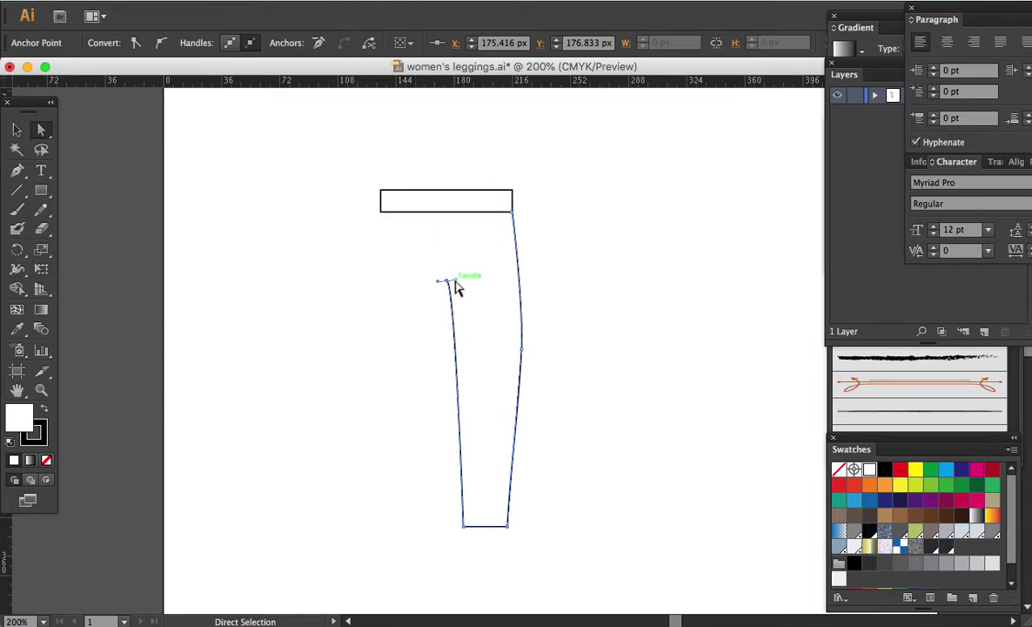
click(355, 5)
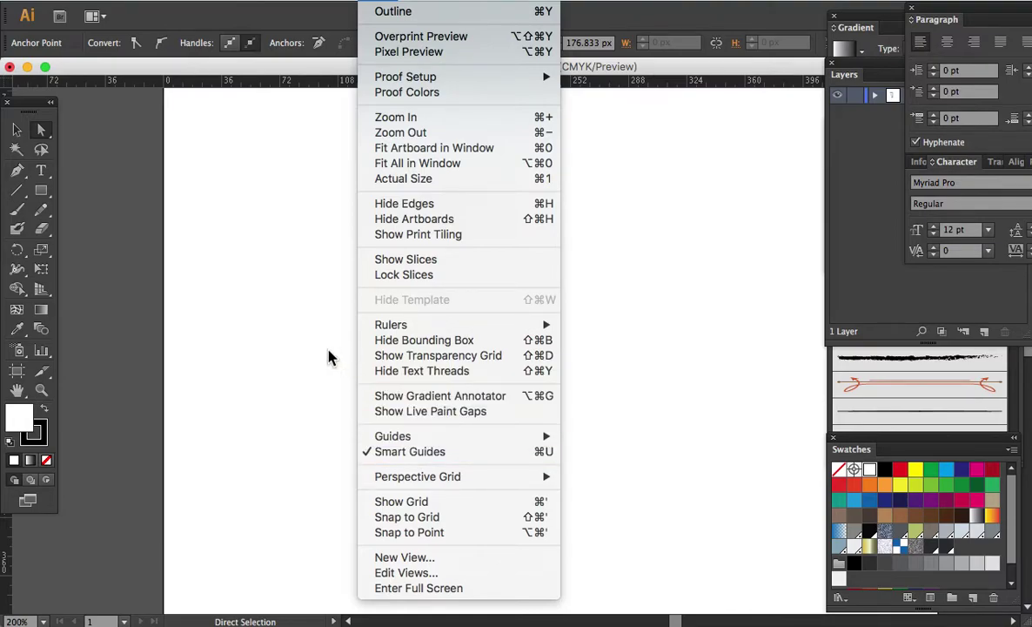
click(304, 323)
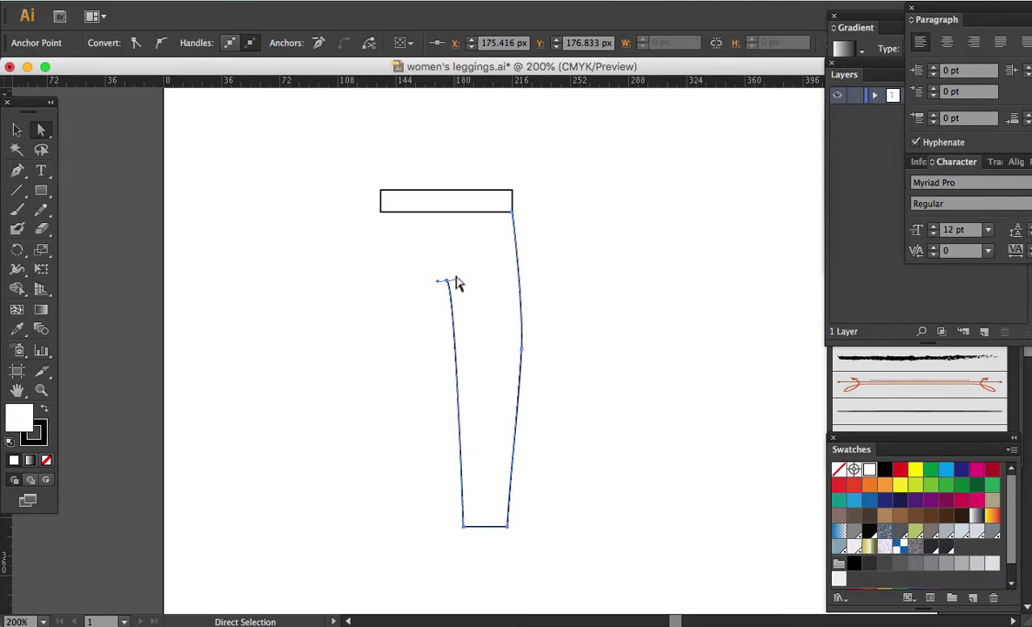
- Add an anchor midway up the inner leg and nudge it and the top point with arrow keys
click(459, 381)
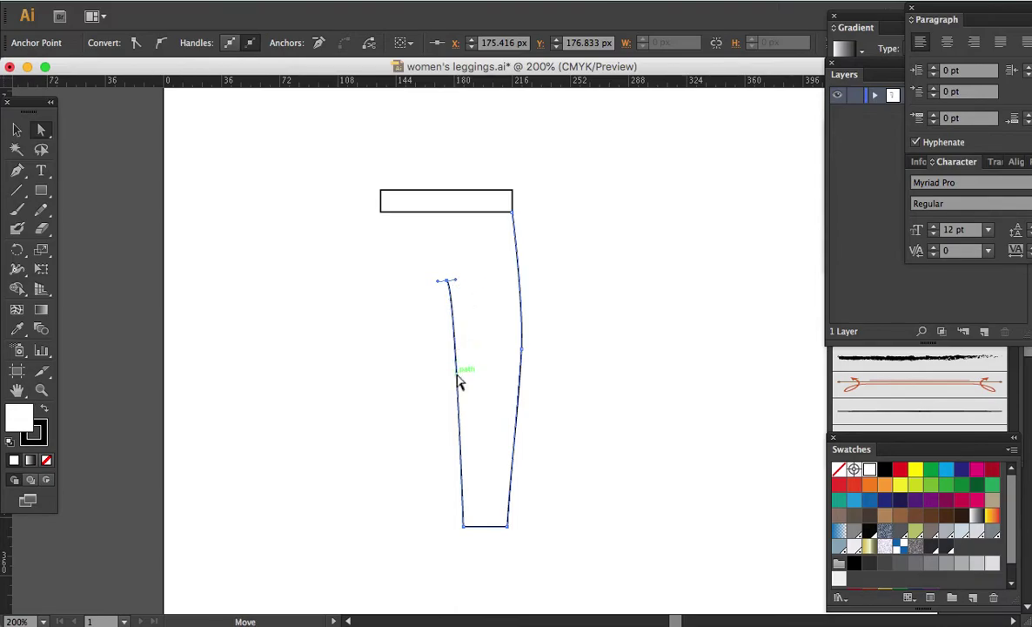
key(plus)
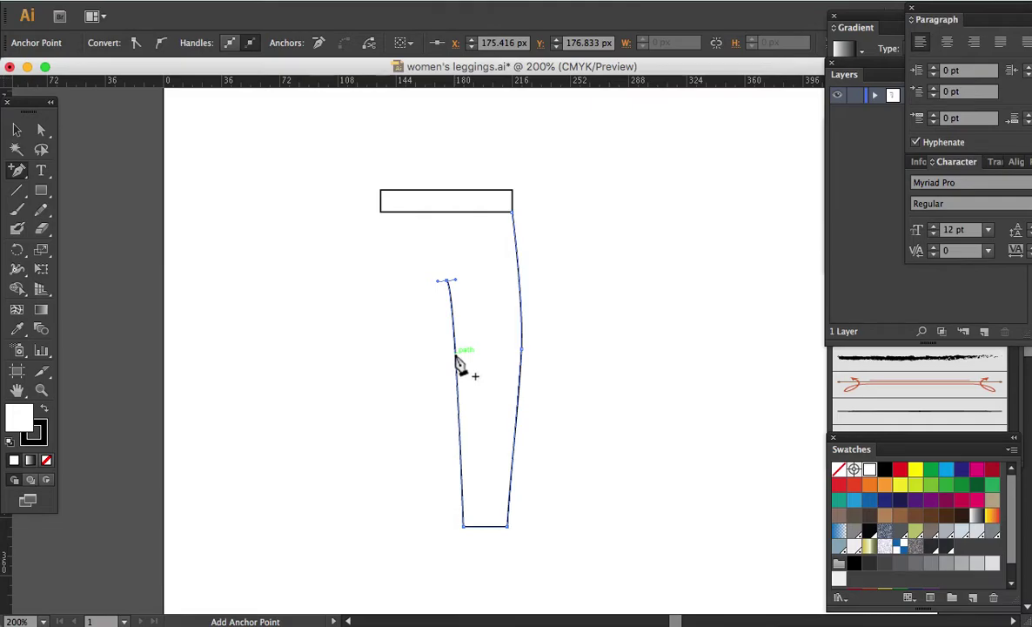
click(455, 355)
key(a)
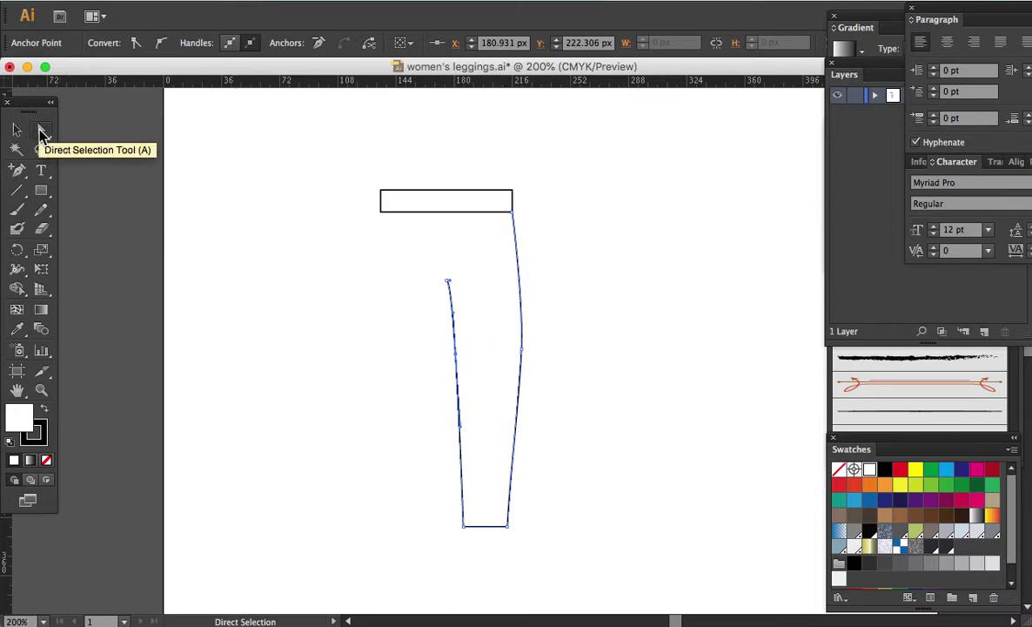
click(455, 355)
key(Left)
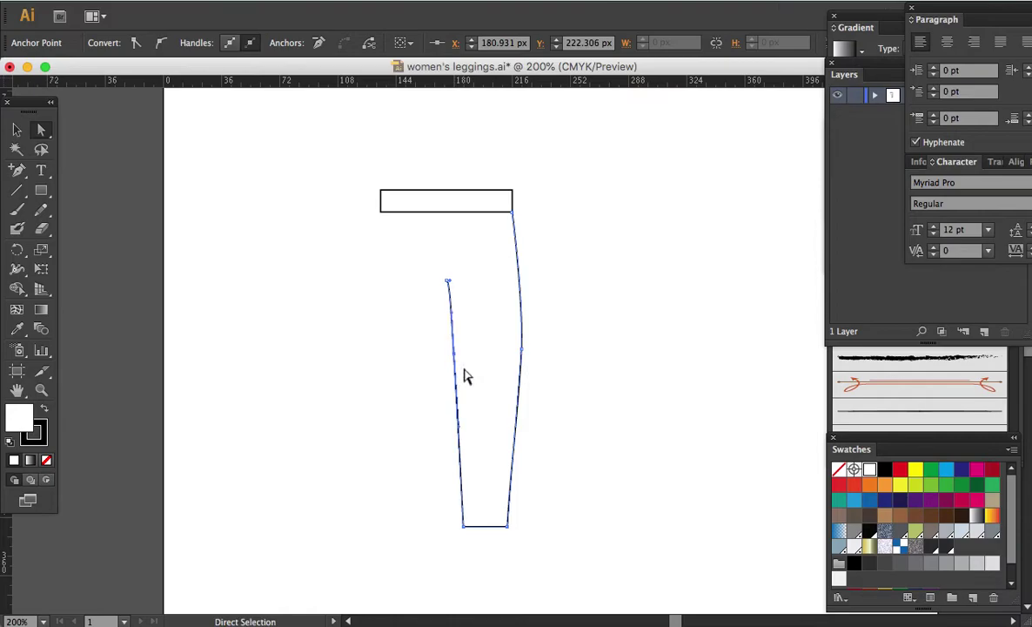
key(Left)
key(Left)
key(Left)
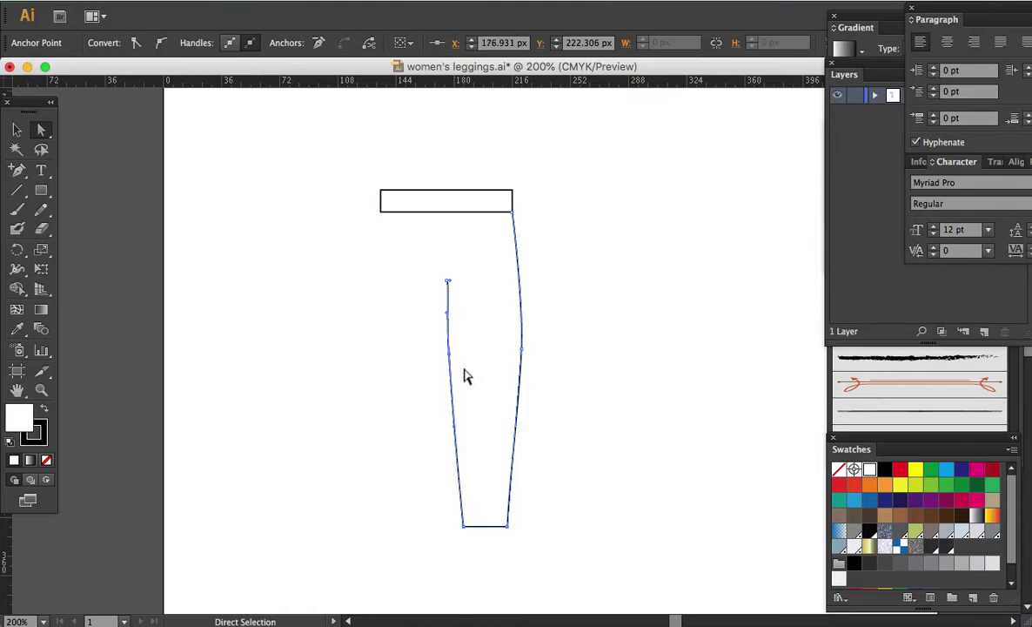
click(448, 283)
key(Right)
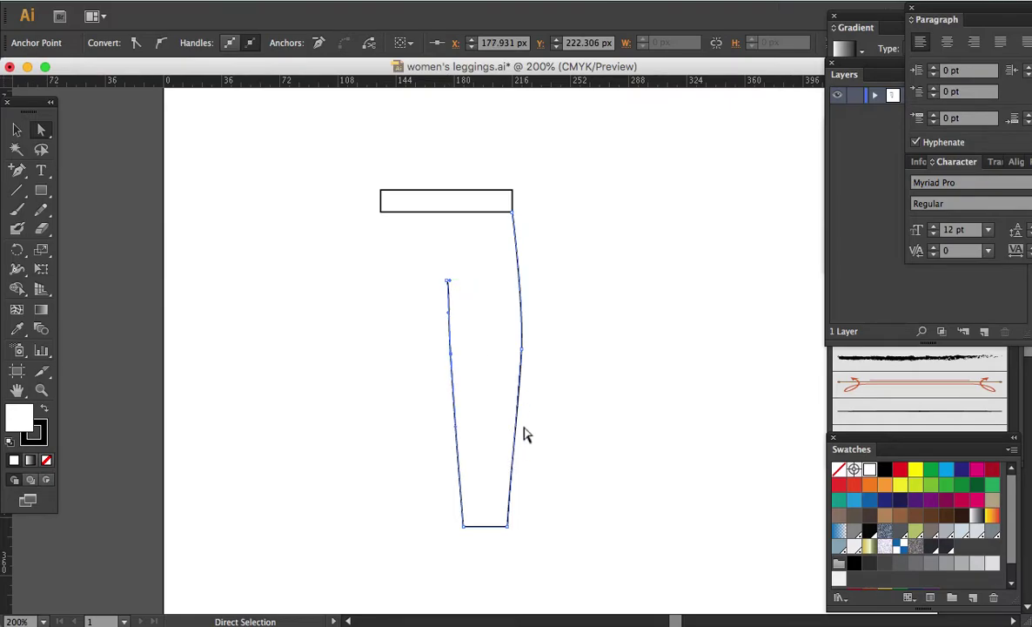
- Raise the outer seam's middle anchor to Y 215.333 px to reshape its curve
click(524, 356)
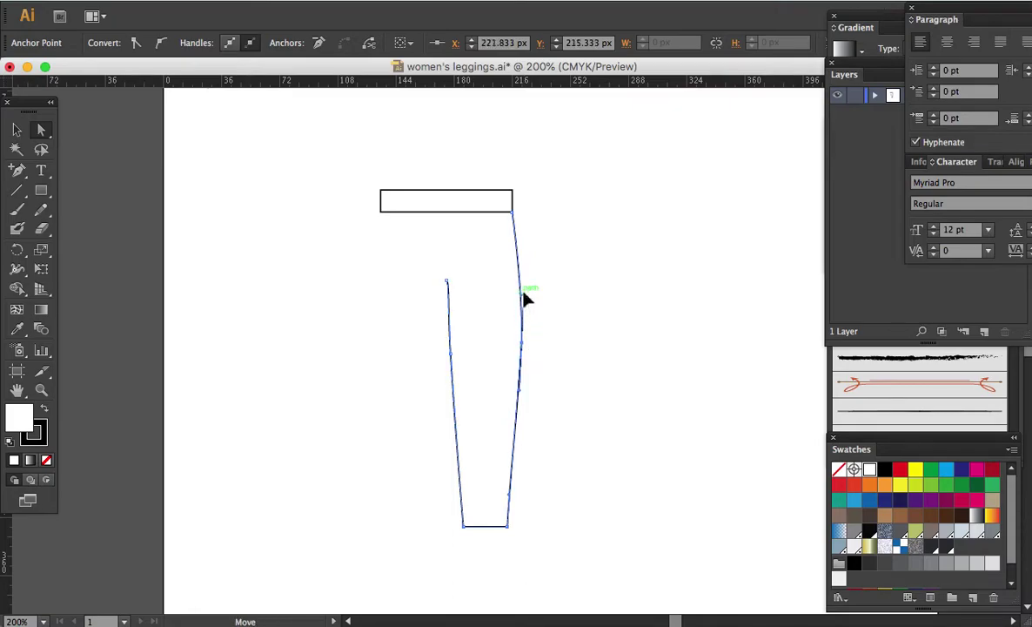
drag(522, 300, 524, 270)
click(558, 374)
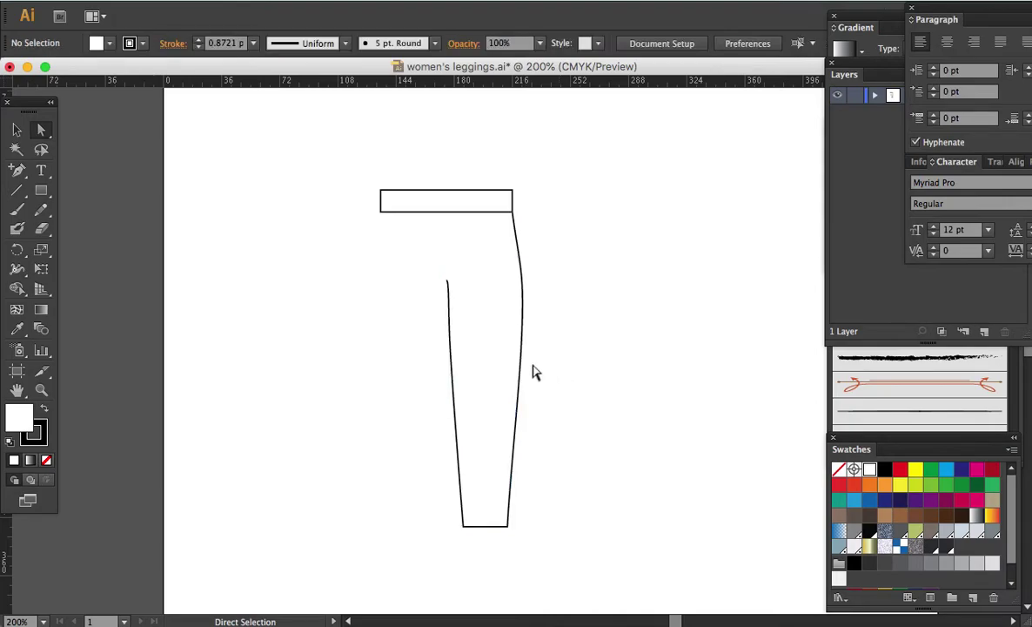
click(522, 366)
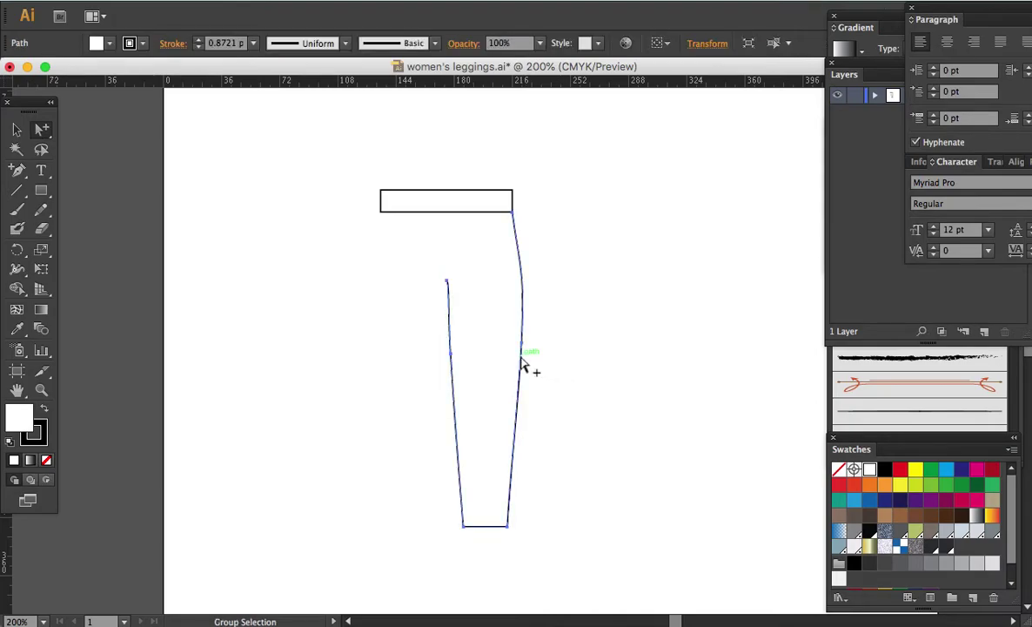
- Lower the outer seam's top below the waistband and close the leg with a straight top edge
key(z)
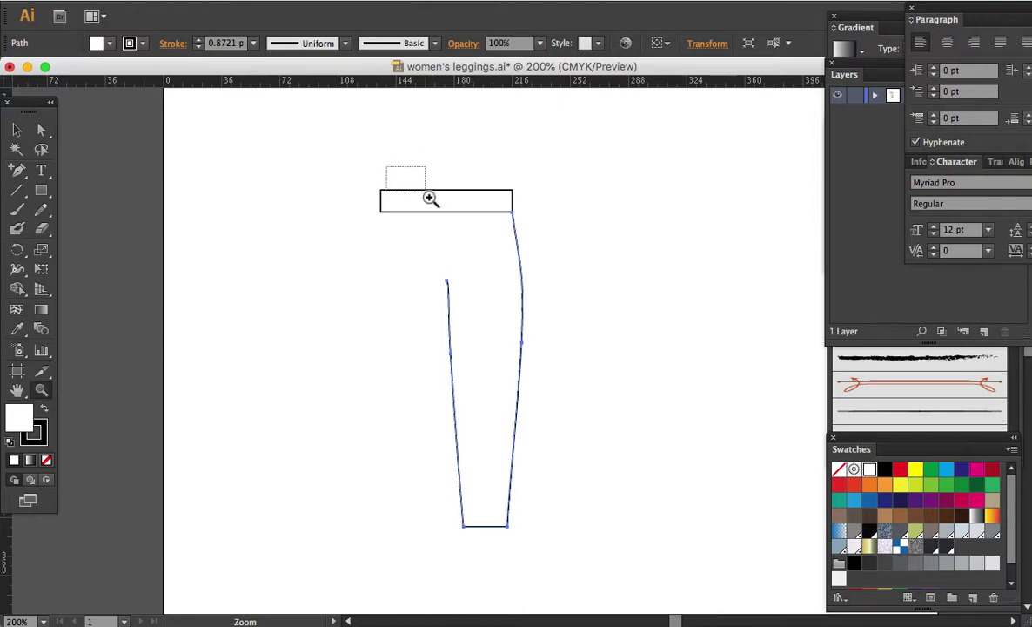
drag(430, 198, 564, 567)
key(a)
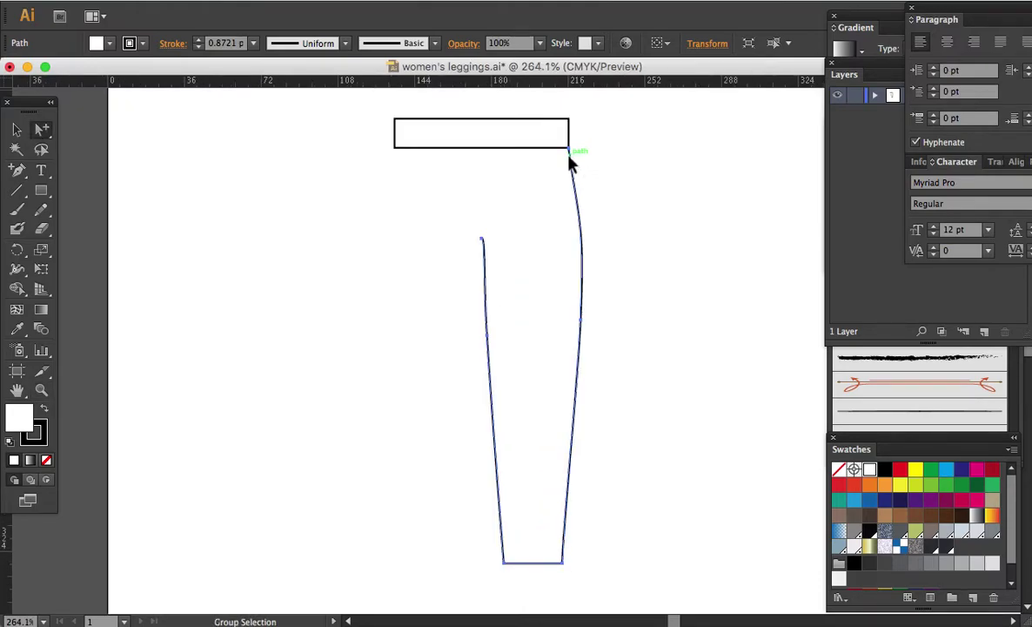
drag(569, 158, 569, 181)
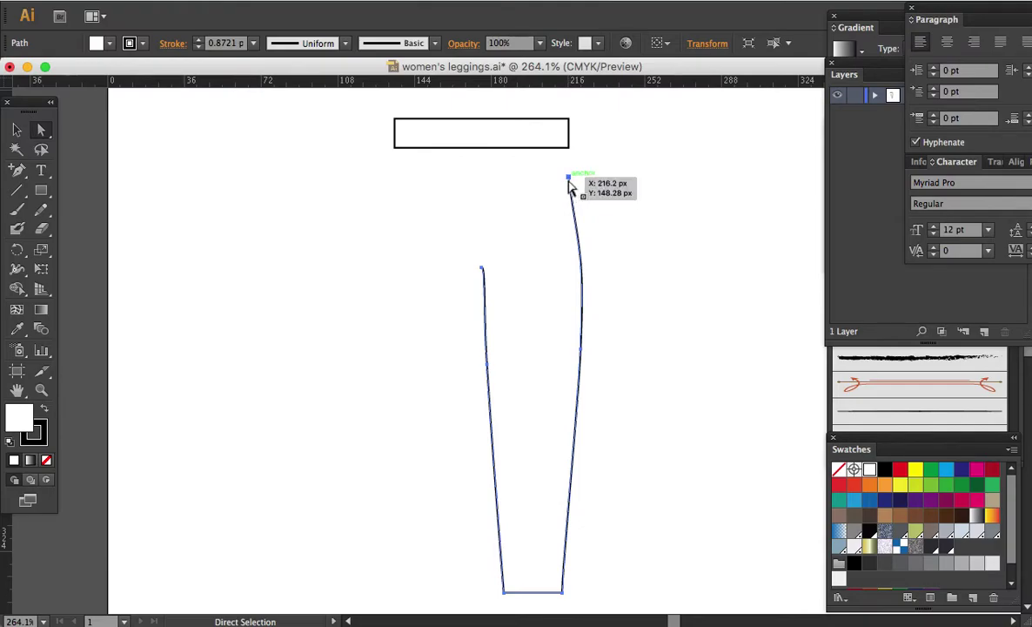
key(p)
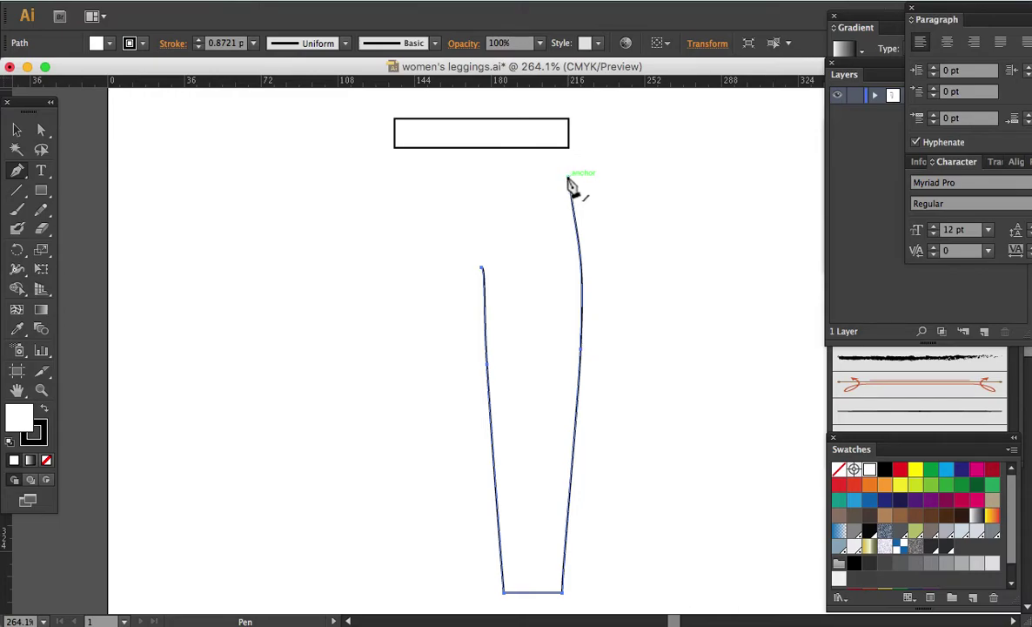
click(567, 180)
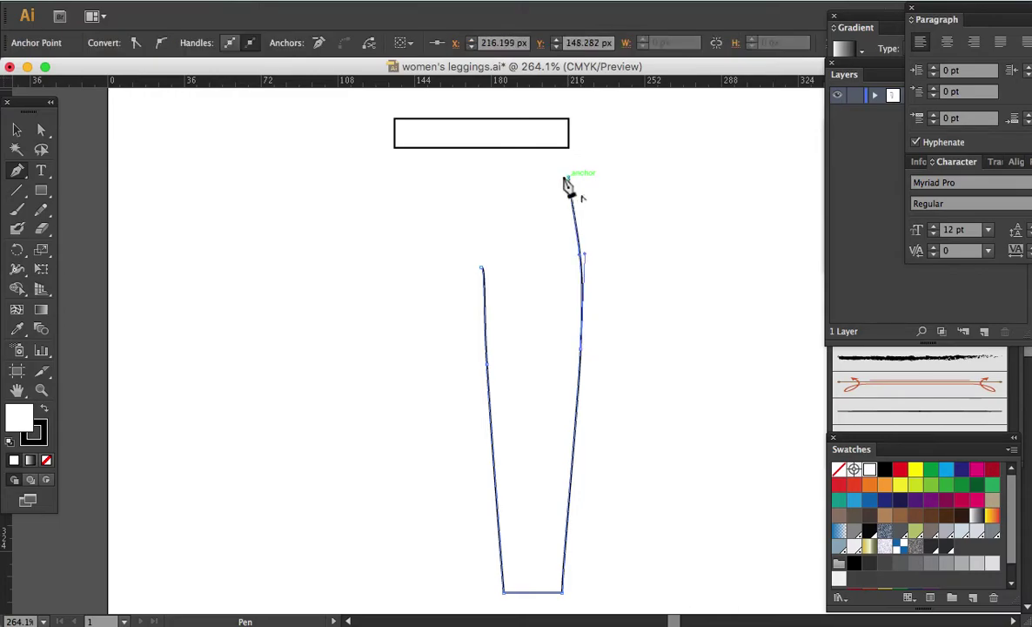
click(482, 179)
- Alt-drag the leg outline to make a copy beside the original
key(v)
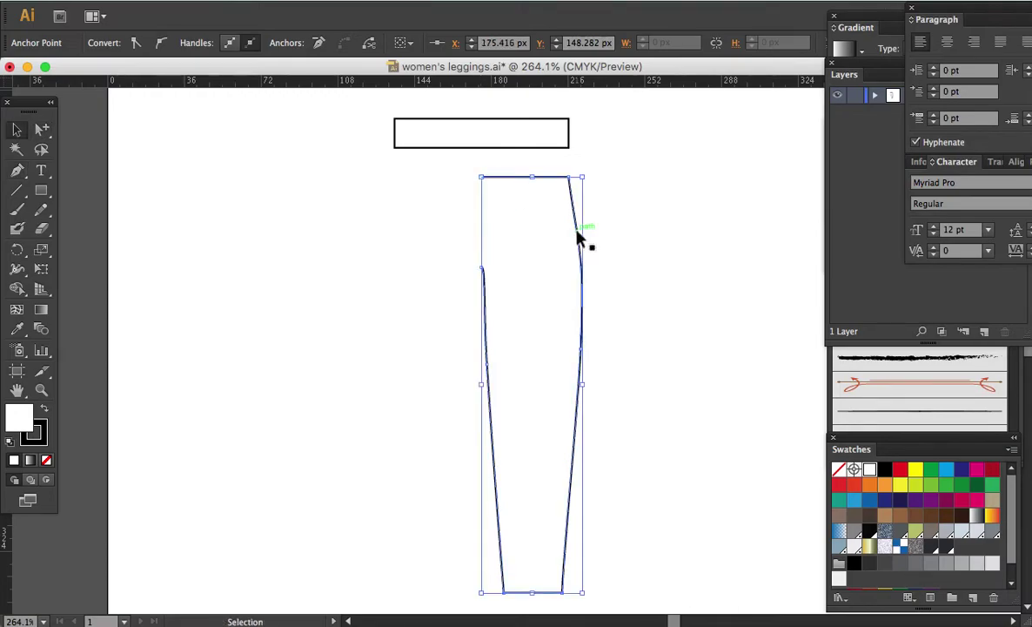
drag(578, 235, 566, 237)
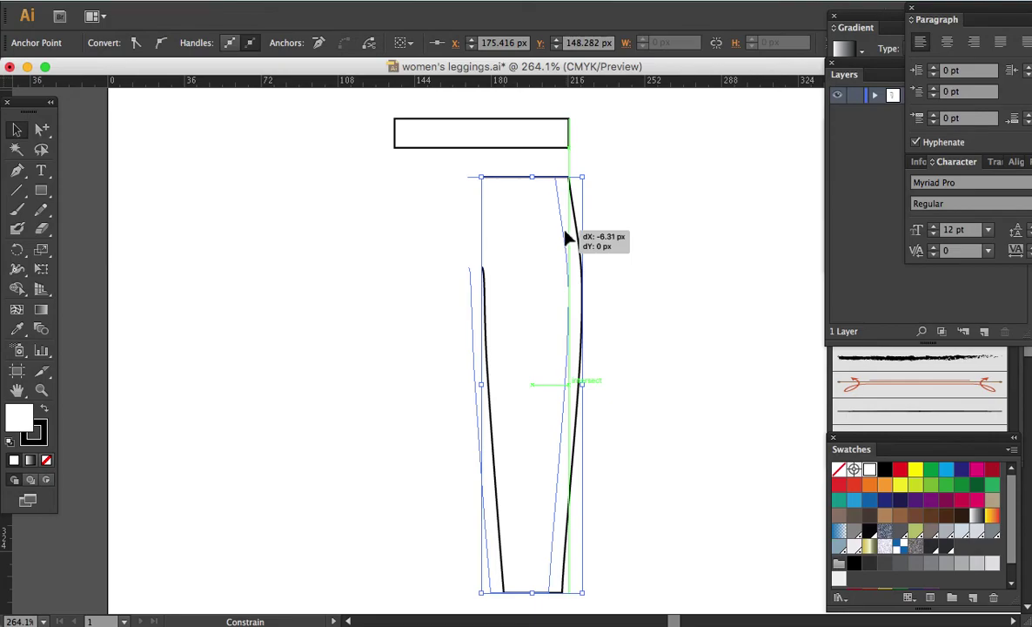
drag(566, 237, 476, 243)
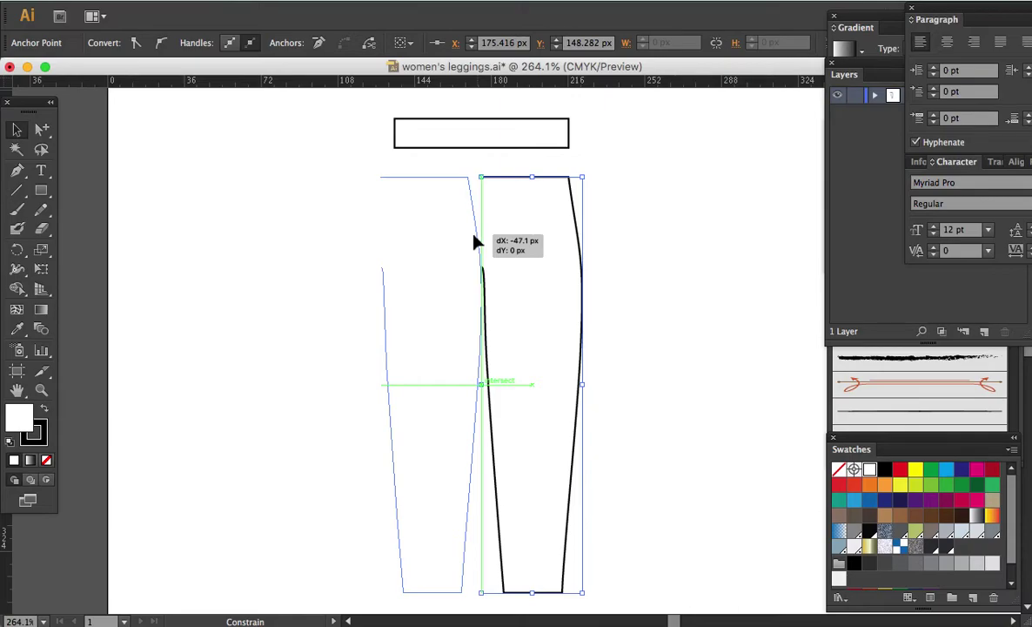
key(alt)
drag(475, 243, 475, 243)
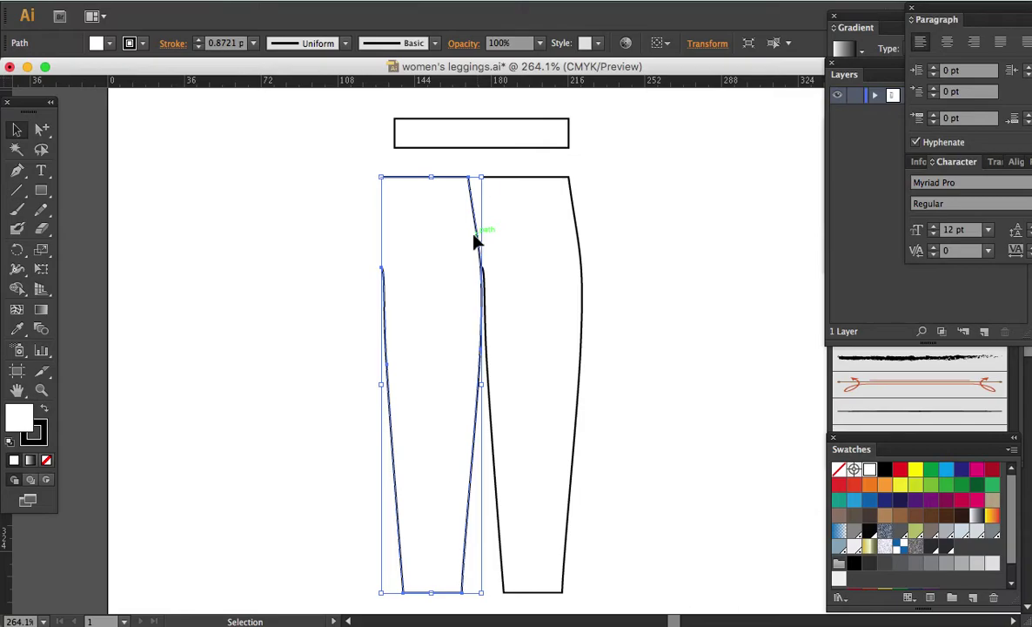
- Reflect the copied leg across the Vertical 90° axis to form the second leg
key(o)
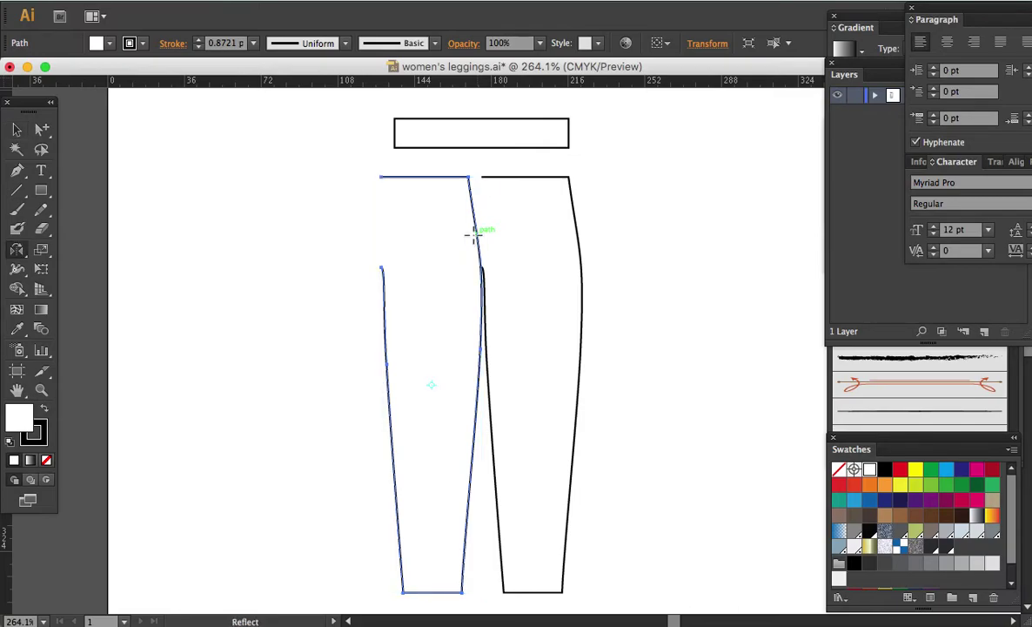
alt+click(475, 234)
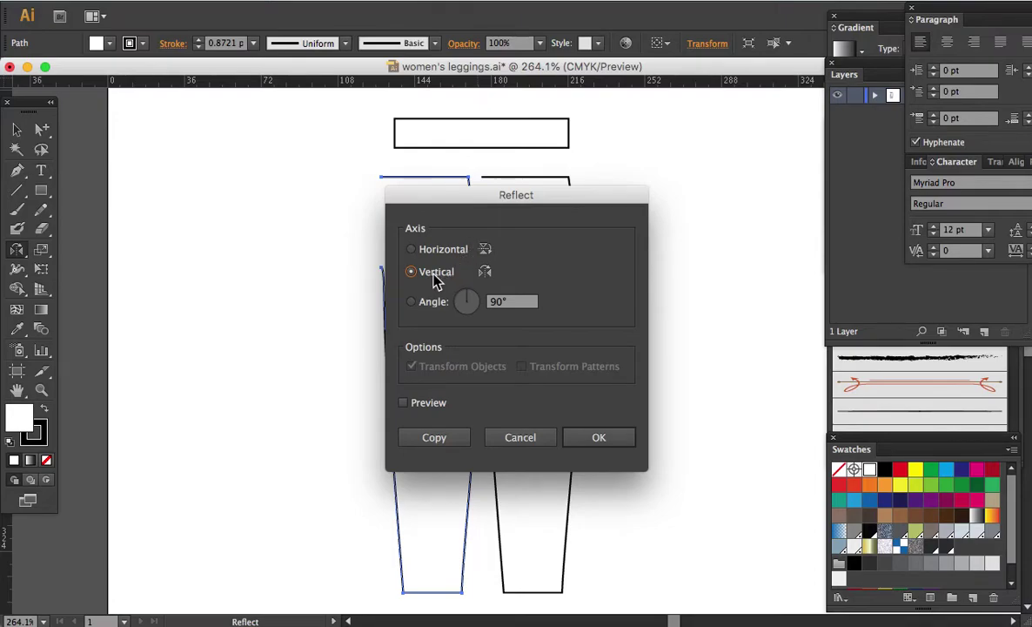
click(602, 439)
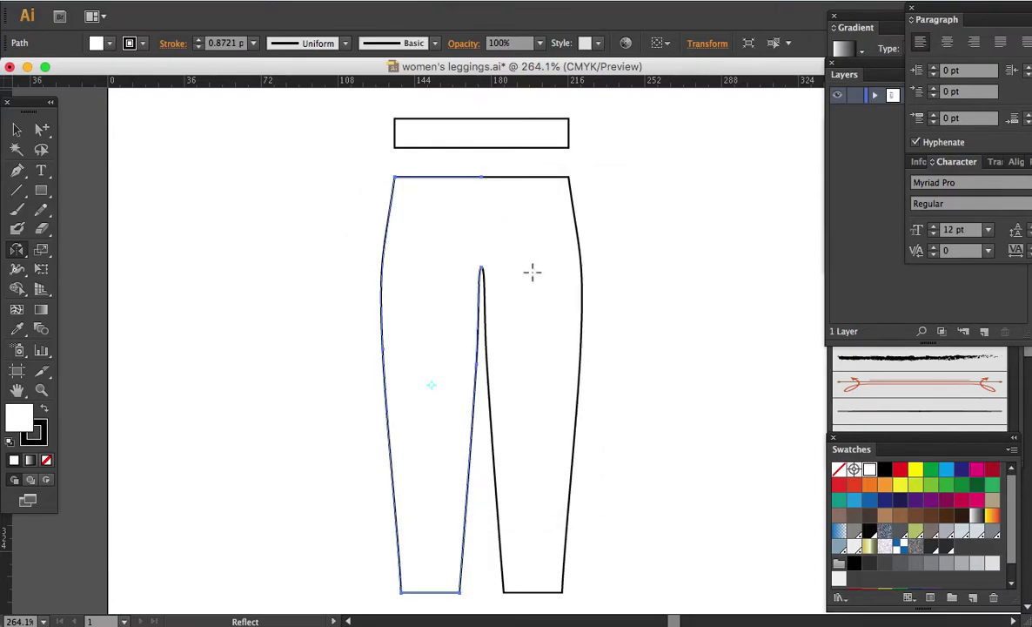
key(a)
click(619, 242)
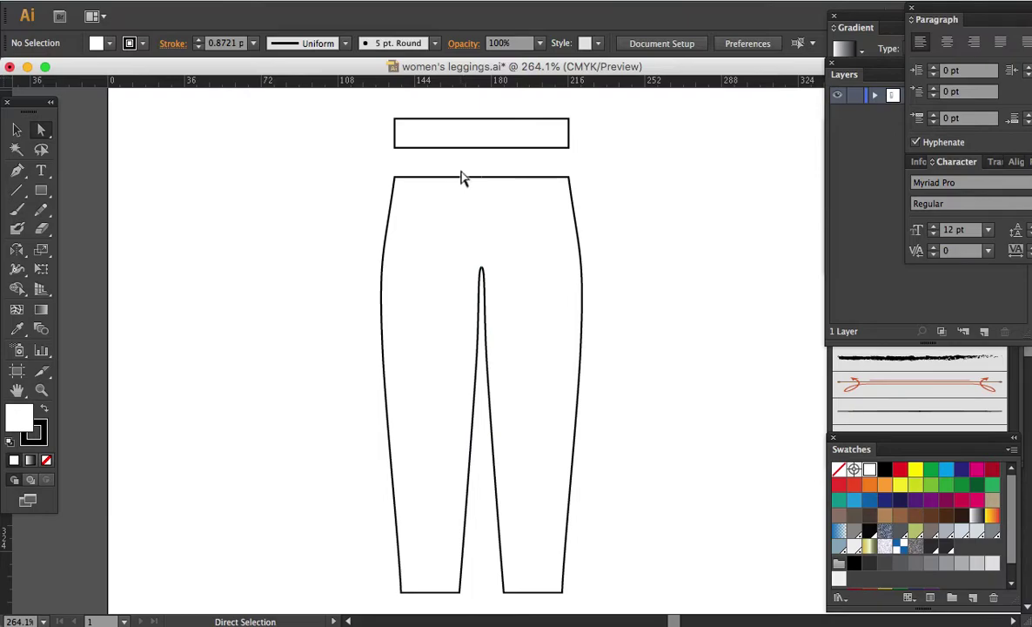
drag(426, 159, 463, 182)
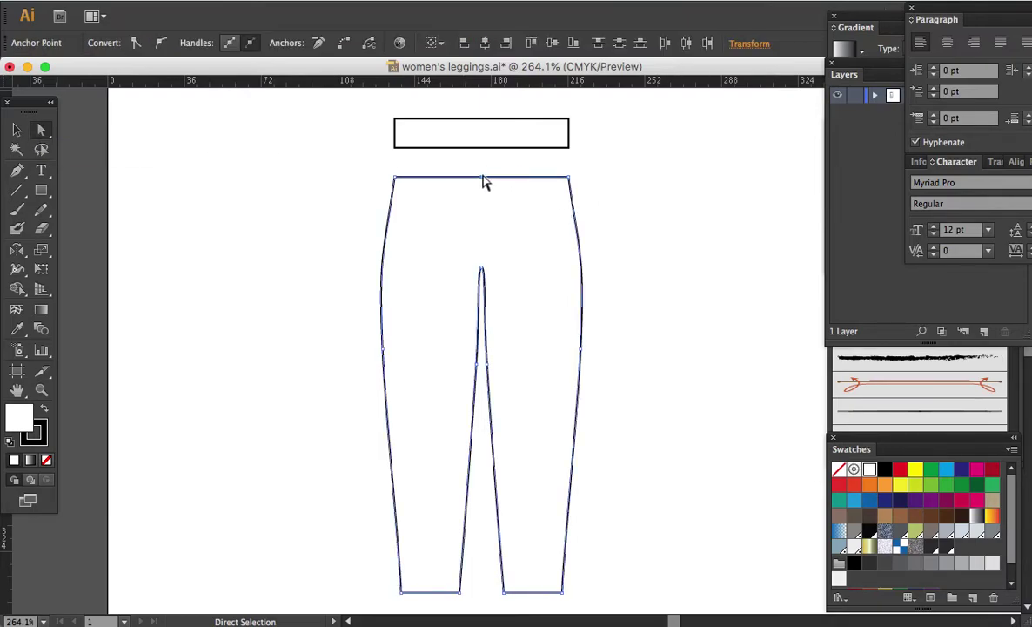
- Select the two-legged outline and move it straight up until its top meets the waistband's bottom edge
drag(429, 155, 471, 190)
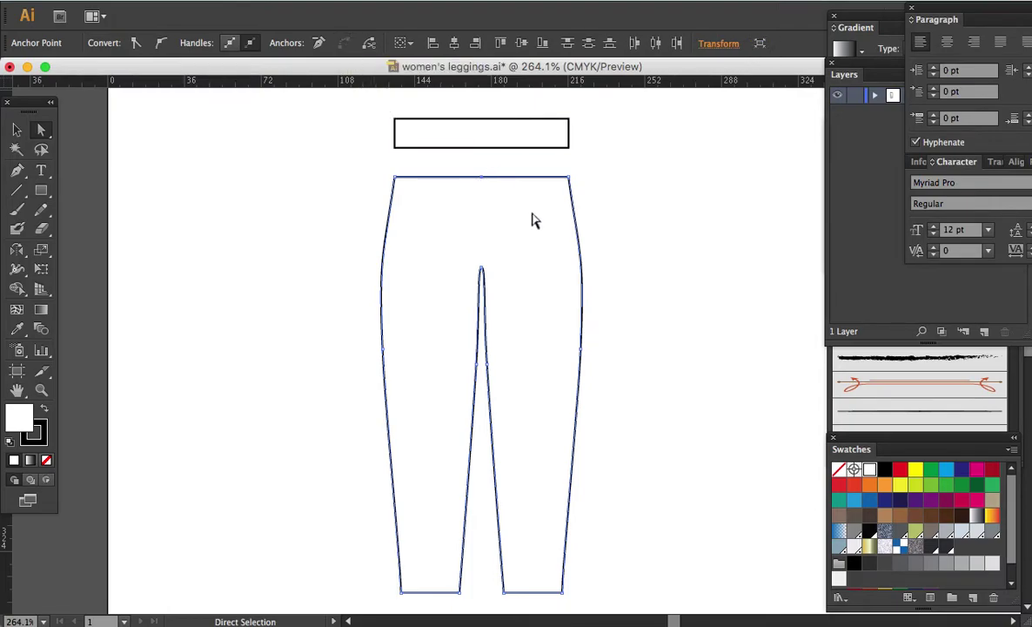
click(468, 263)
drag(468, 263, 490, 281)
key(ctrl+z)
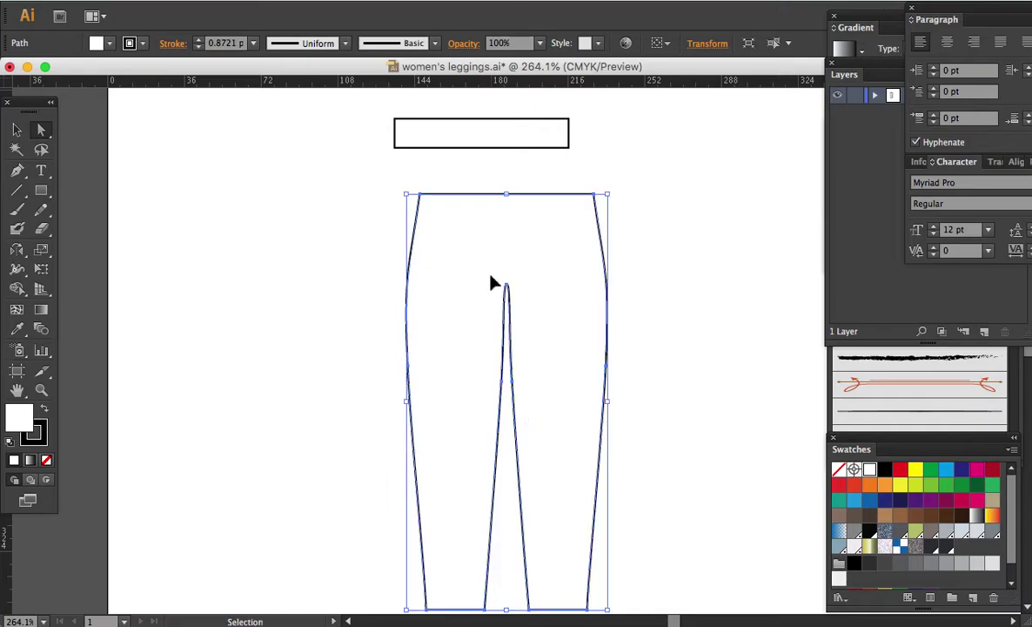
click(620, 291)
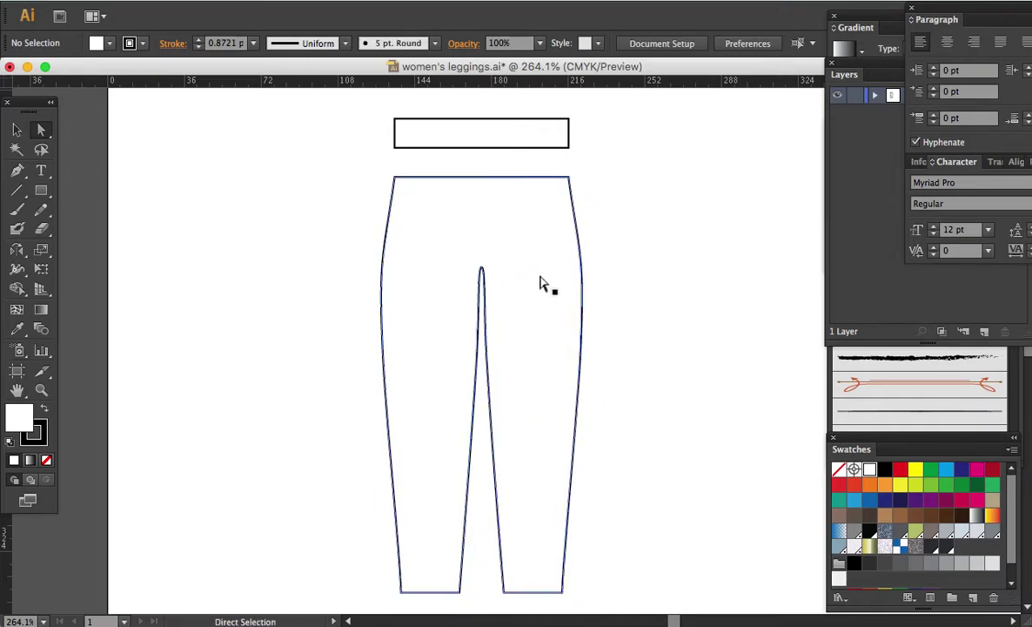
drag(453, 162, 507, 281)
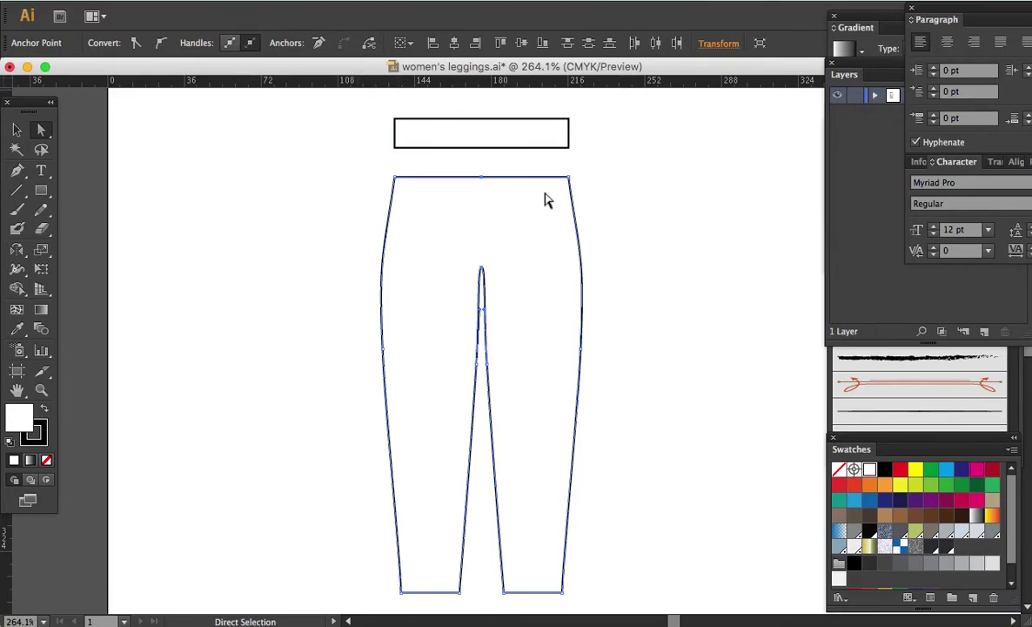
click(595, 228)
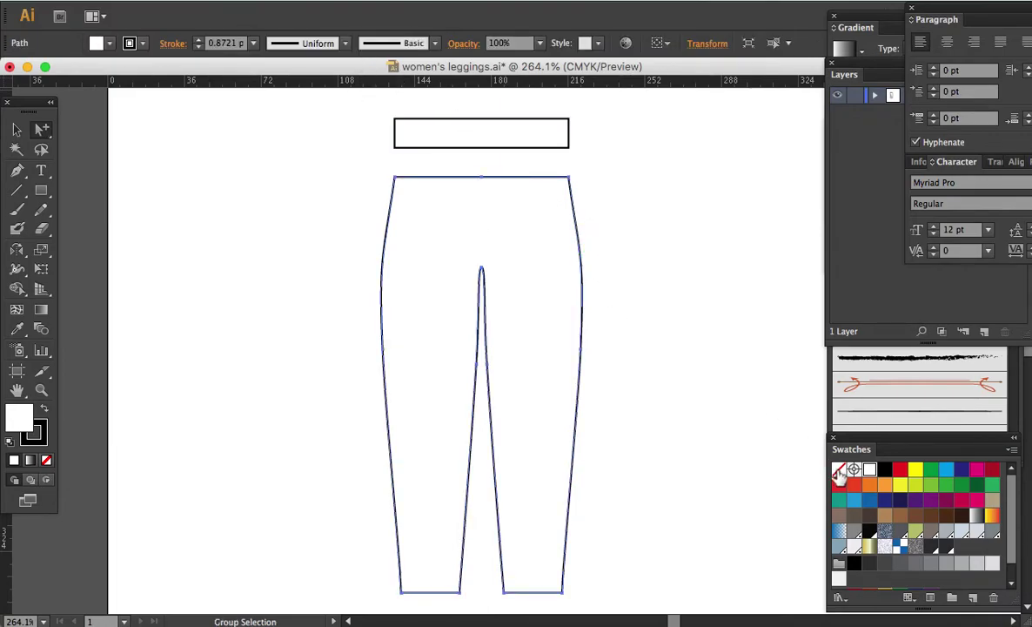
click(898, 472)
key(ctrl+z)
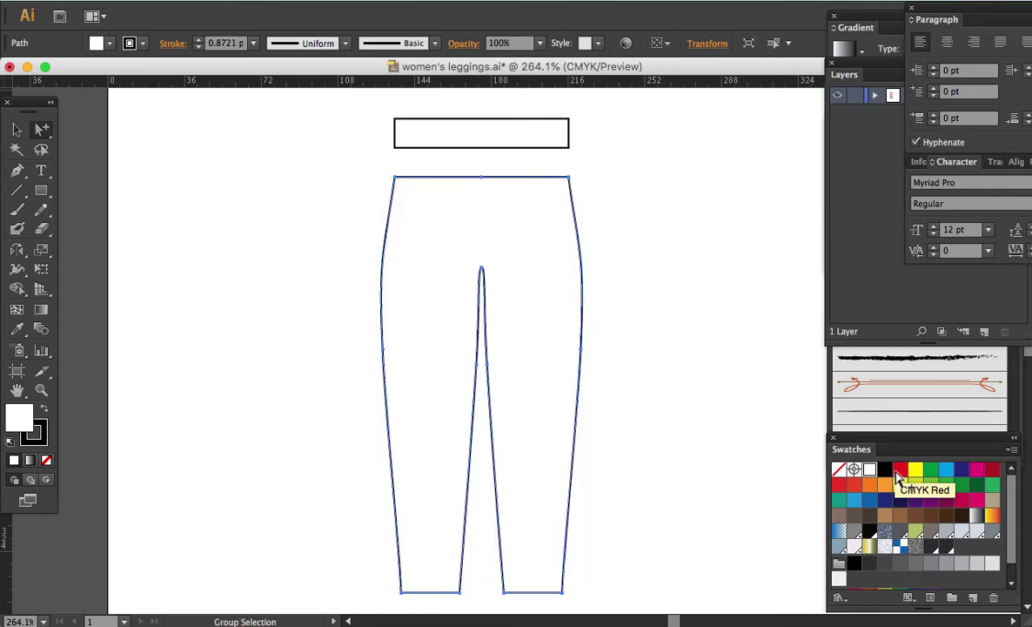
drag(585, 341, 585, 304)
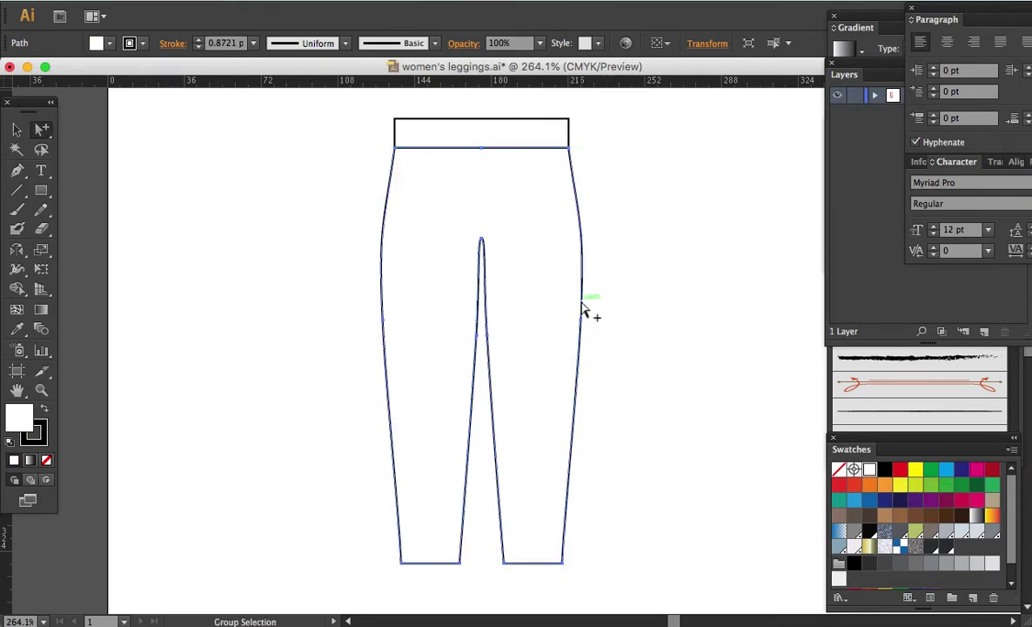
click(662, 324)
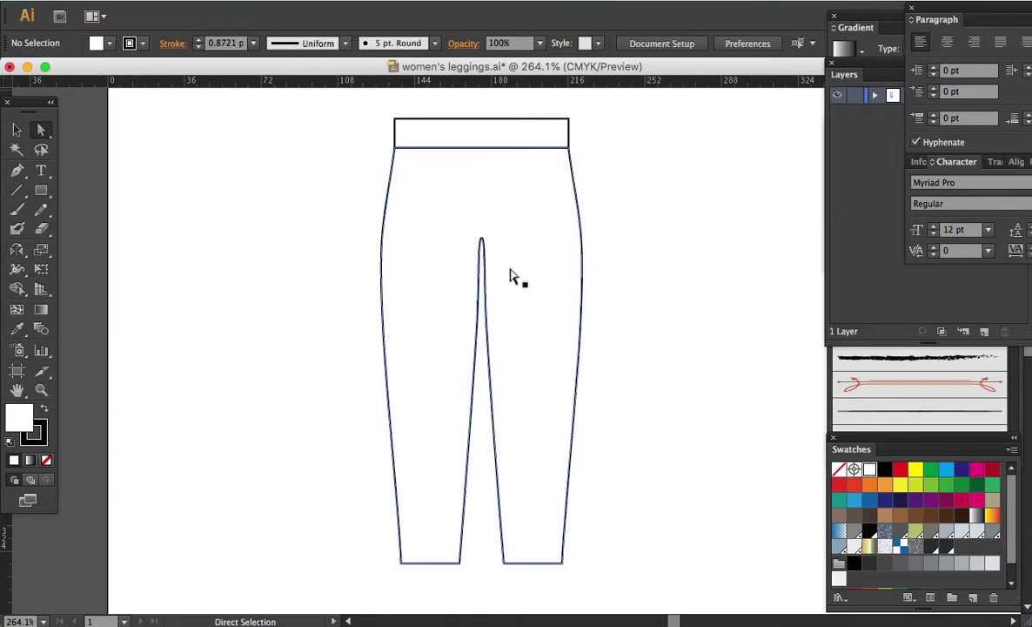
- Pen a straight centre seam from the crotch point up to the waistband's bottom edge
key(p)
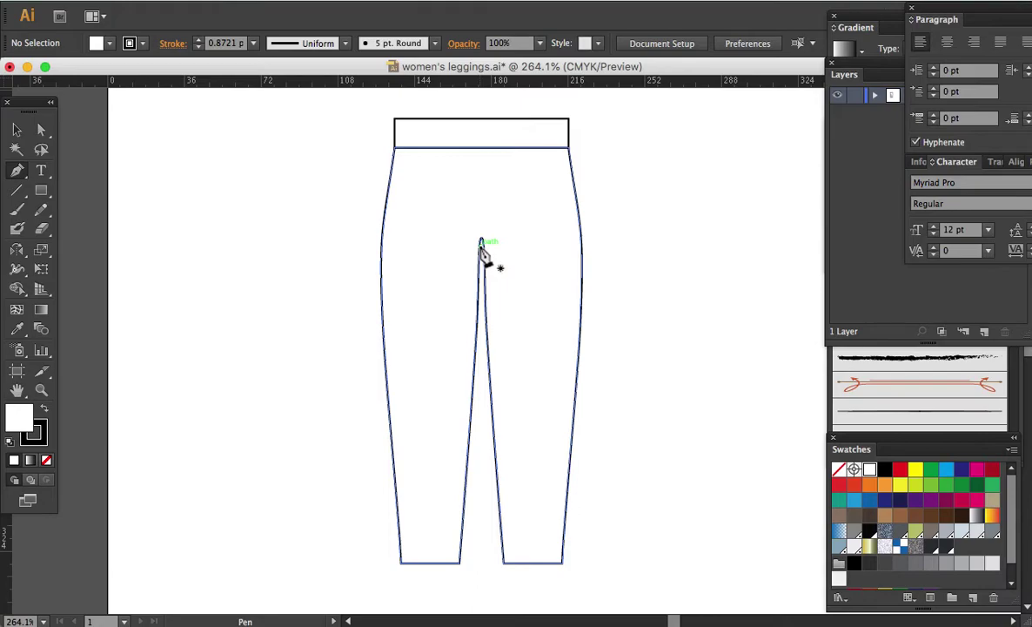
drag(481, 244, 482, 154)
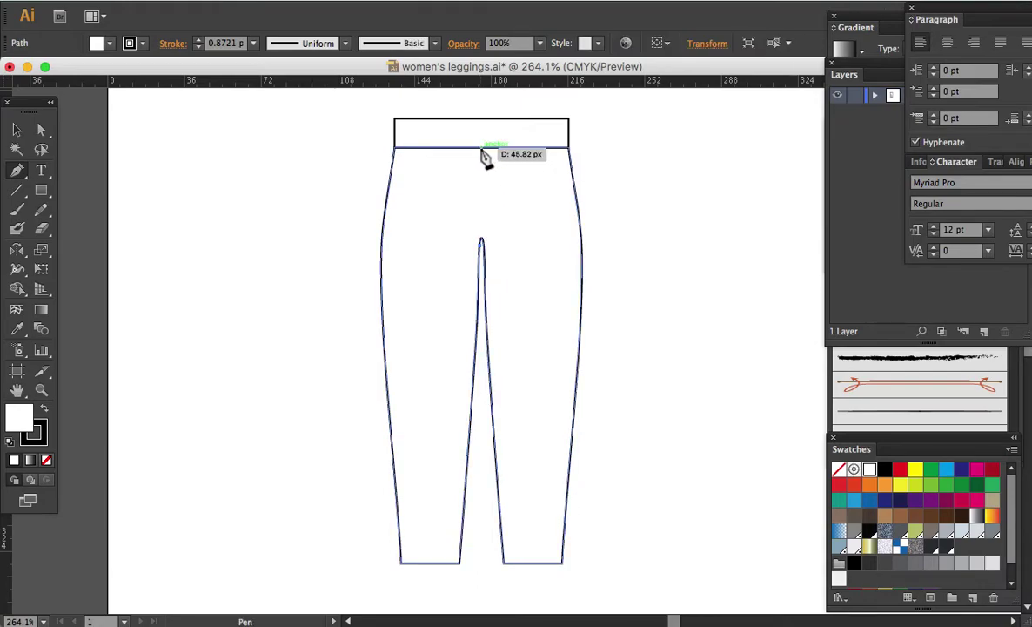
click(482, 153)
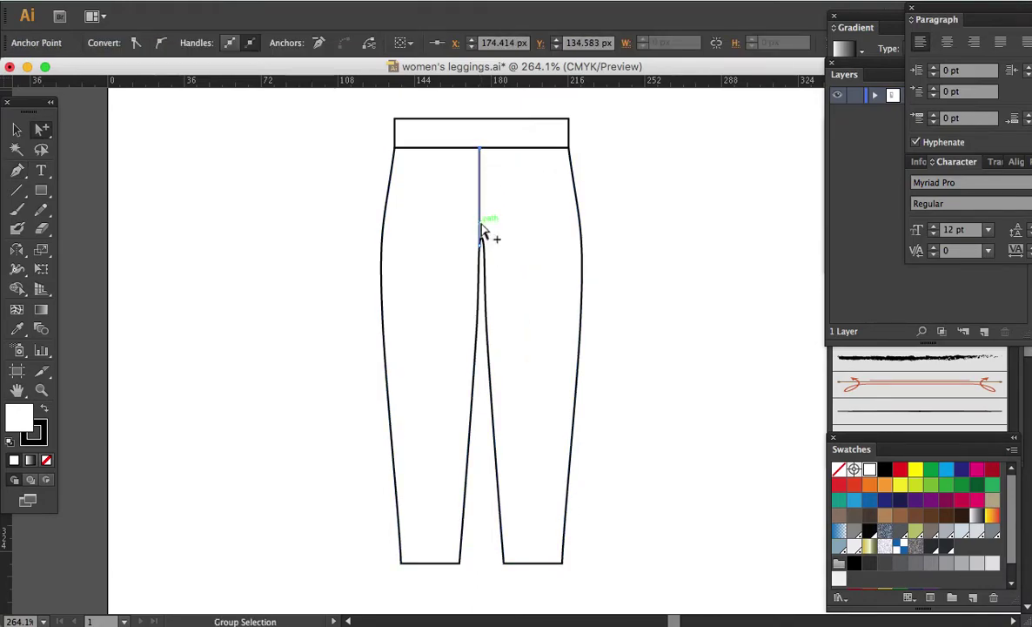
click(669, 299)
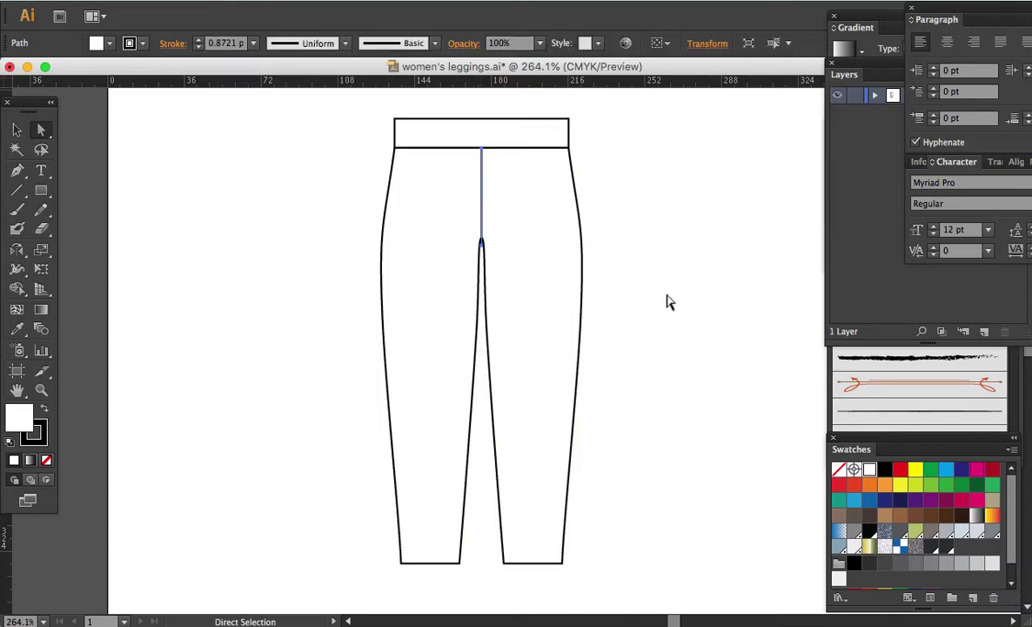
click(480, 243)
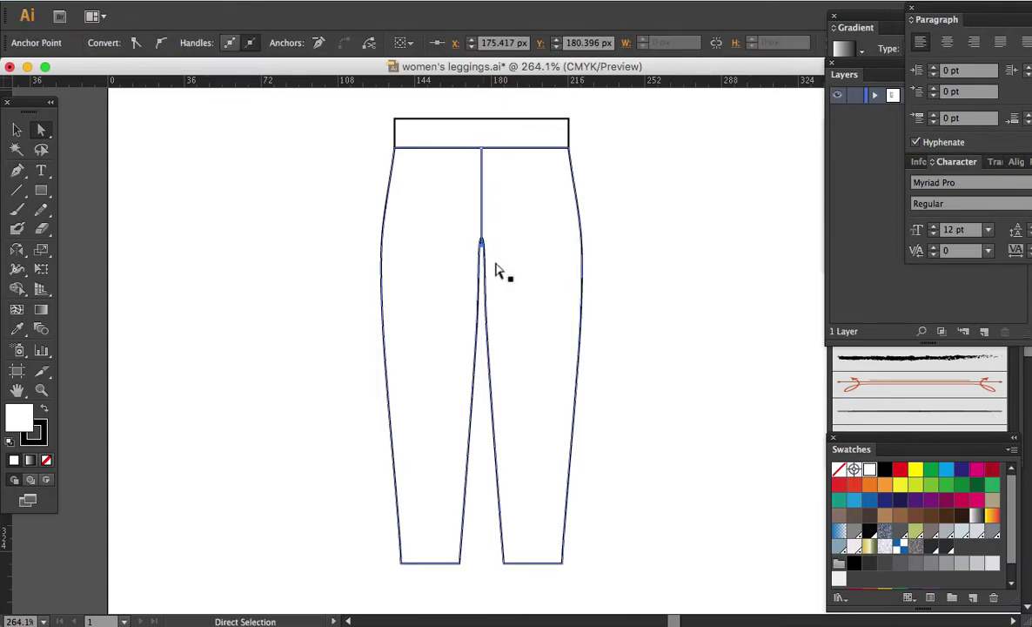
click(614, 286)
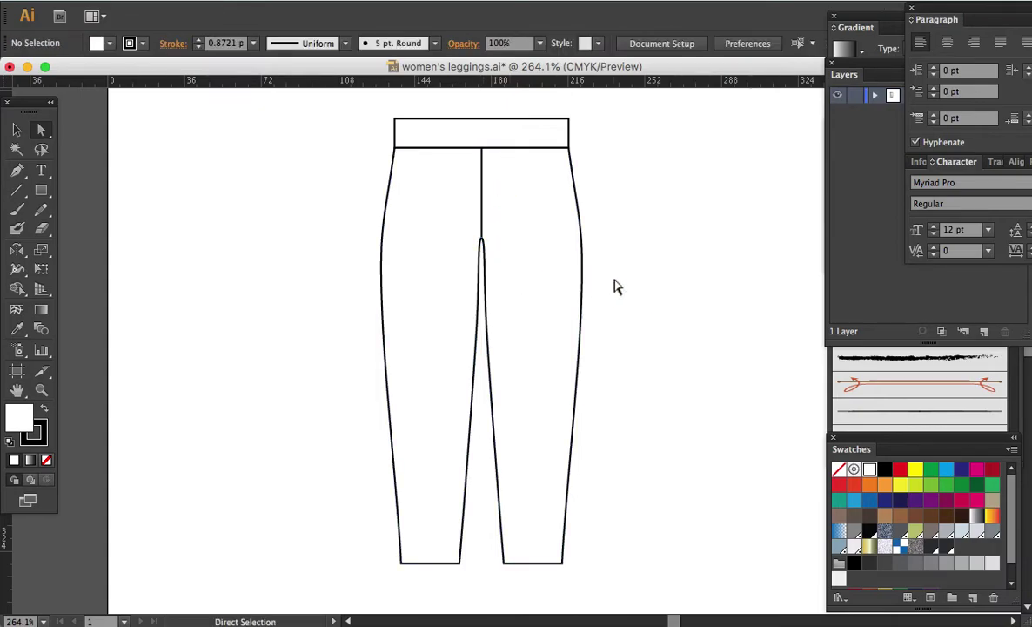
key(ctrl+minus)
- Lower the hem anchors of both legs to lengthen the leggings
click(560, 352)
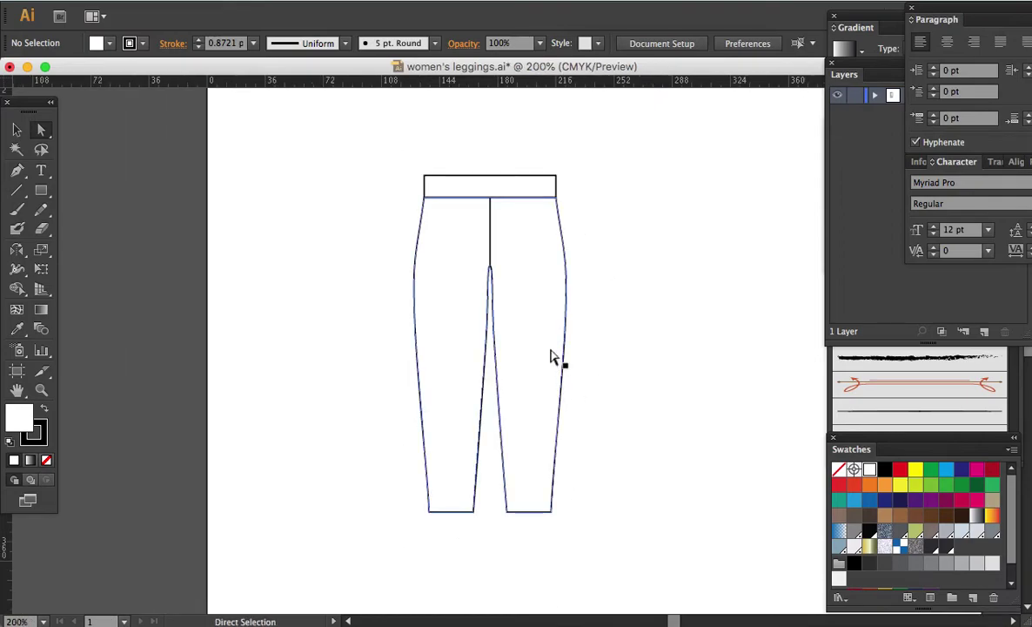
drag(580, 560, 389, 498)
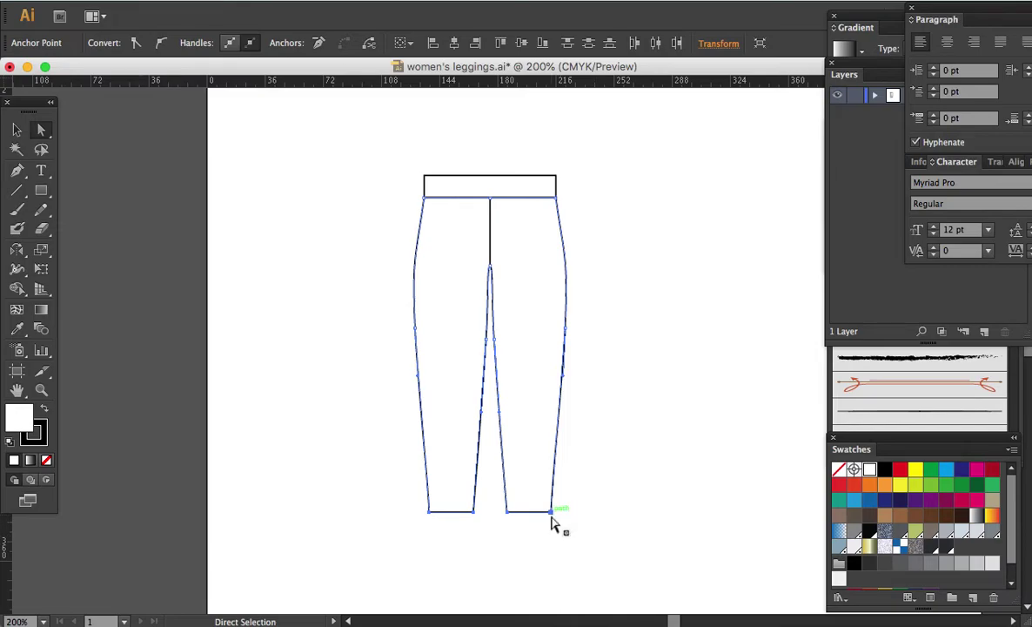
drag(551, 518, 553, 548)
click(584, 479)
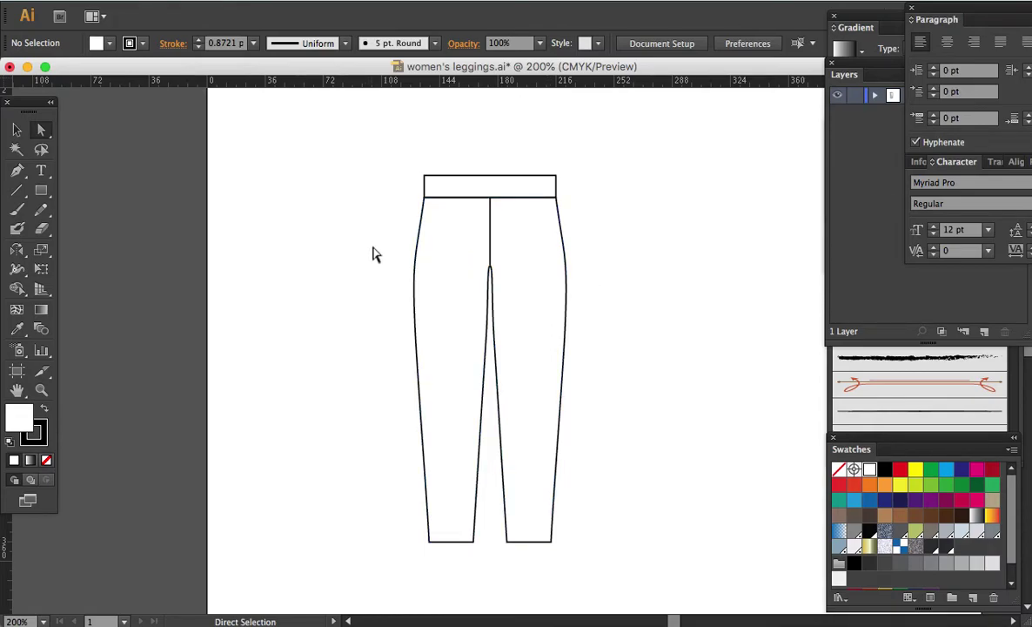
- Select hip anchors on both legs and try raising the right hip, then undo it
drag(374, 244, 437, 318)
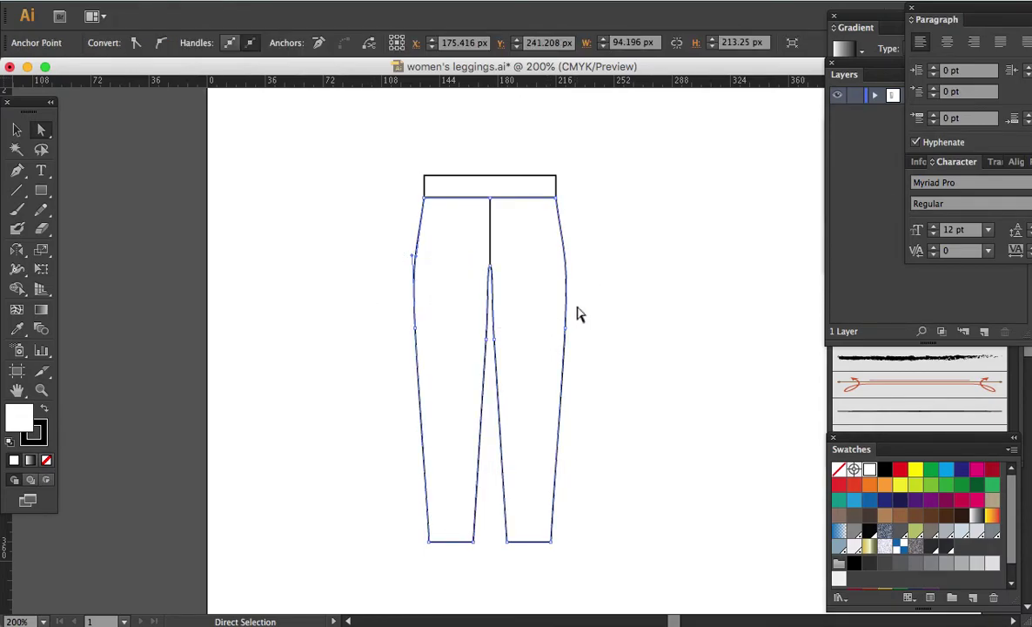
drag(583, 330, 534, 249)
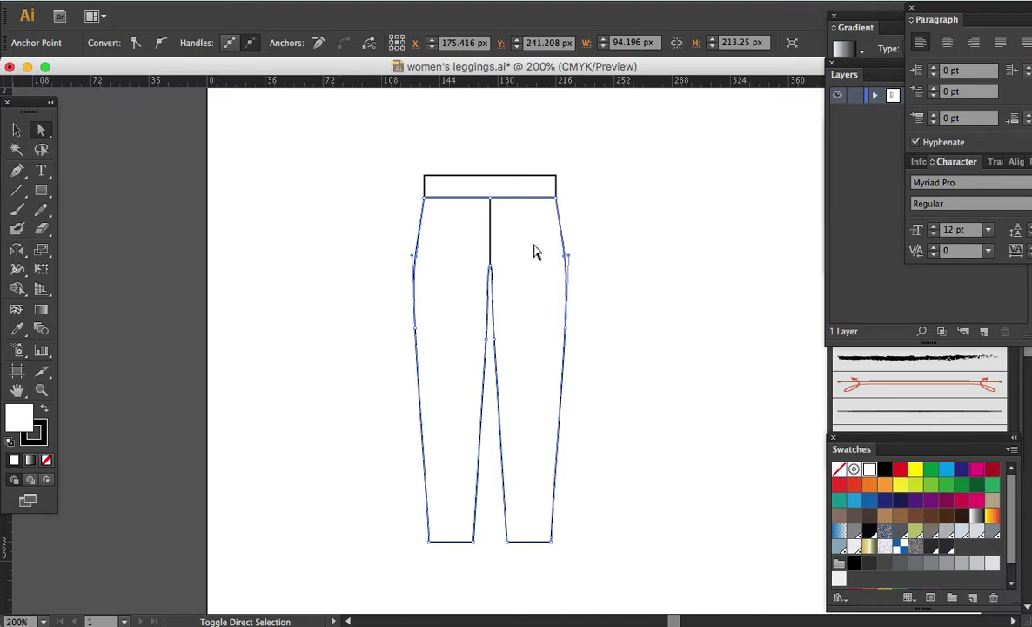
drag(591, 343, 560, 311)
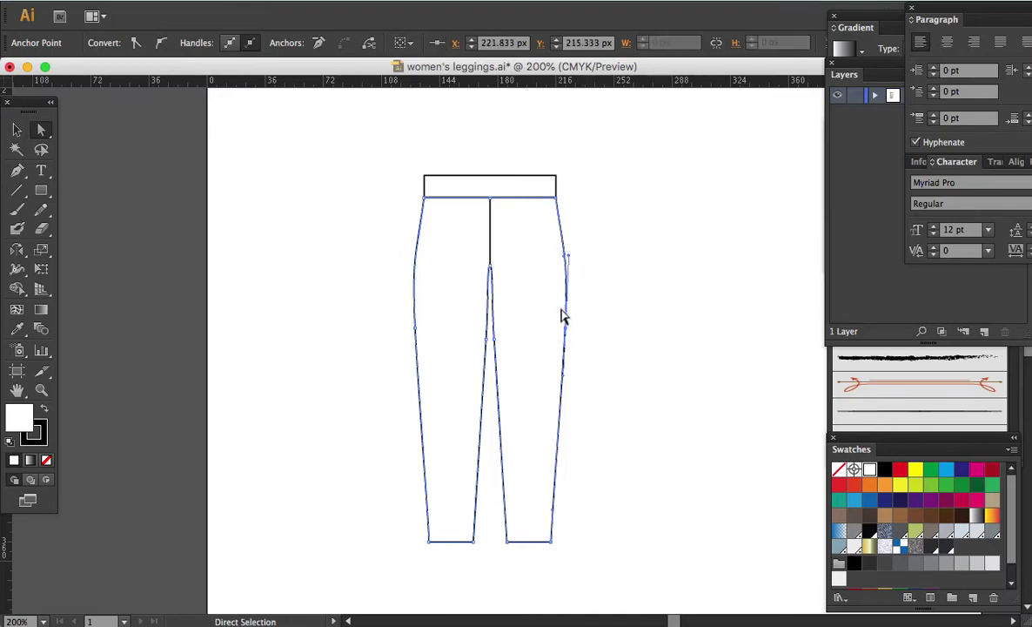
drag(402, 312, 426, 339)
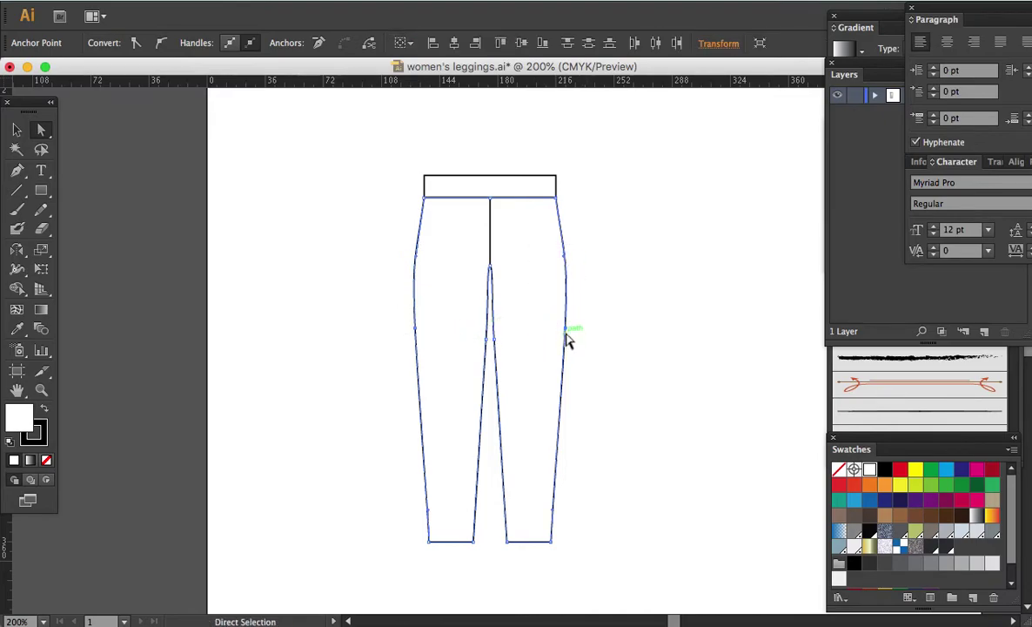
drag(567, 337, 567, 296)
click(569, 292)
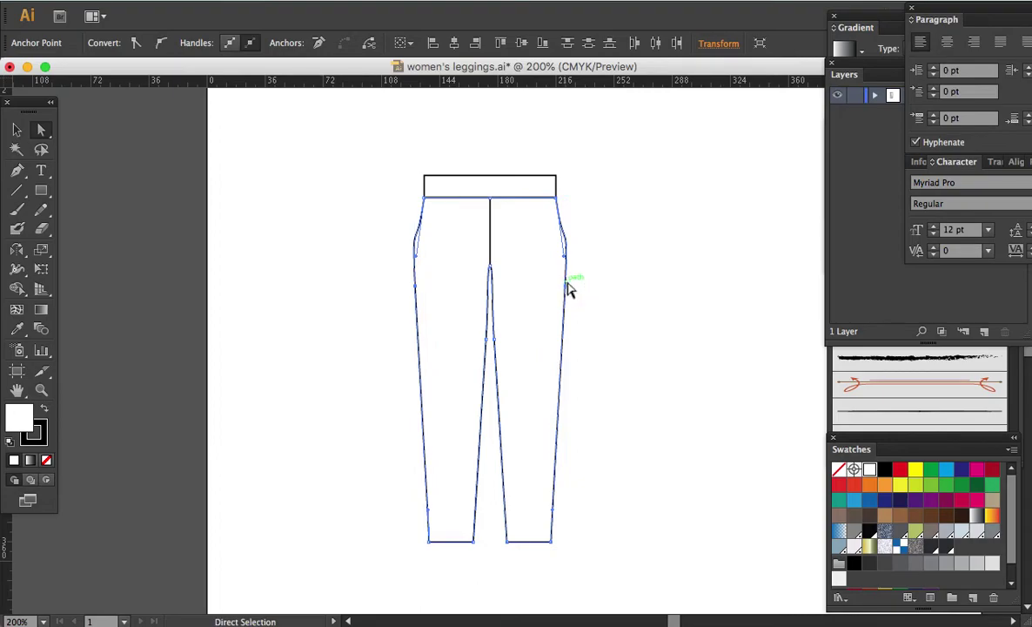
key(ctrl+z)
key(ctrl+z)
key(ctrl+z)
click(573, 275)
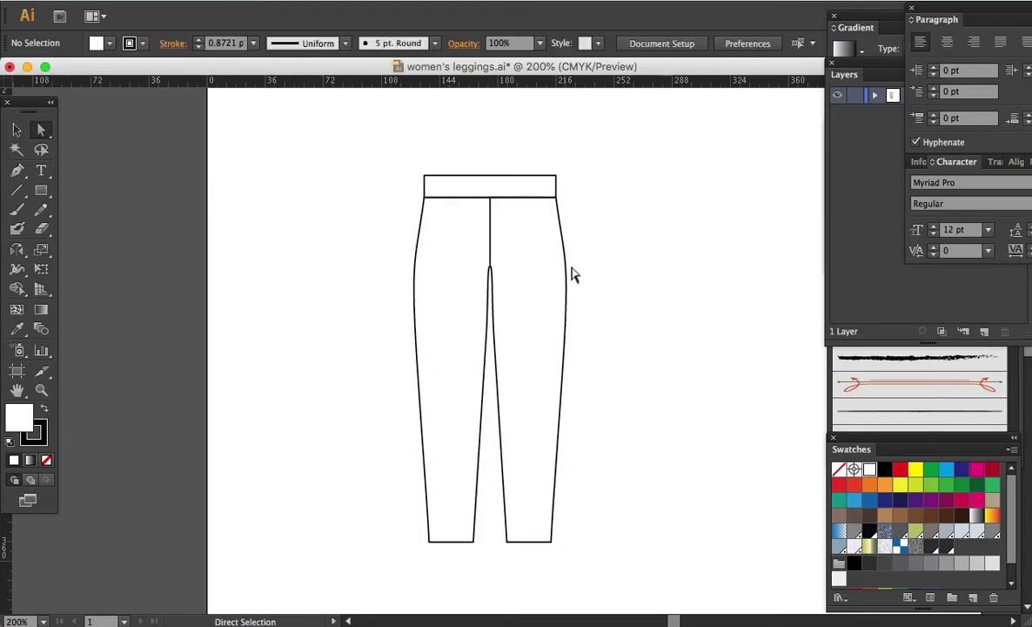
- Drag the right and left hip anchors upward to smooth both outer hip curves
click(569, 261)
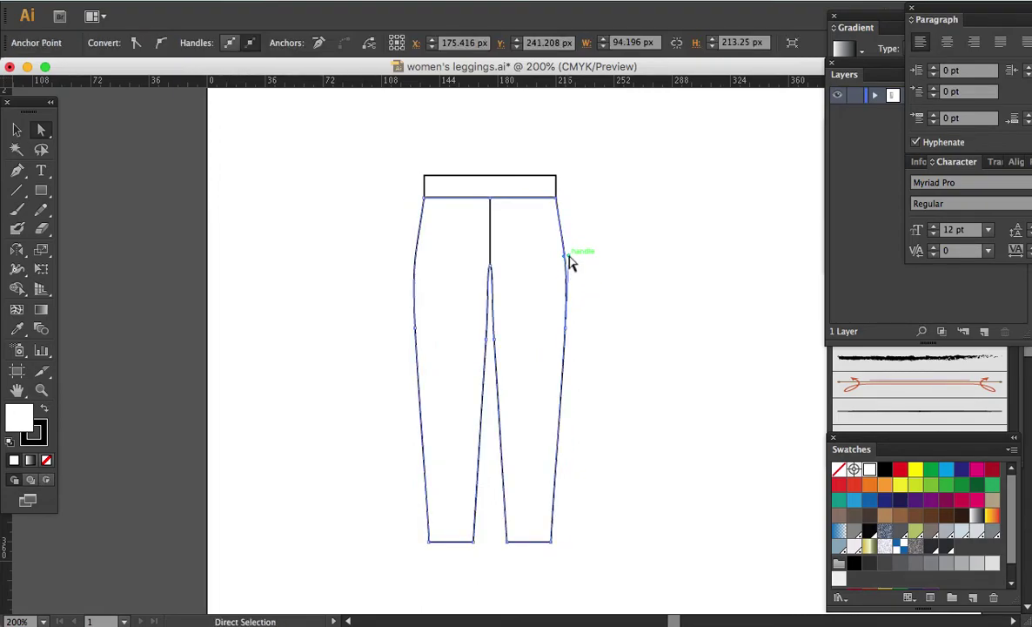
drag(569, 256, 571, 225)
drag(569, 256, 572, 231)
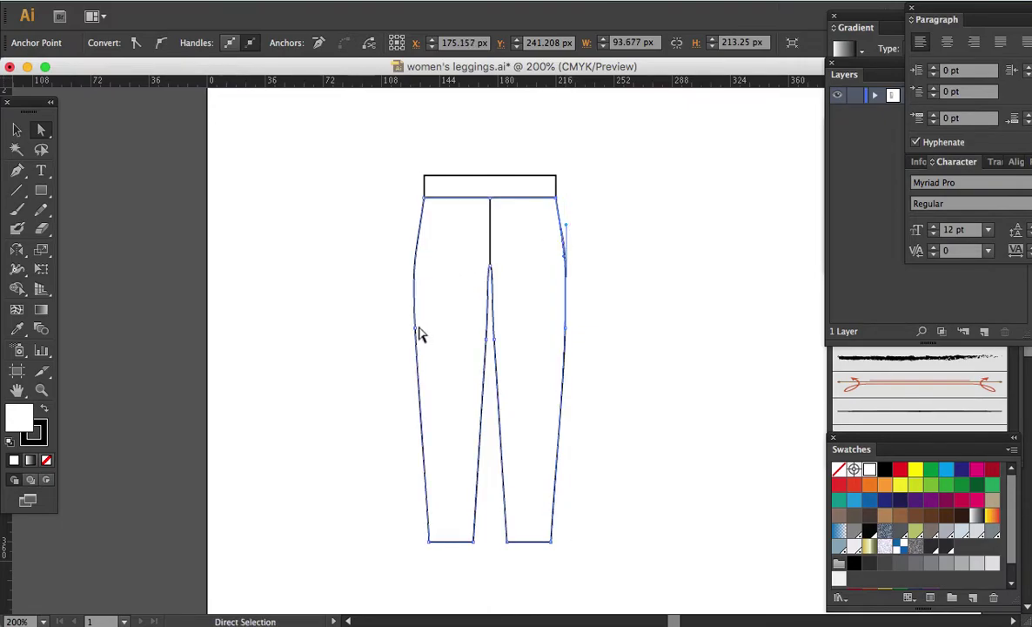
drag(417, 334, 414, 239)
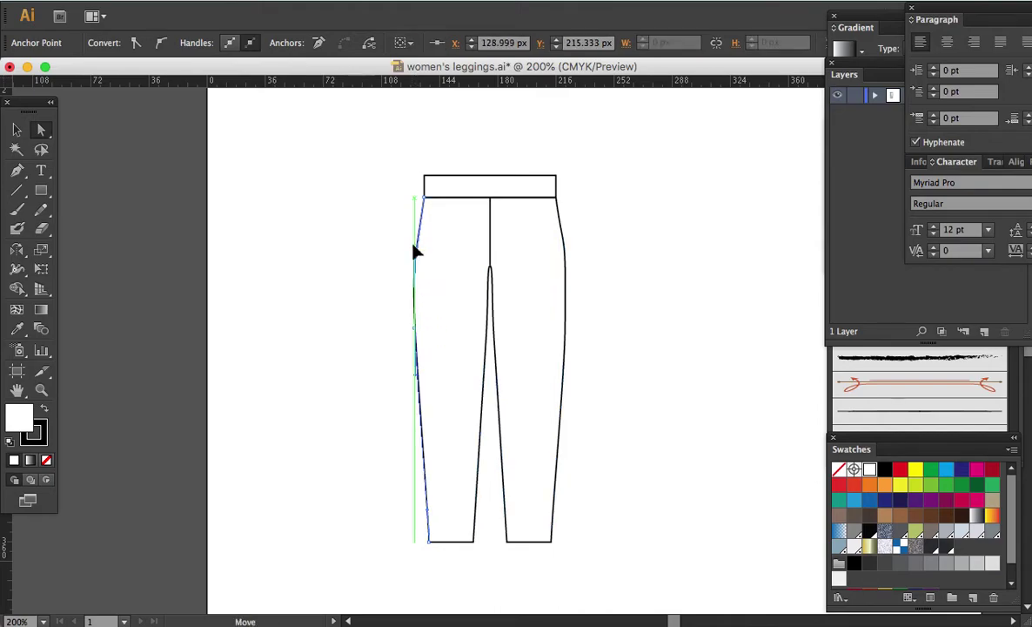
click(607, 305)
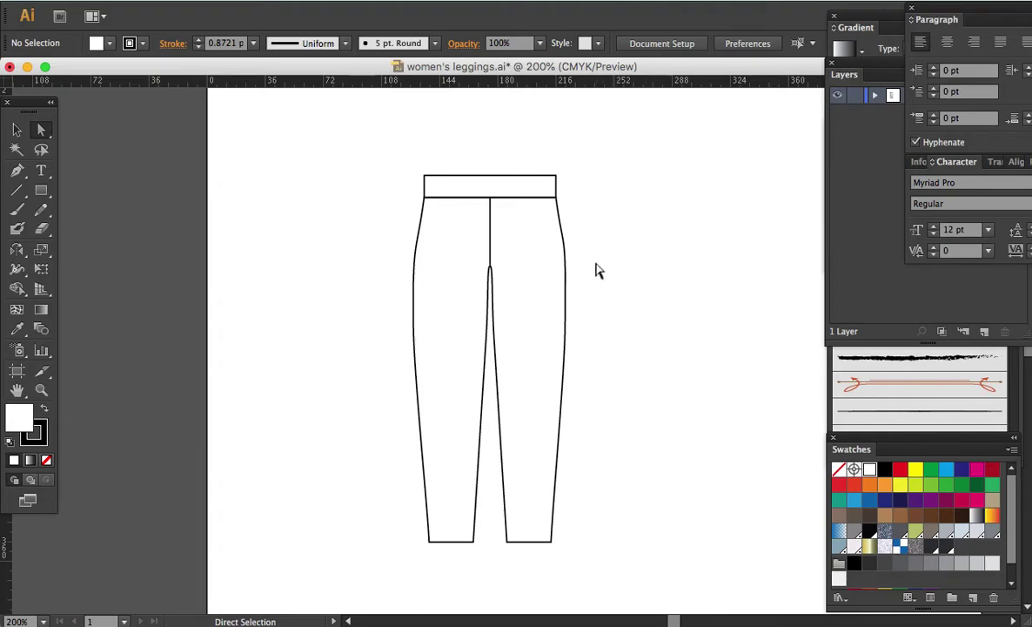
- Select the waistband's top anchors and drag them down to slim the band
drag(374, 151, 574, 191)
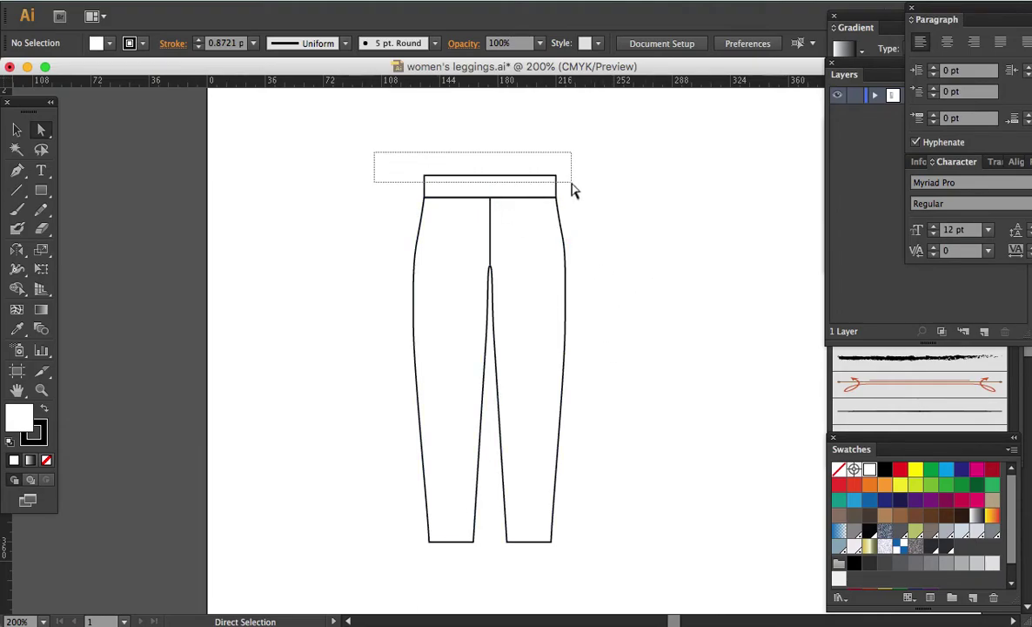
drag(491, 175, 491, 184)
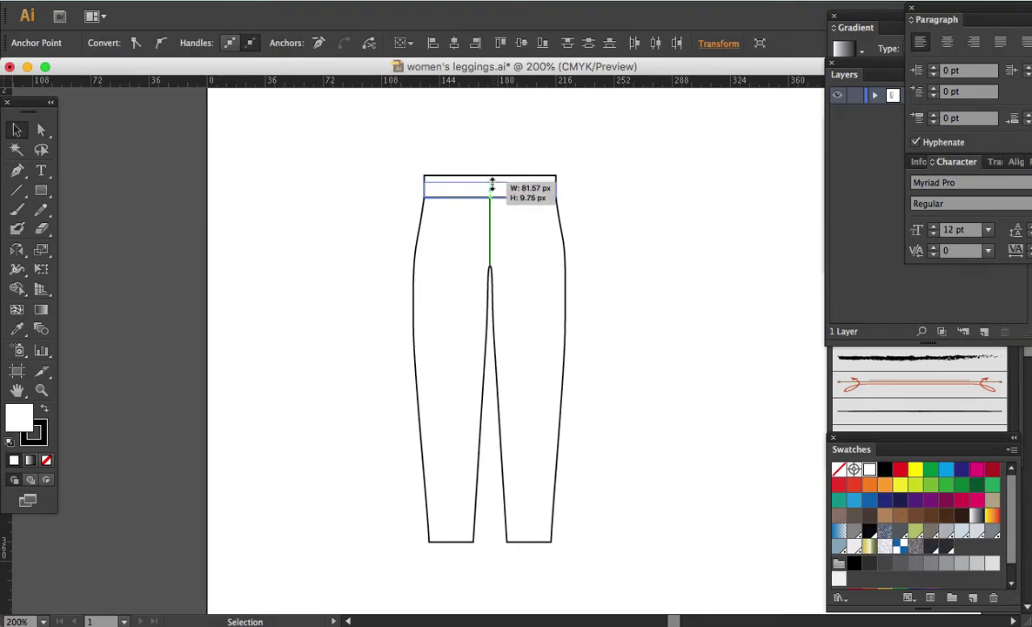
click(651, 229)
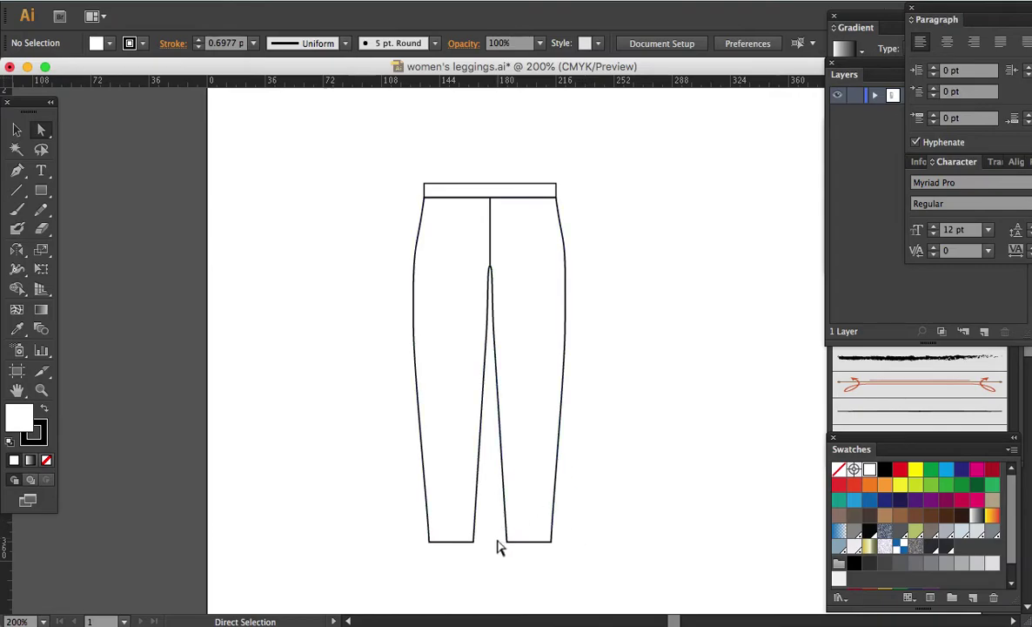
- Draw a straight 27.375 px hem line across the left leg just above its bottom edge
key(z)
drag(402, 488, 592, 537)
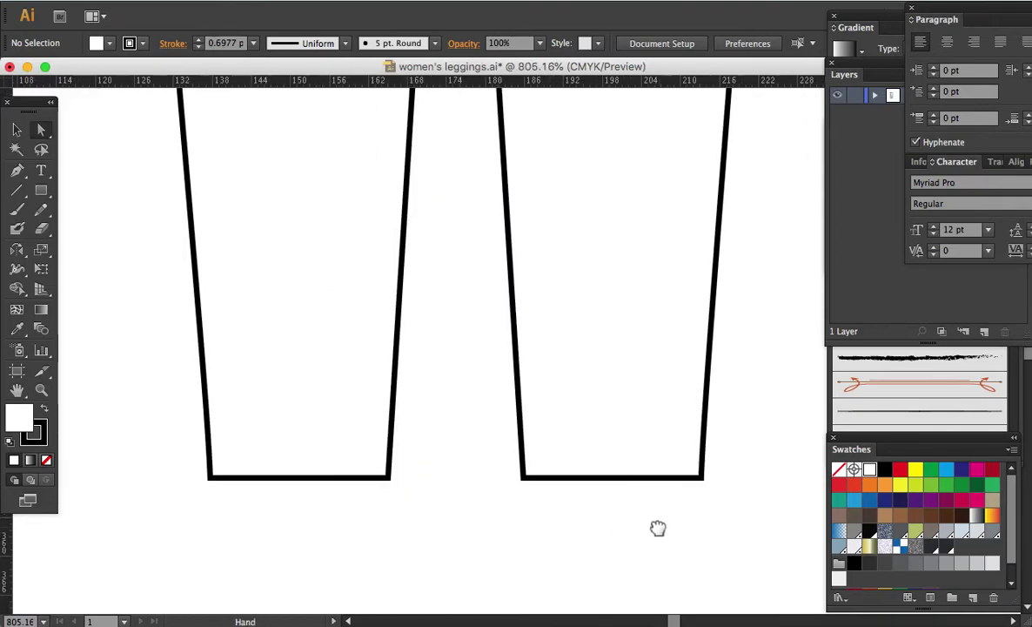
key(p)
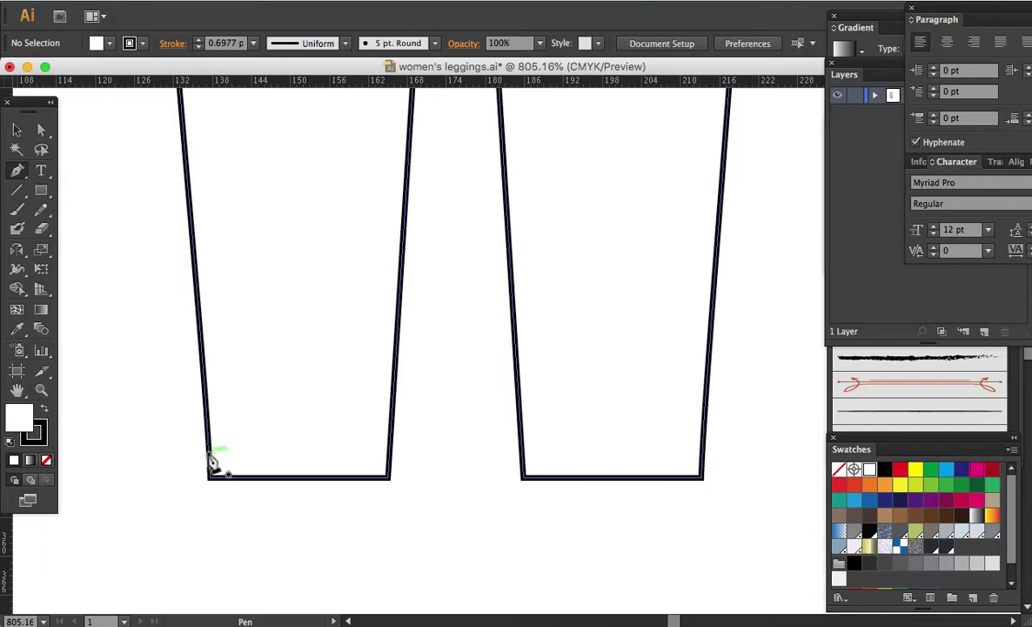
click(209, 449)
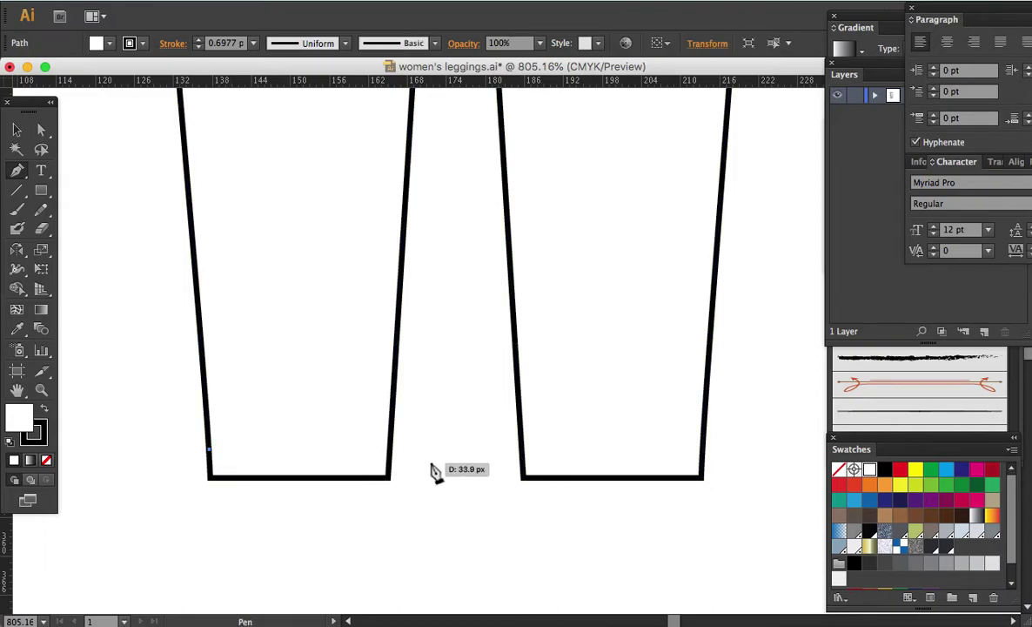
click(389, 449)
key(a)
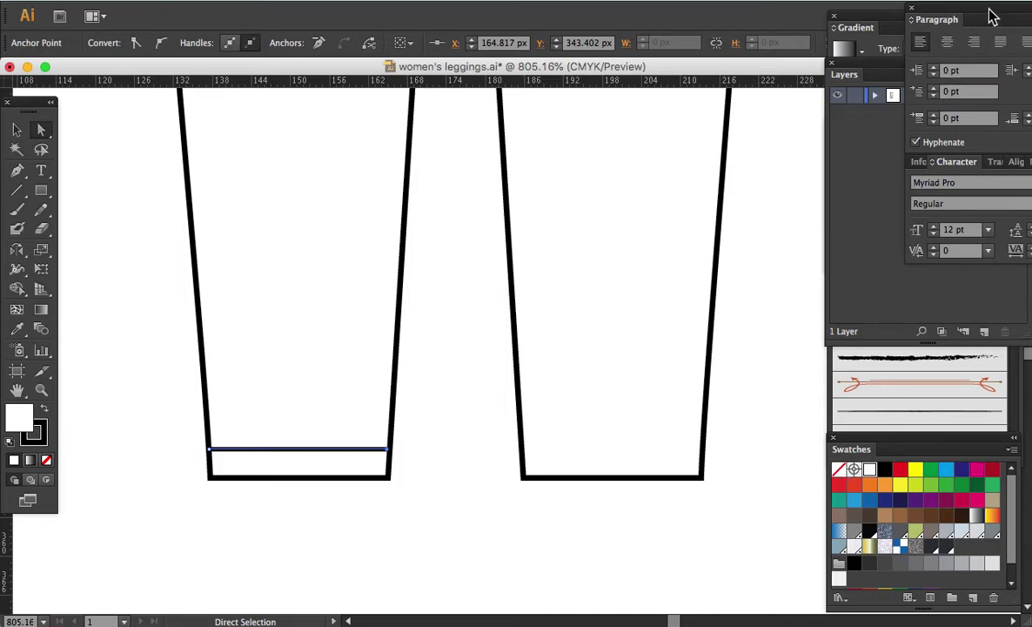
drag(993, 17, 952, 7)
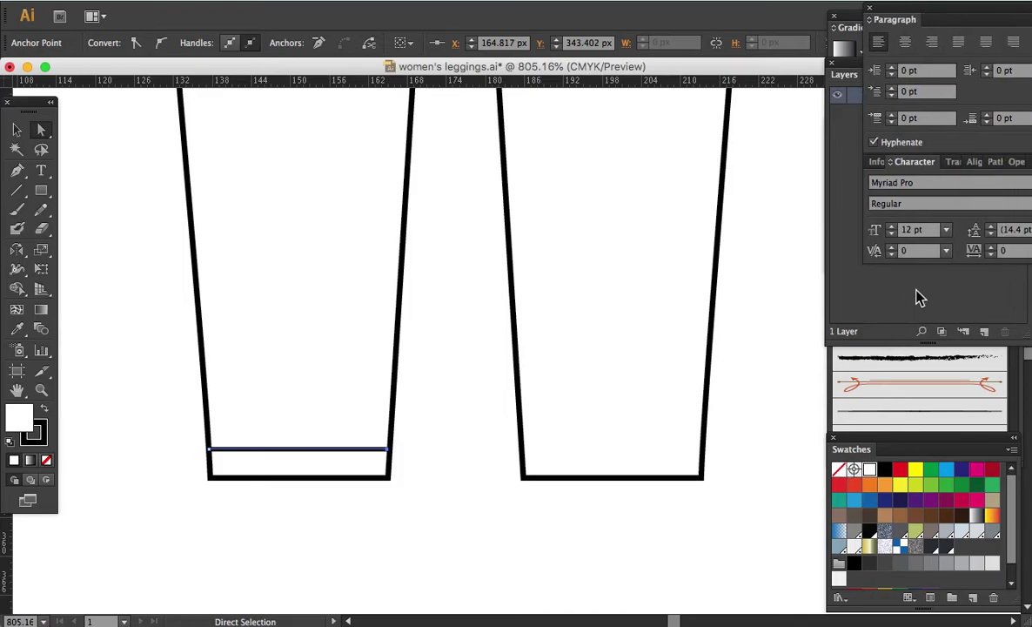
click(877, 164)
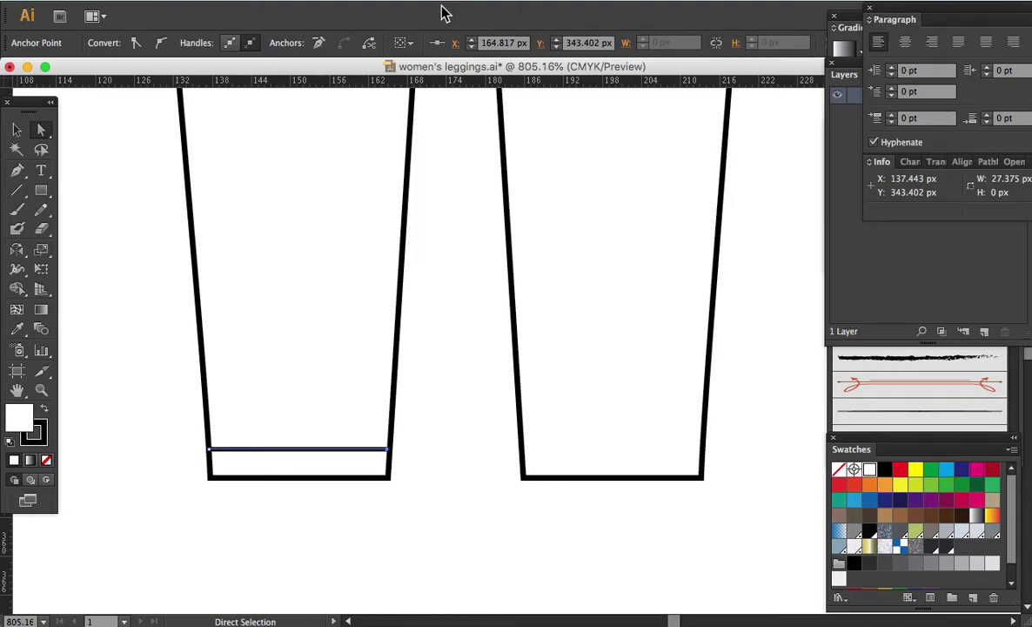
- Make the left hem line a dashed stitch with 2 pt dashes, 2 pt gaps and round joins
click(411, 4)
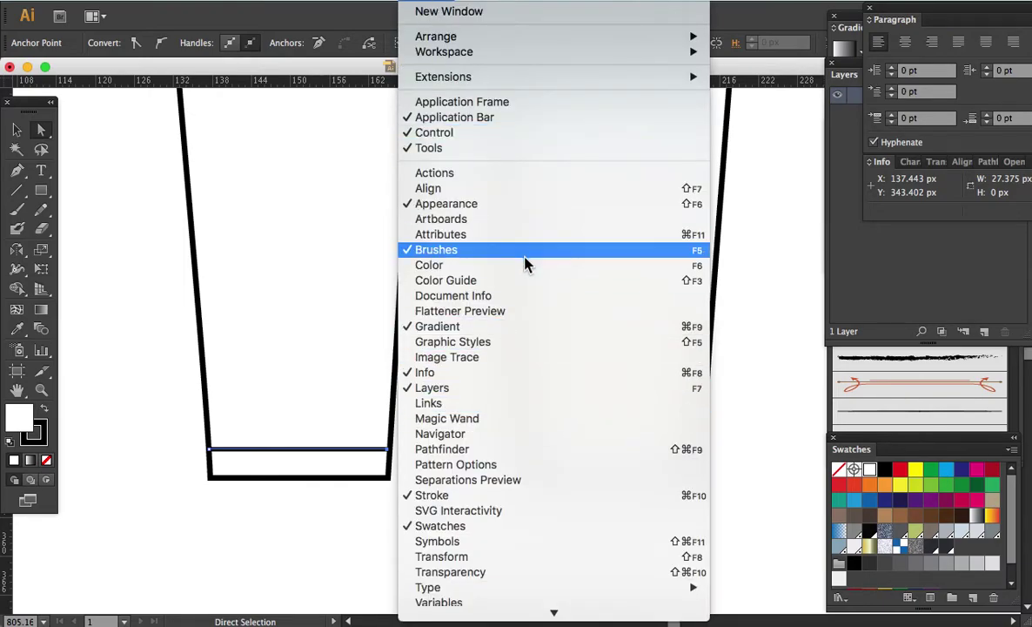
click(525, 264)
click(437, 7)
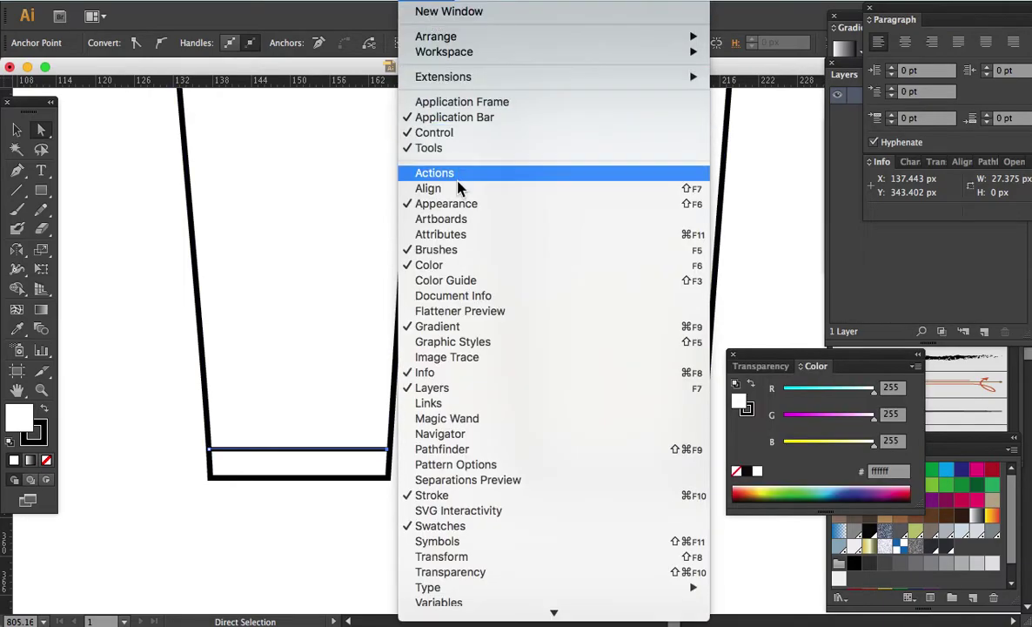
click(468, 264)
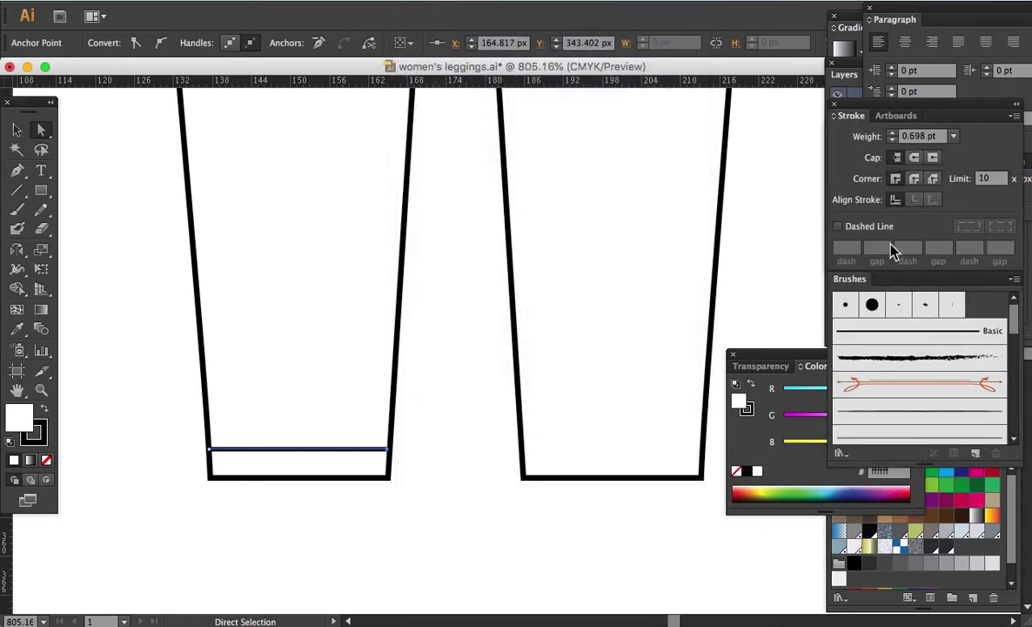
click(838, 227)
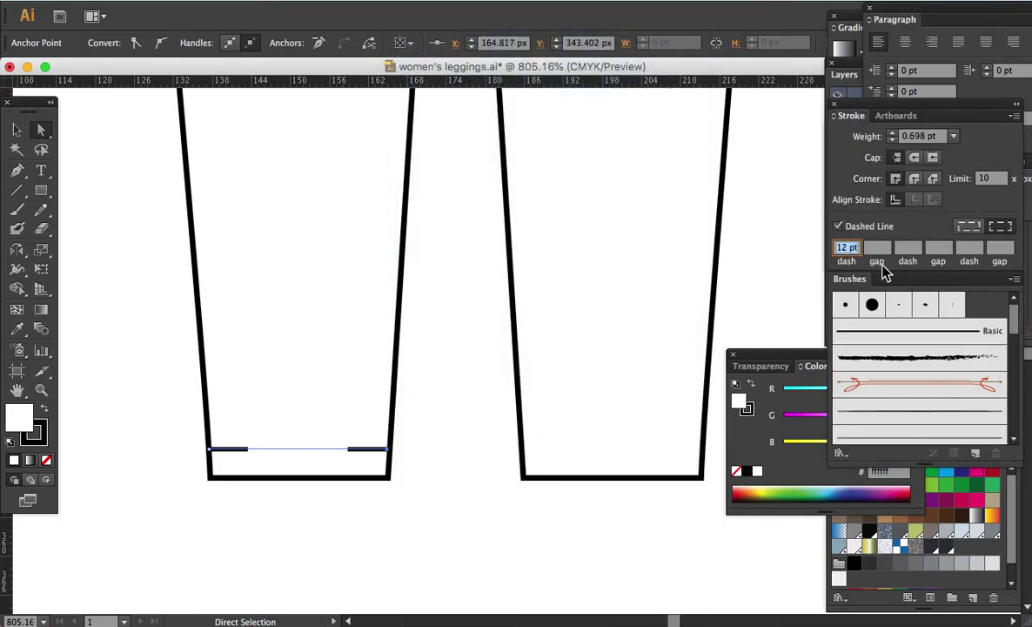
text(2)
key(Tab)
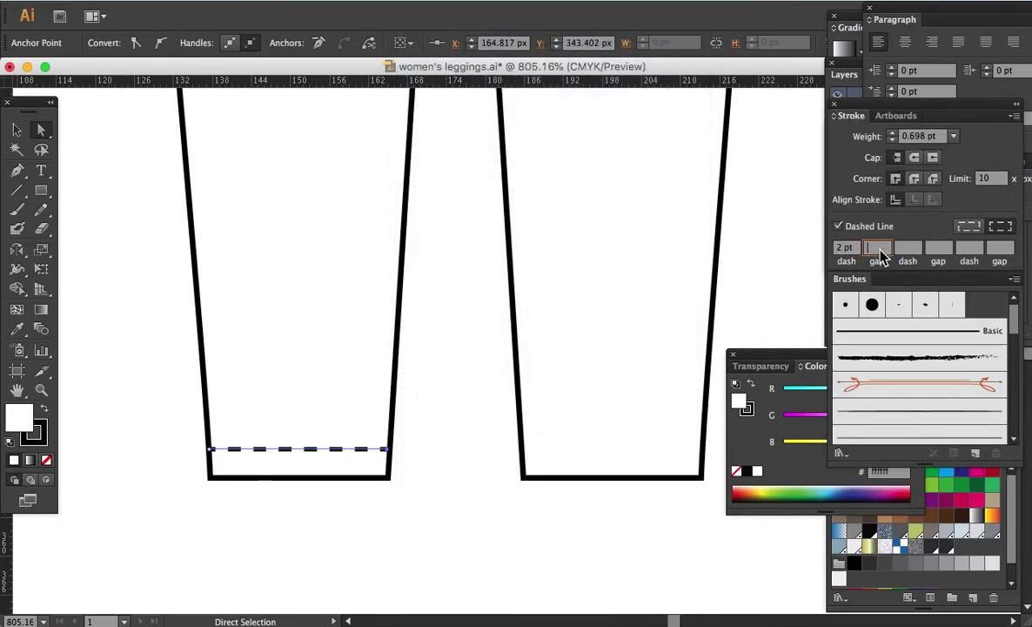
text(2)
click(846, 249)
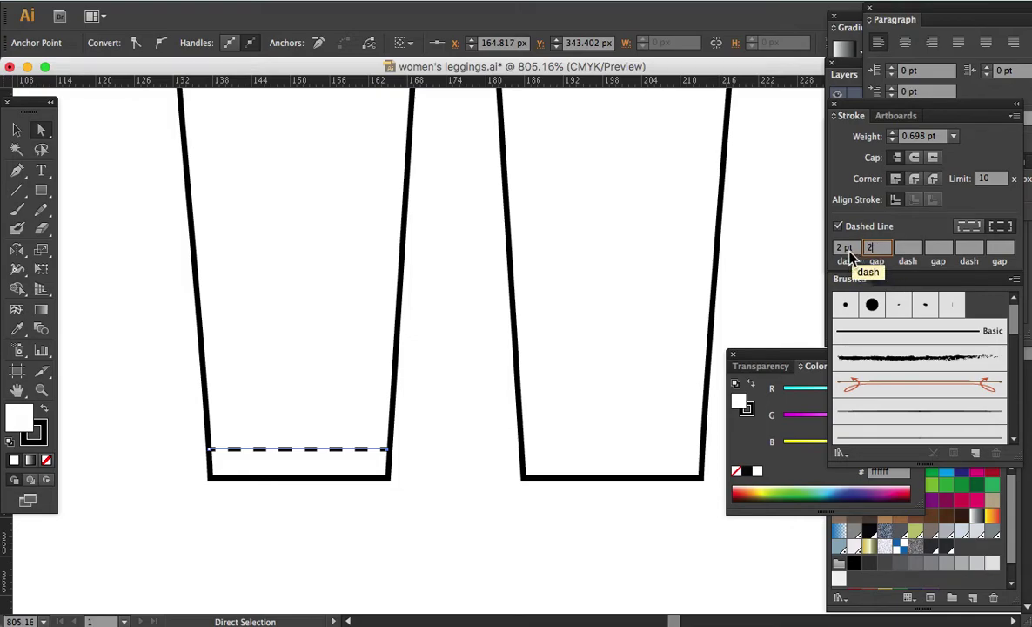
click(916, 179)
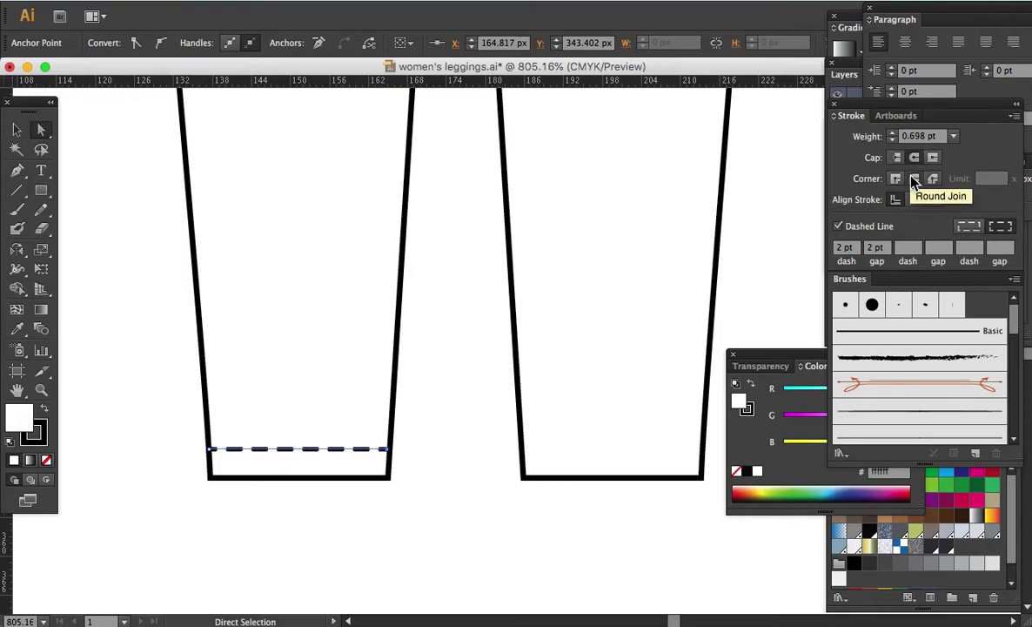
alt+click(435, 444)
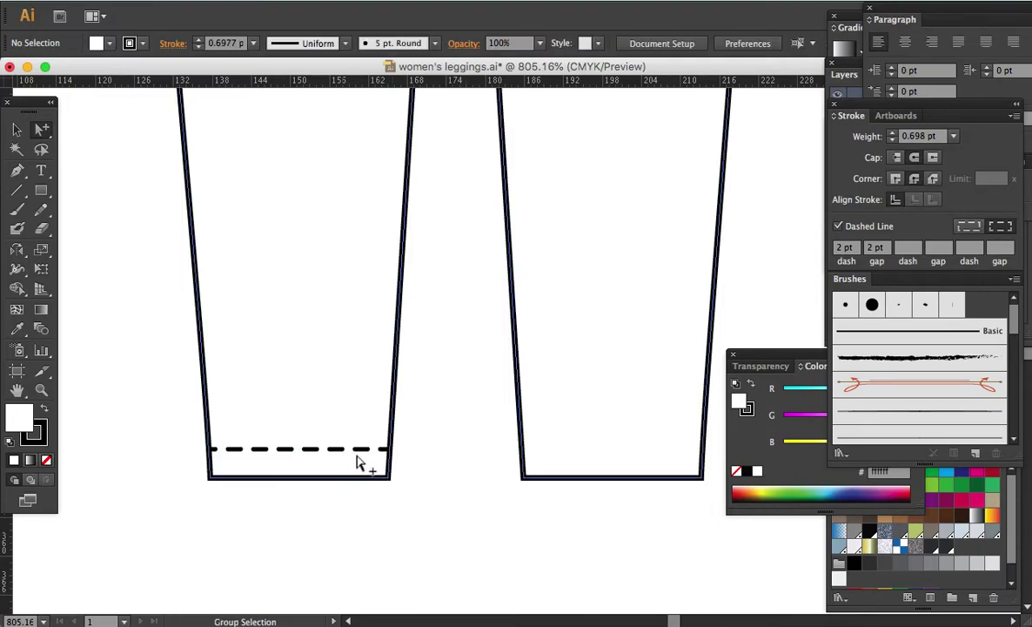
- Alt-drag a copy of the dashed hem stitch line onto the right leg's hem
drag(537, 467, 444, 442)
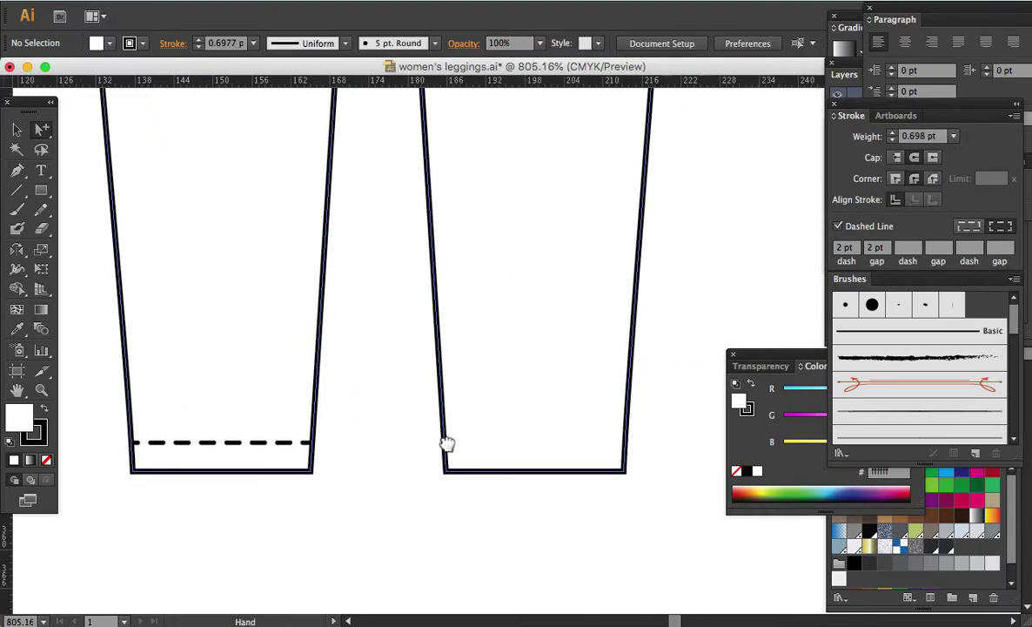
alt+click(238, 445)
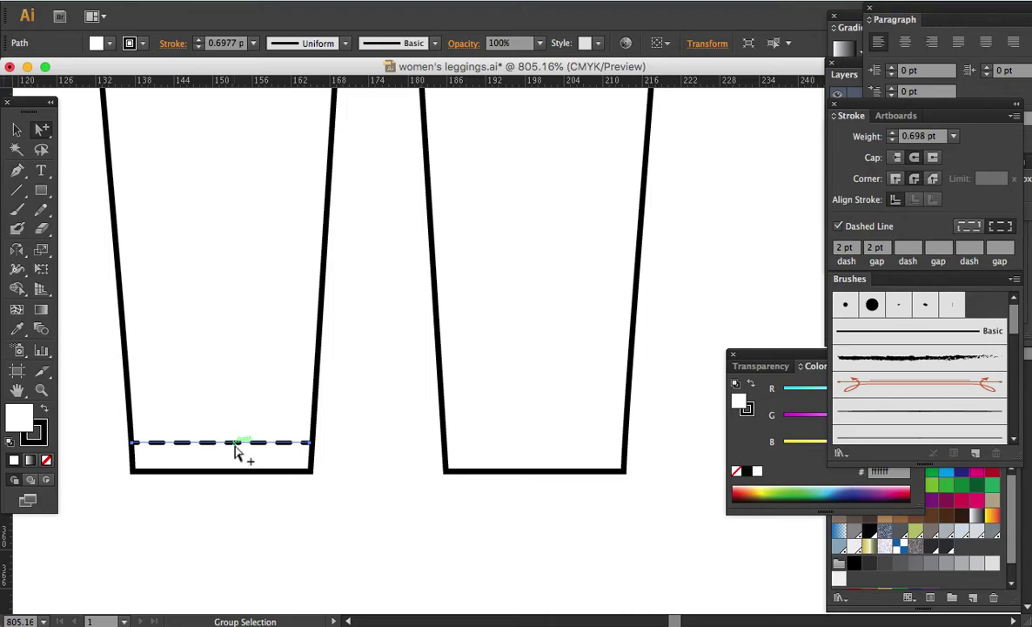
drag(239, 443, 553, 450)
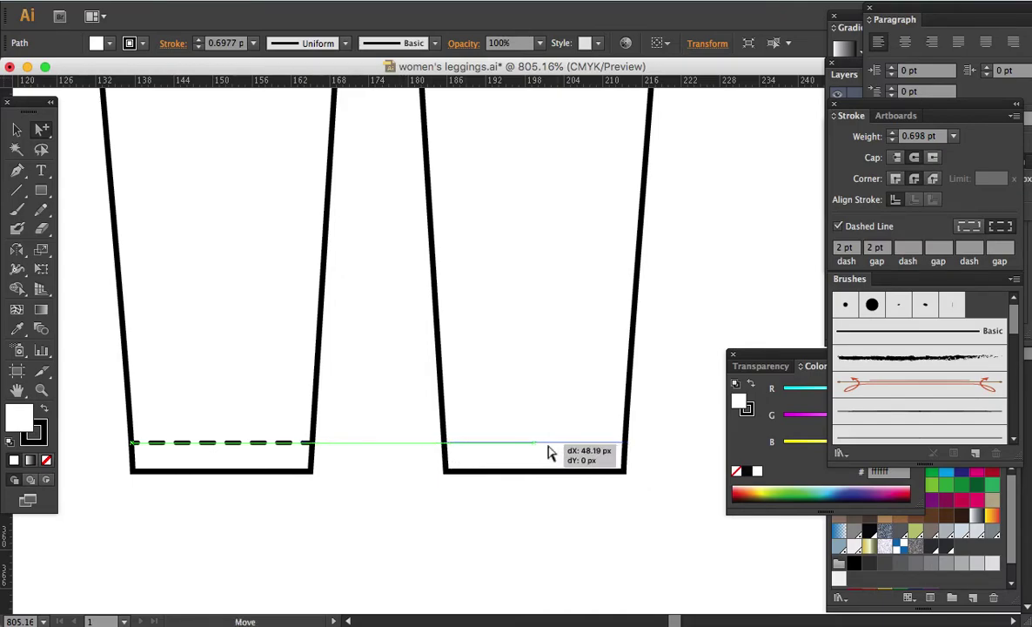
drag(553, 451, 552, 451)
click(585, 527)
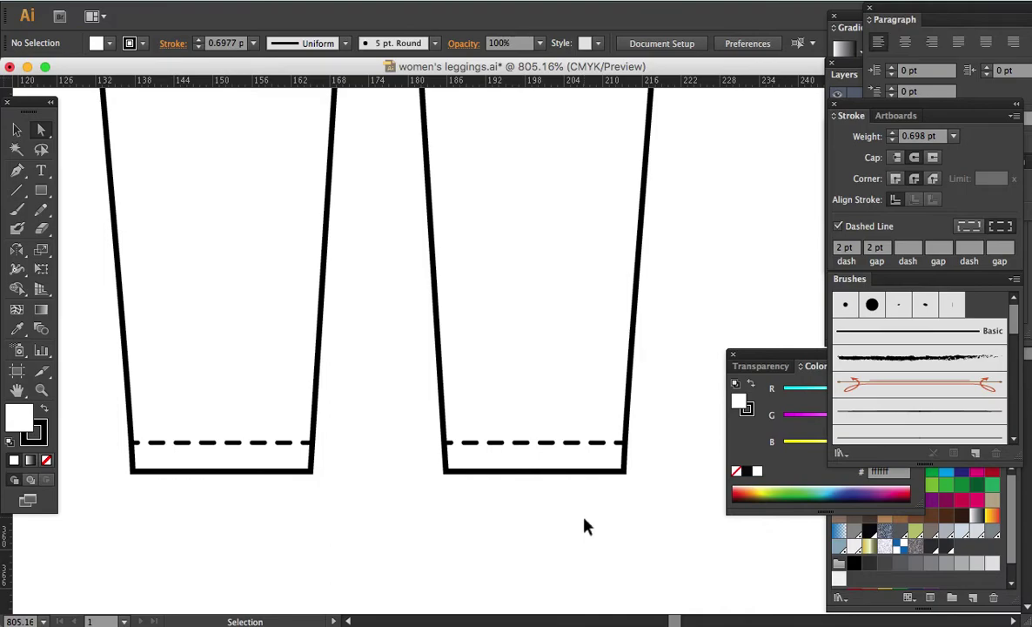
key(ctrl+0)
- Apply the grey heather pattern swatch to the leggings body and the waistband rectangle
key(z)
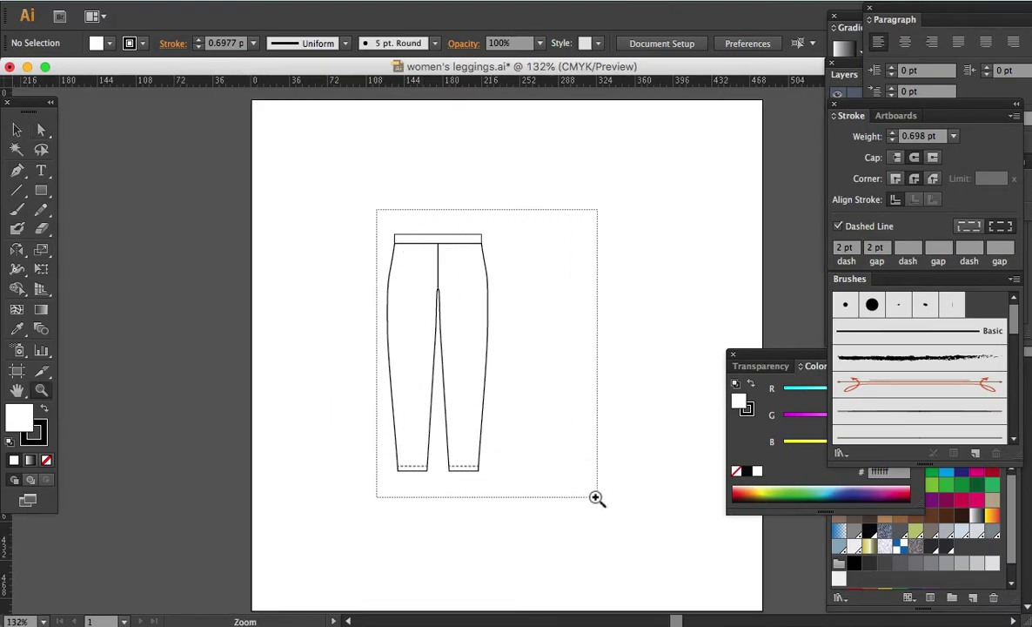
drag(380, 215, 597, 495)
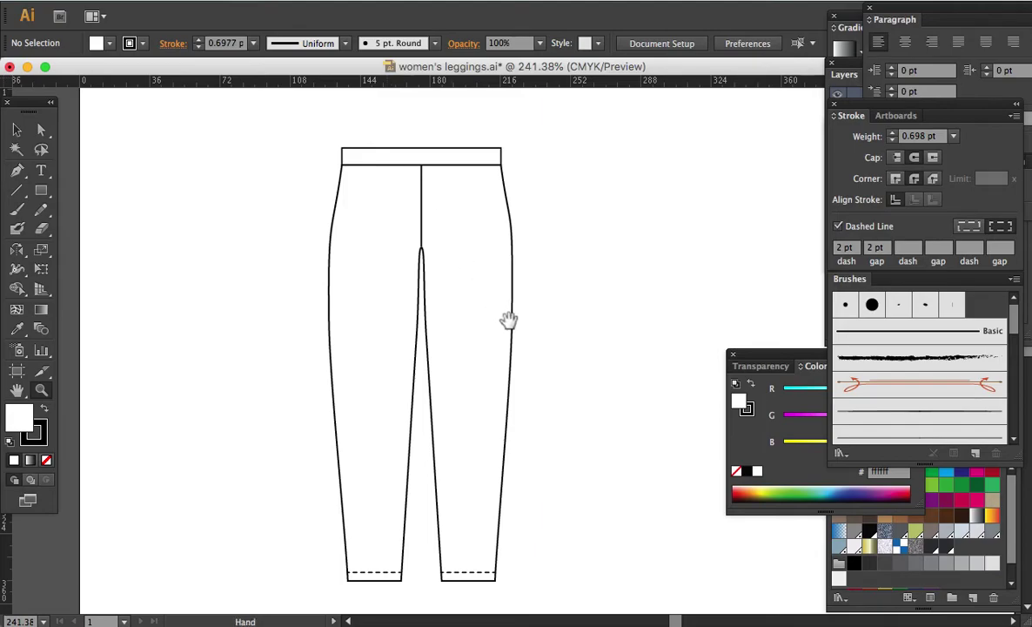
drag(507, 322, 461, 316)
key(a)
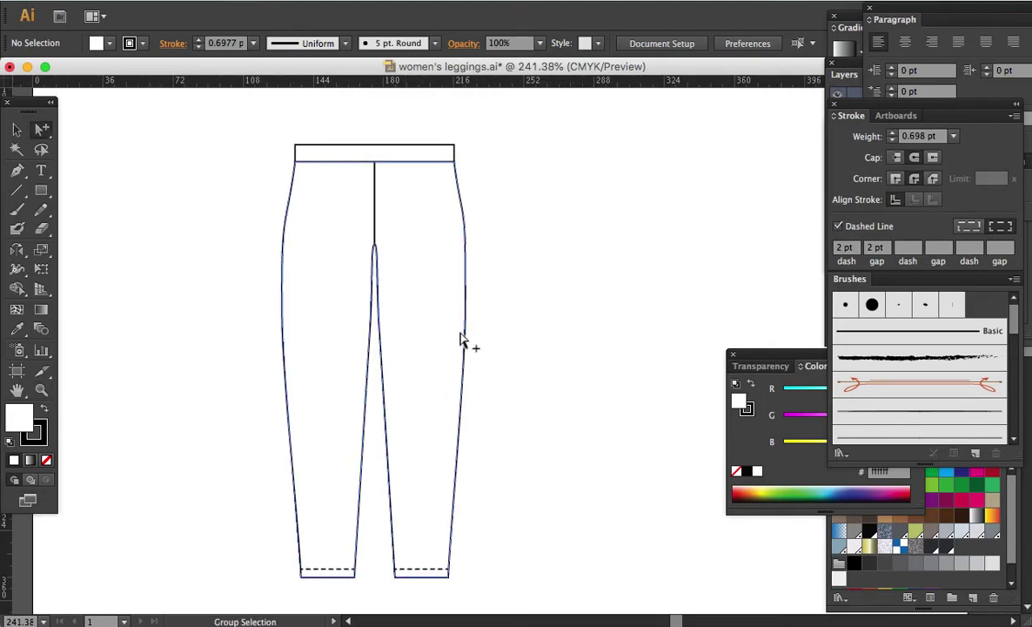
click(464, 339)
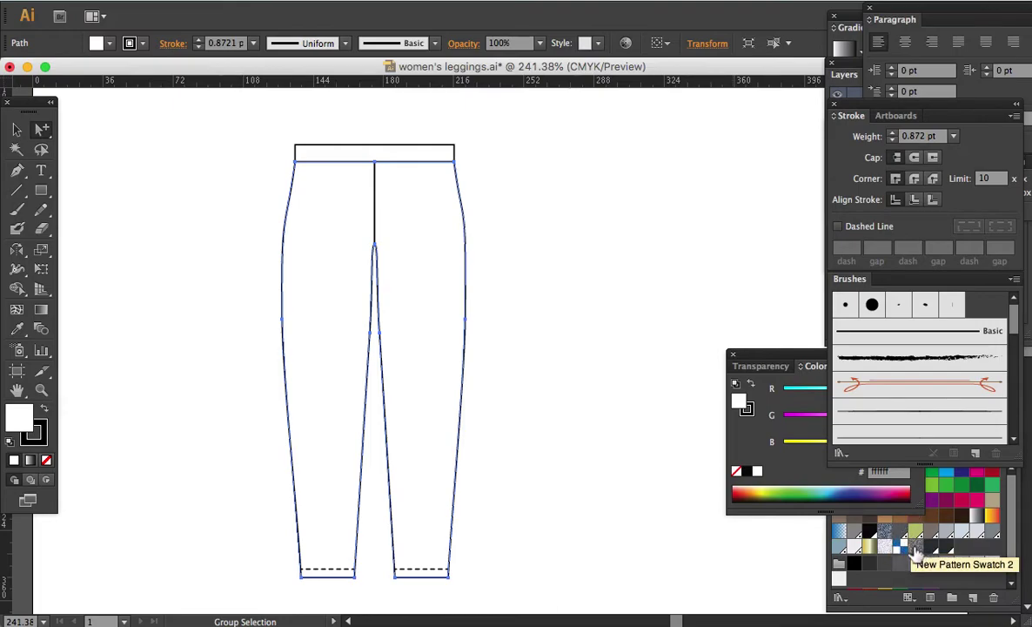
click(916, 552)
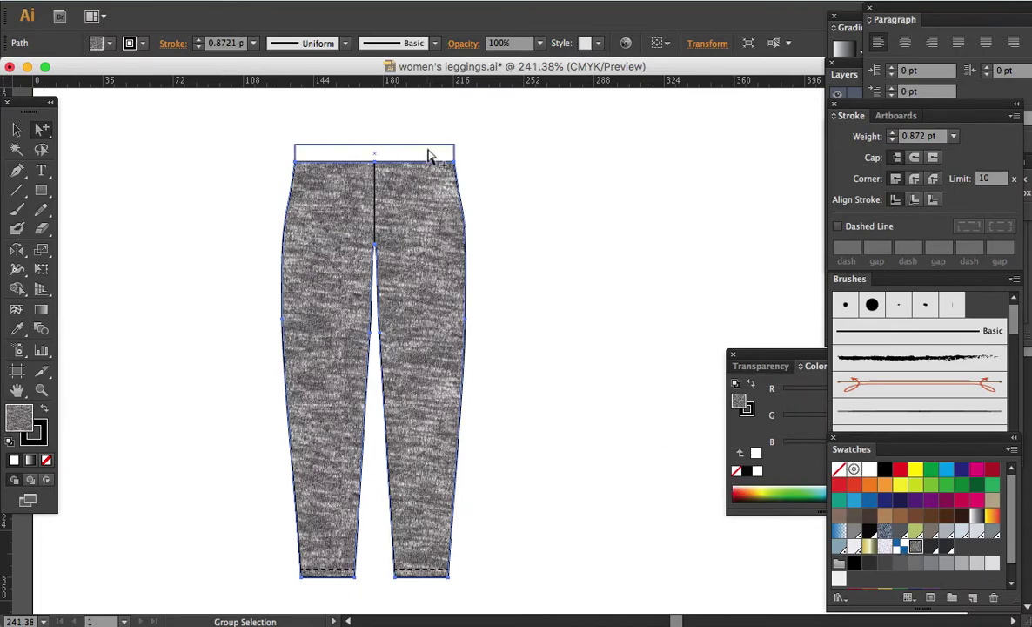
click(426, 155)
click(915, 547)
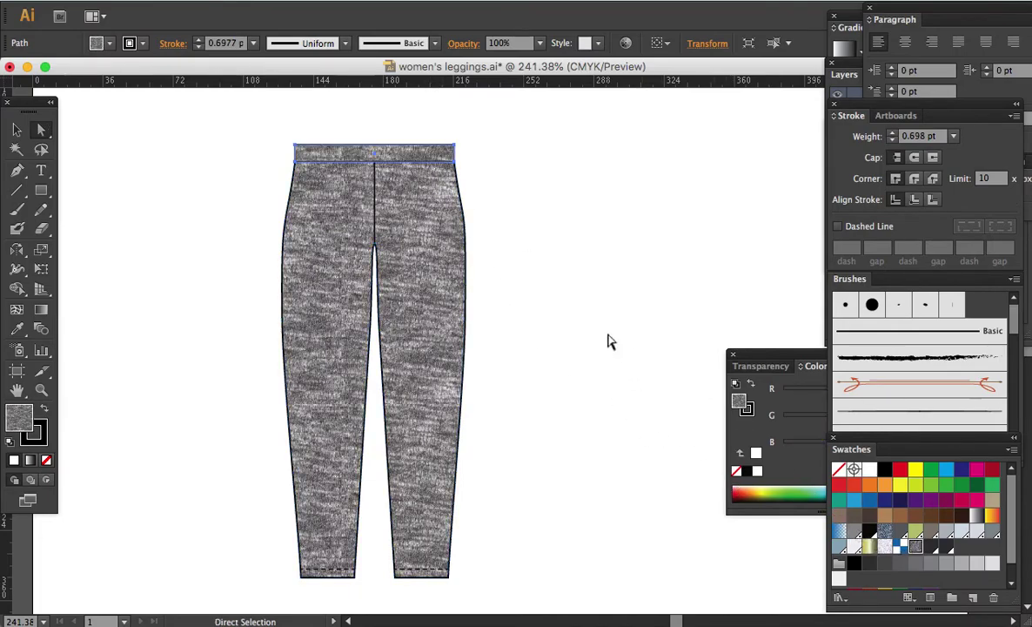
click(605, 348)
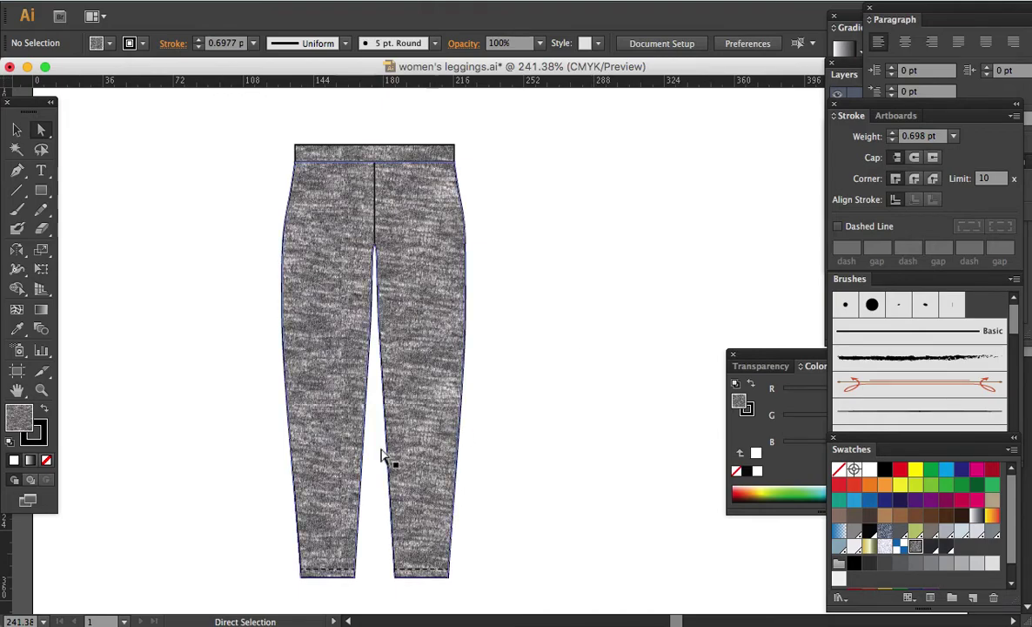
click(293, 459)
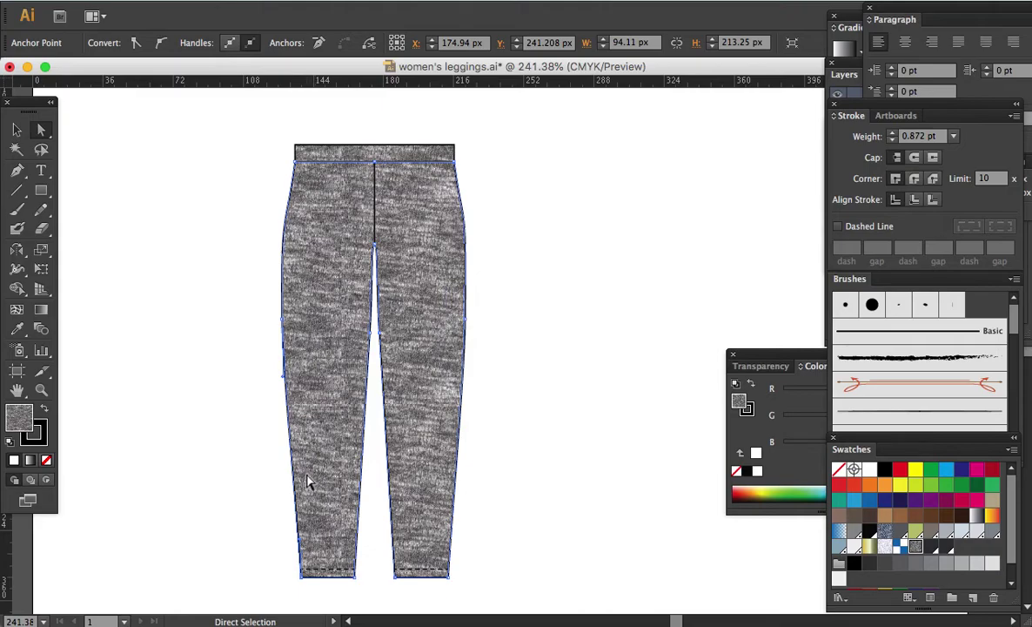
- Add an anchor point on the left leg's outer edge and nudge it outward
key(plus)
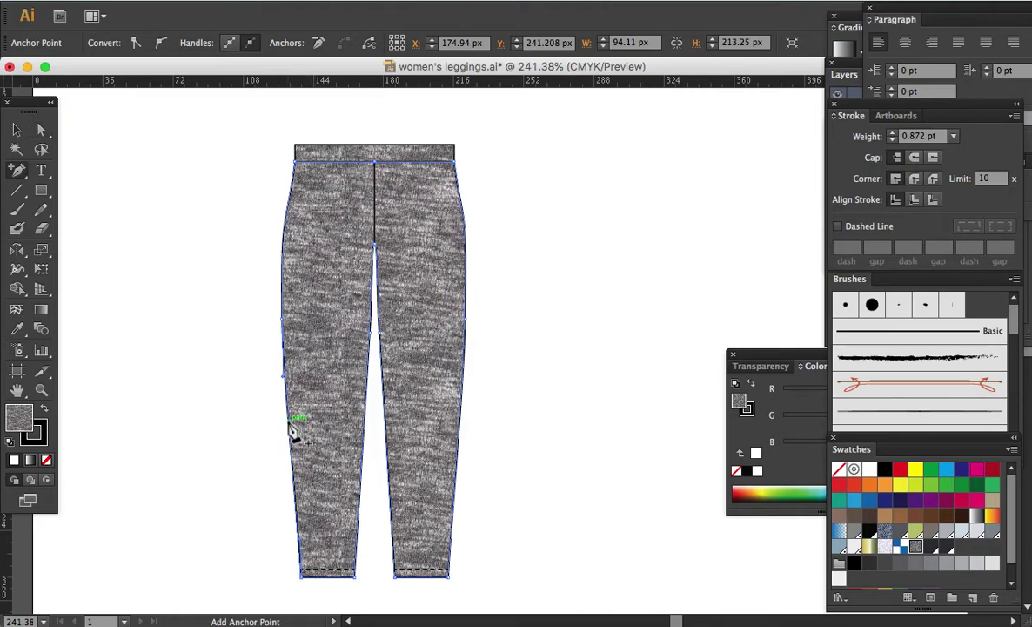
click(290, 423)
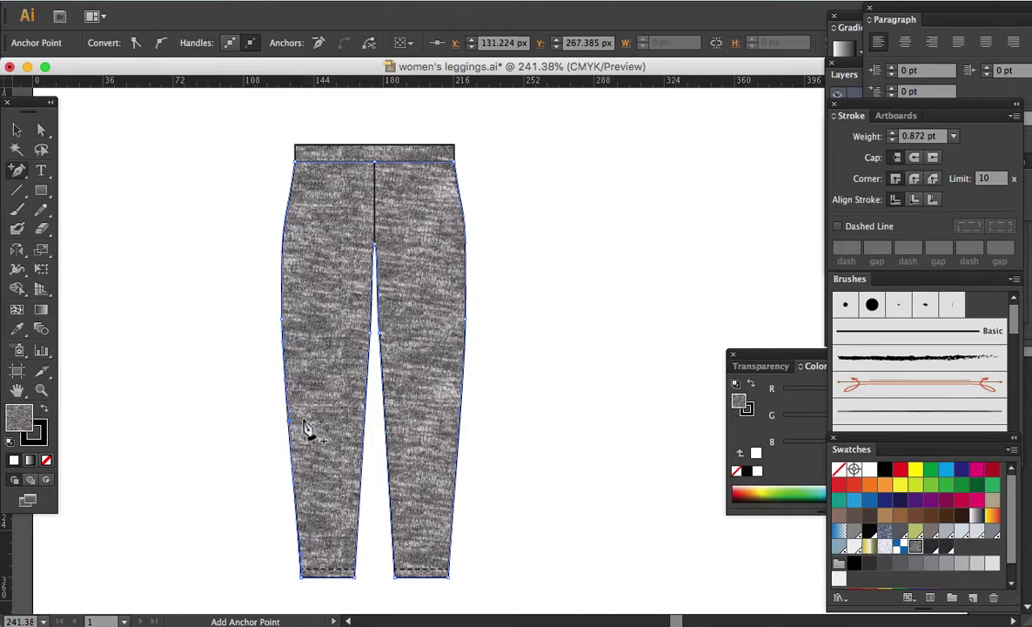
key(a)
drag(275, 414, 309, 448)
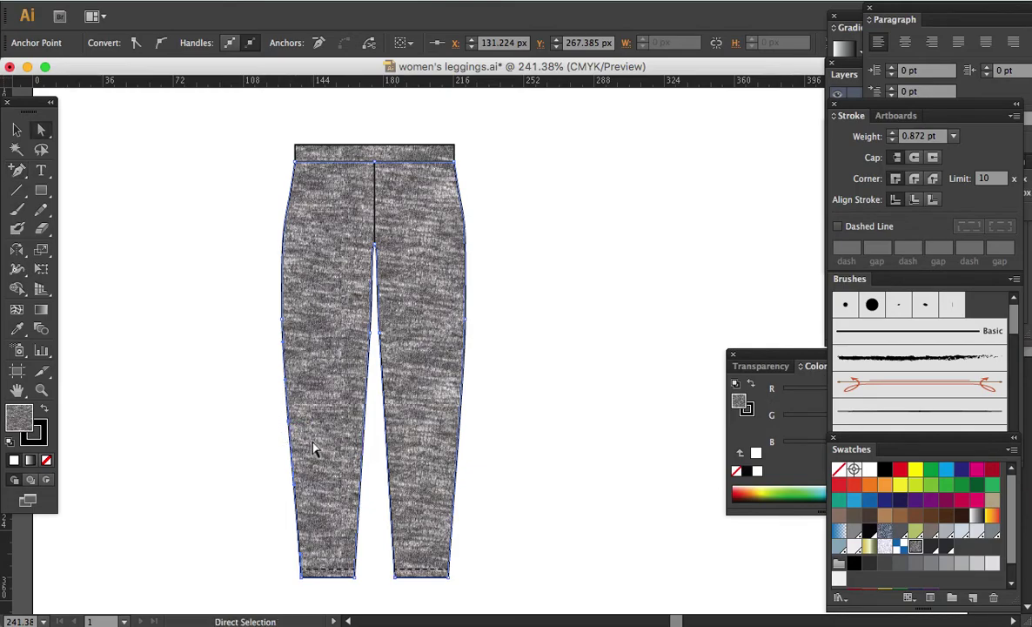
key(Right)
key(Right)
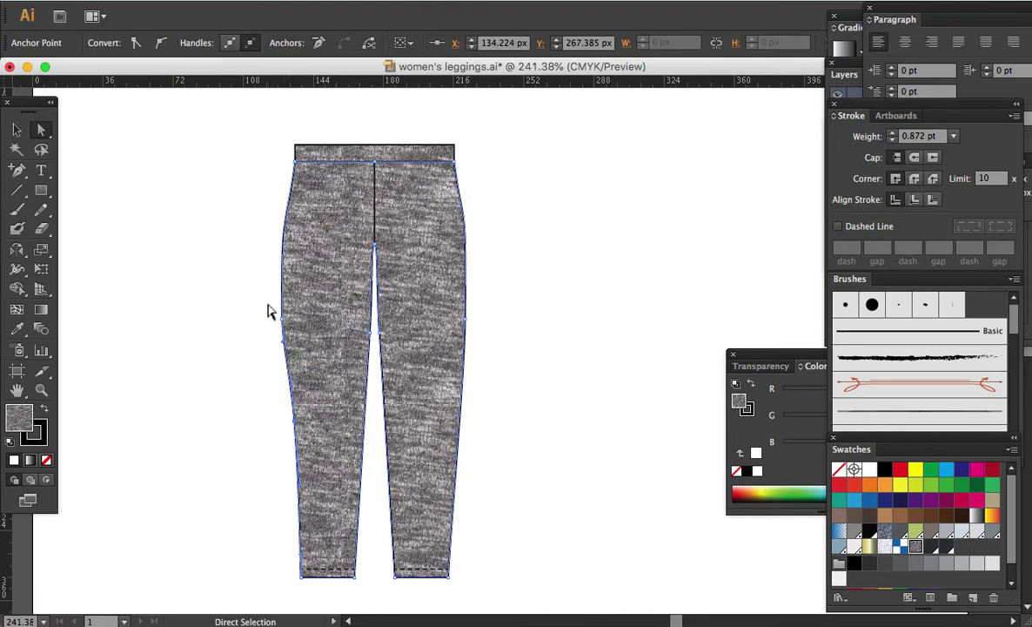
mouse_move(270, 299)
mouse_down()
mouse_move(295, 368)
mouse_move(292, 310)
mouse_up()
key(ctrl+z)
key(ctrl+z)
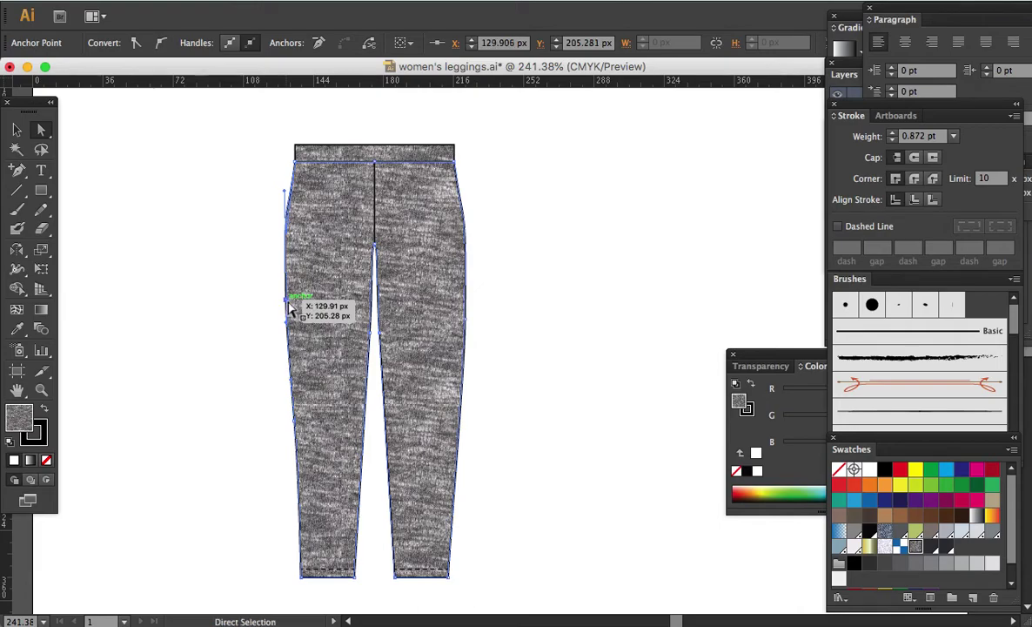
click(491, 343)
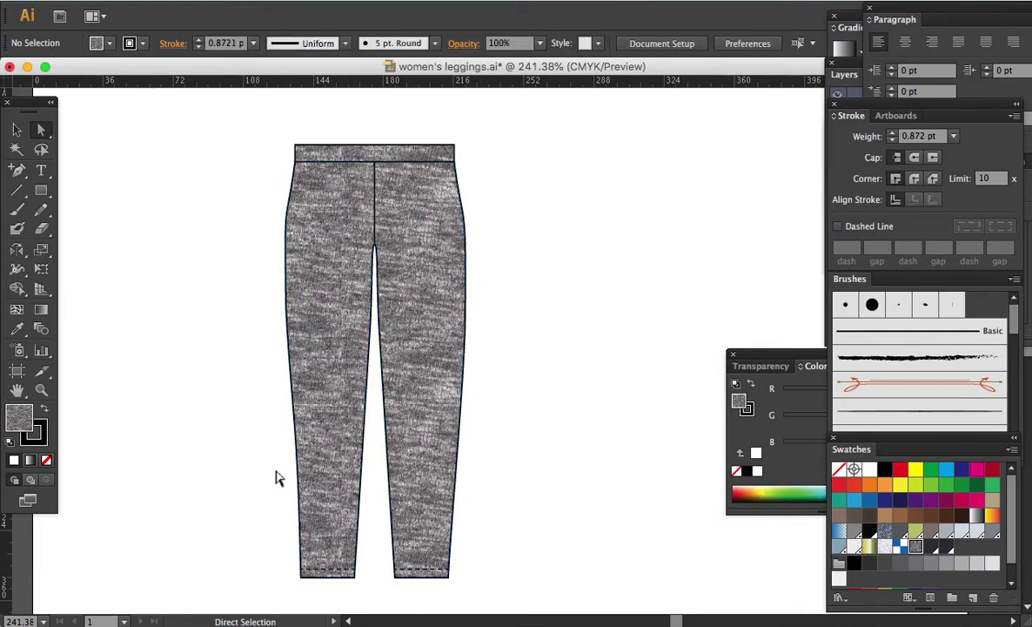
drag(270, 462, 306, 573)
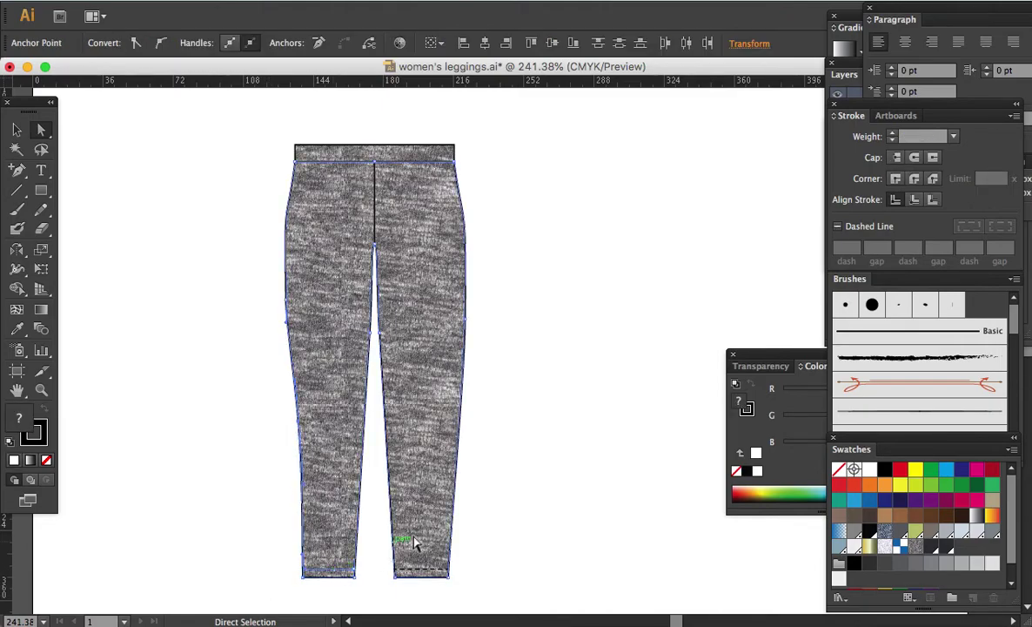
- Add an anchor point on the right leg's outer edge and raise it toward the hip
drag(502, 520, 442, 381)
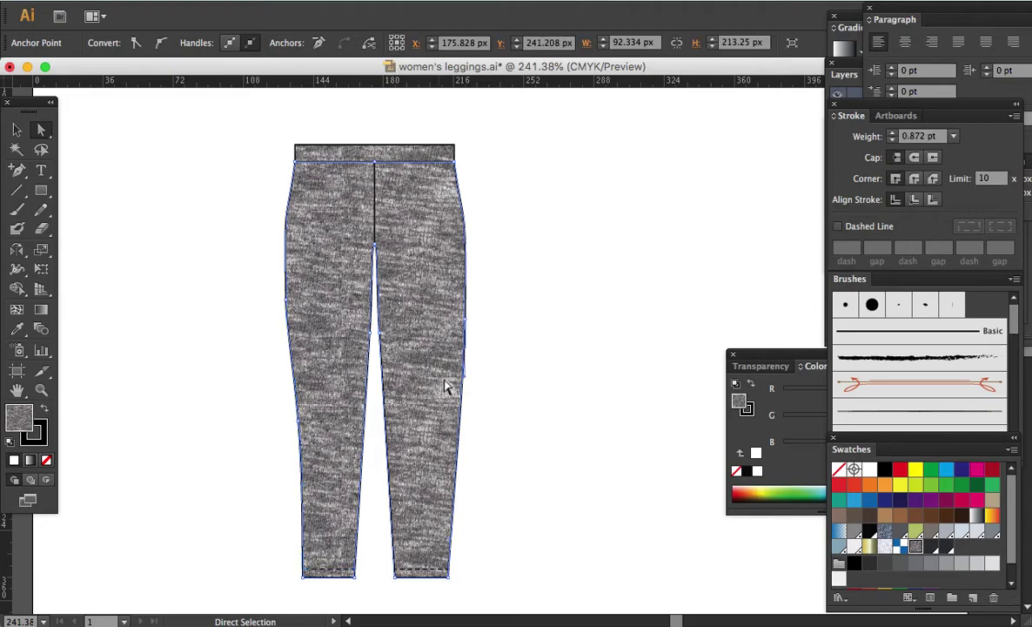
key(plus)
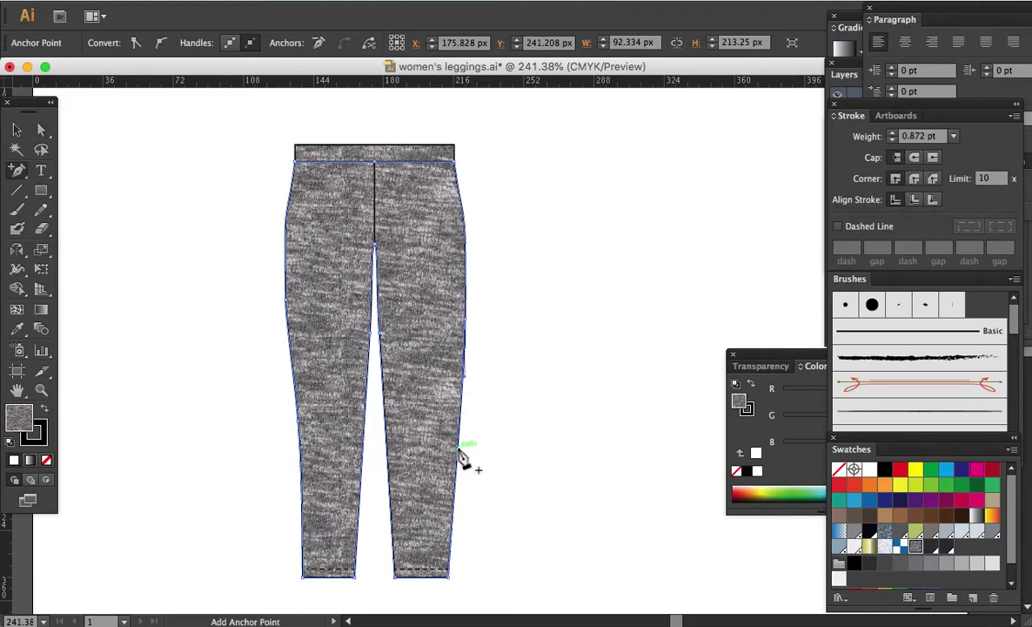
click(458, 451)
key(a)
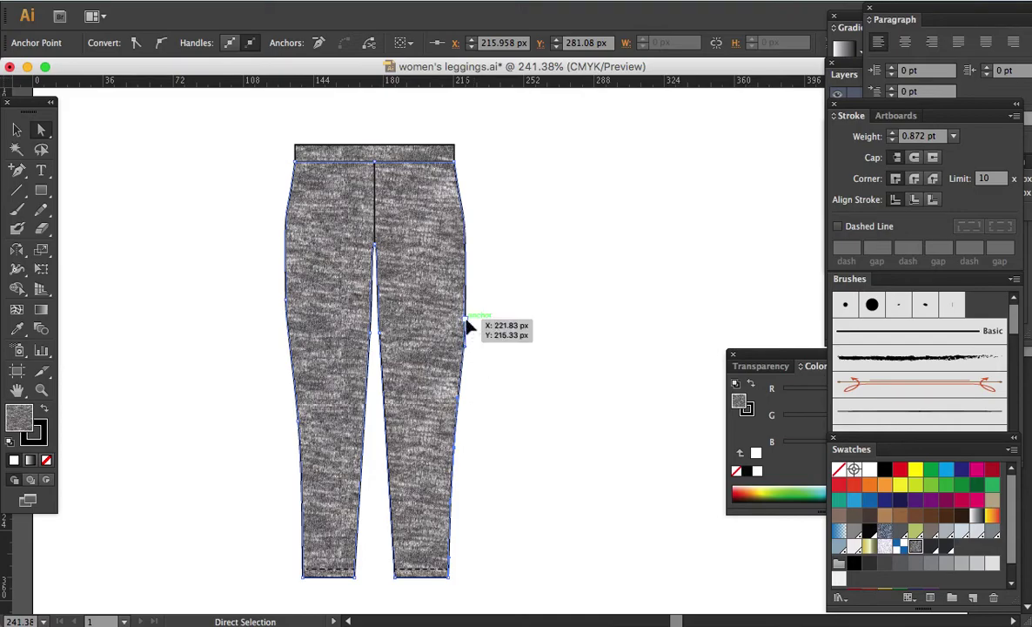
drag(466, 325, 467, 304)
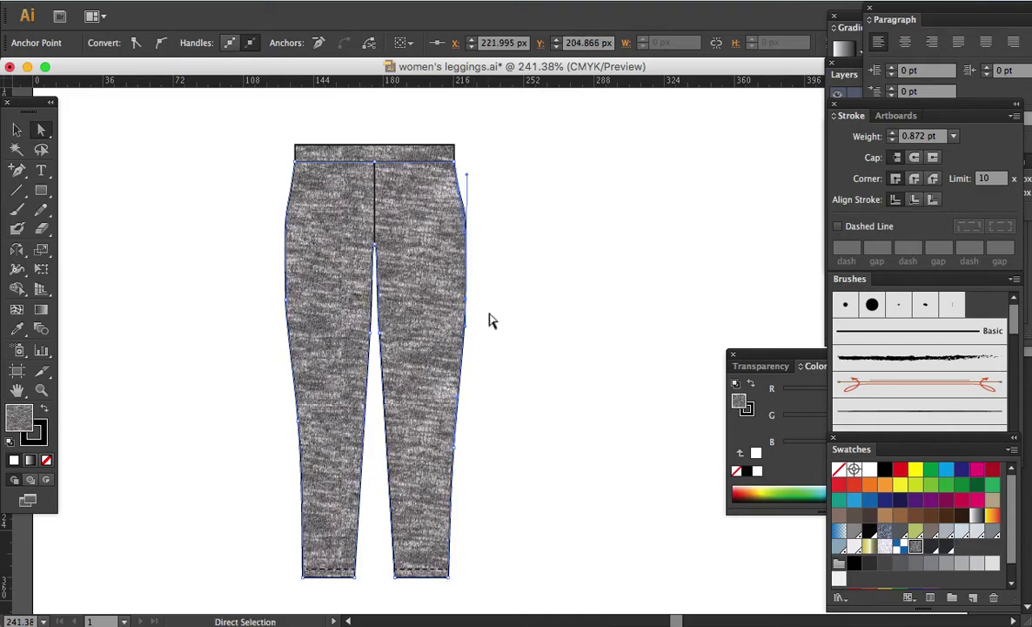
key(Up)
mouse_move(481, 592)
mouse_down()
mouse_move(426, 502)
mouse_move(432, 446)
mouse_up()
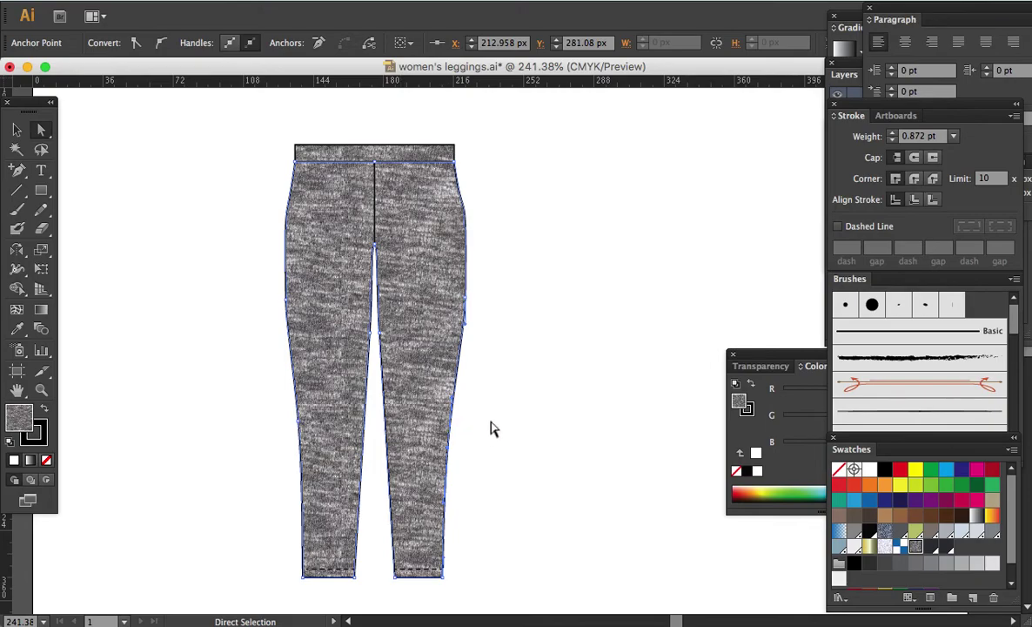
mouse_move(282, 405)
mouse_down()
mouse_move(338, 558)
mouse_move(333, 548)
mouse_up()
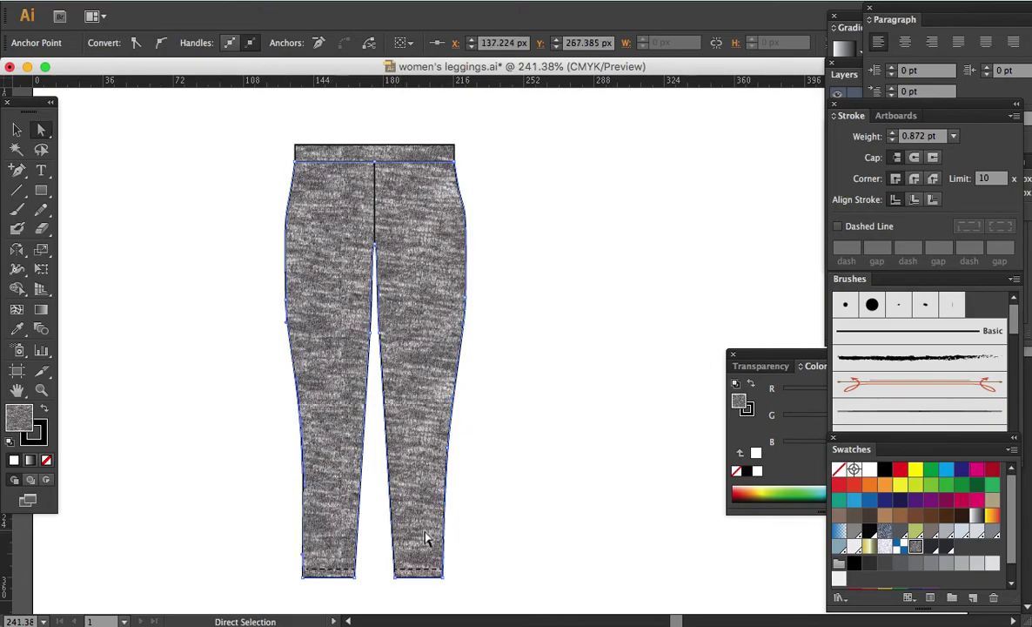
click(499, 473)
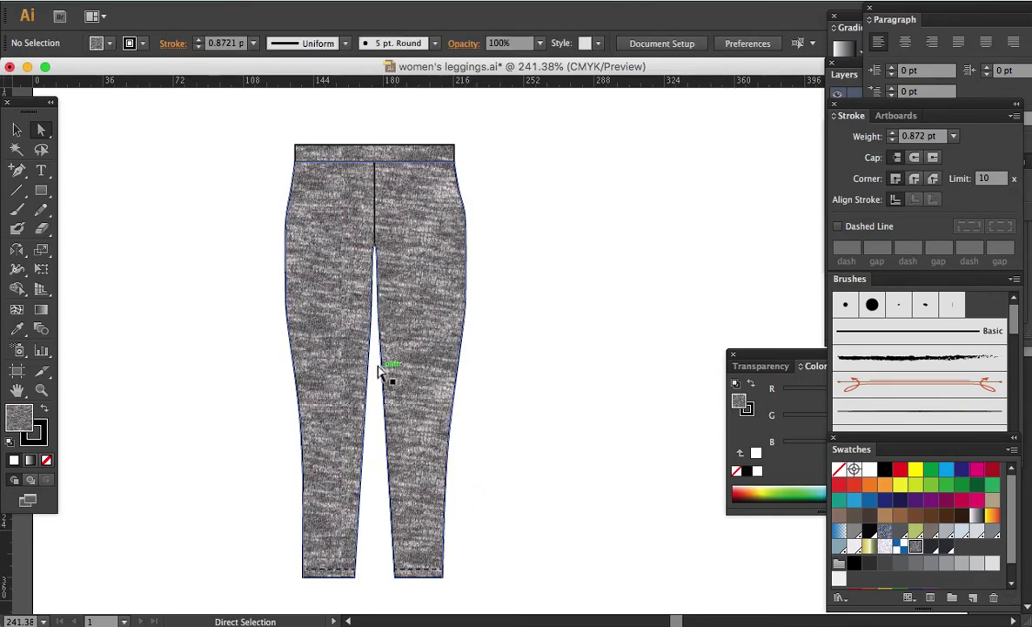
- Reposition the right hip anchor to smooth the hip curve
click(287, 216)
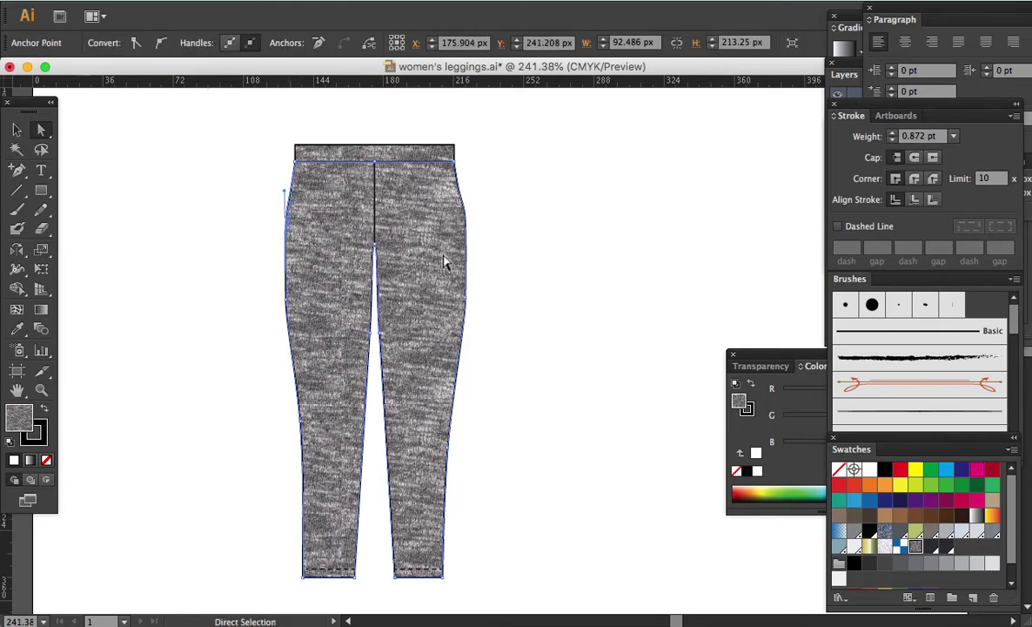
click(560, 477)
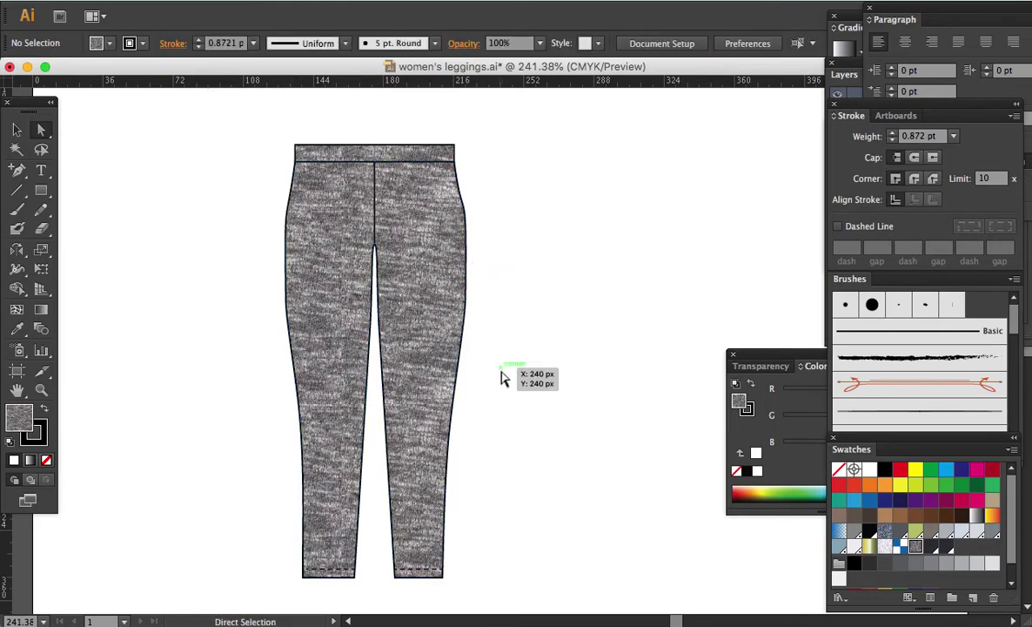
drag(502, 373, 517, 372)
key(ctrl+minus)
drag(569, 375, 497, 370)
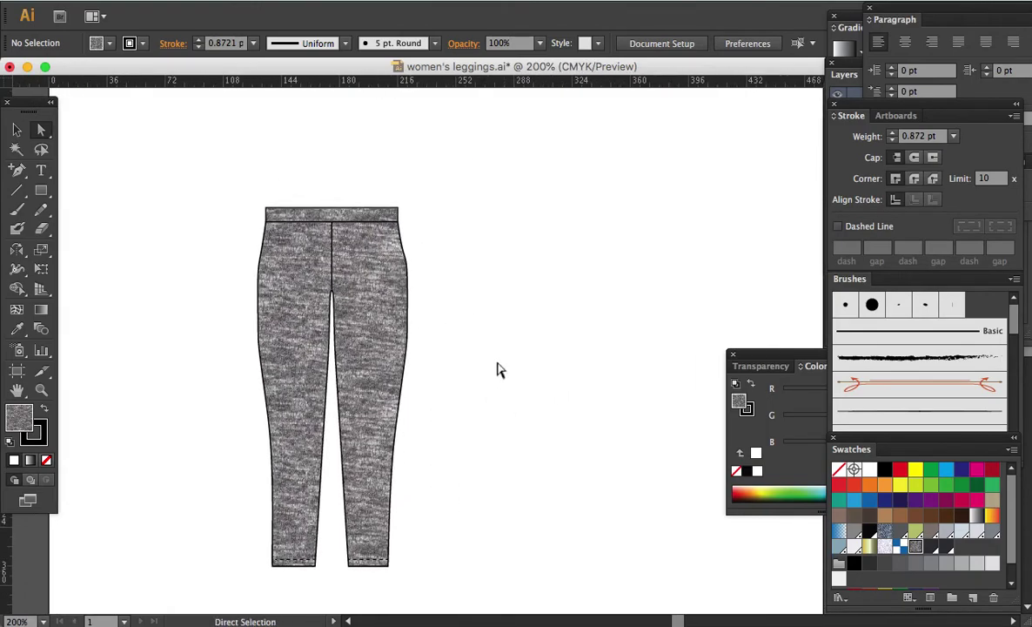
click(412, 273)
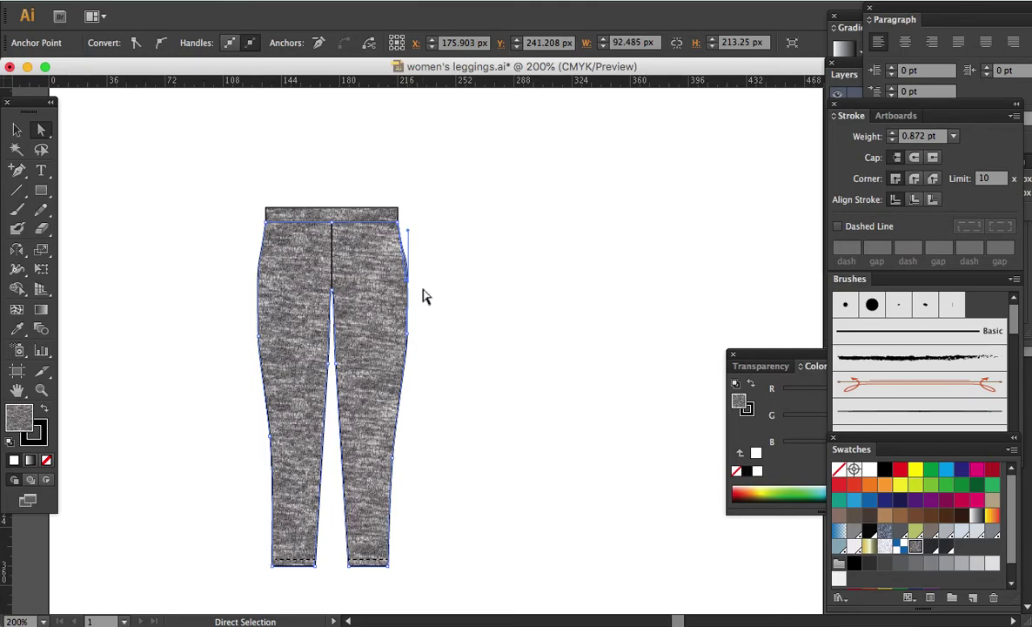
drag(409, 334, 405, 353)
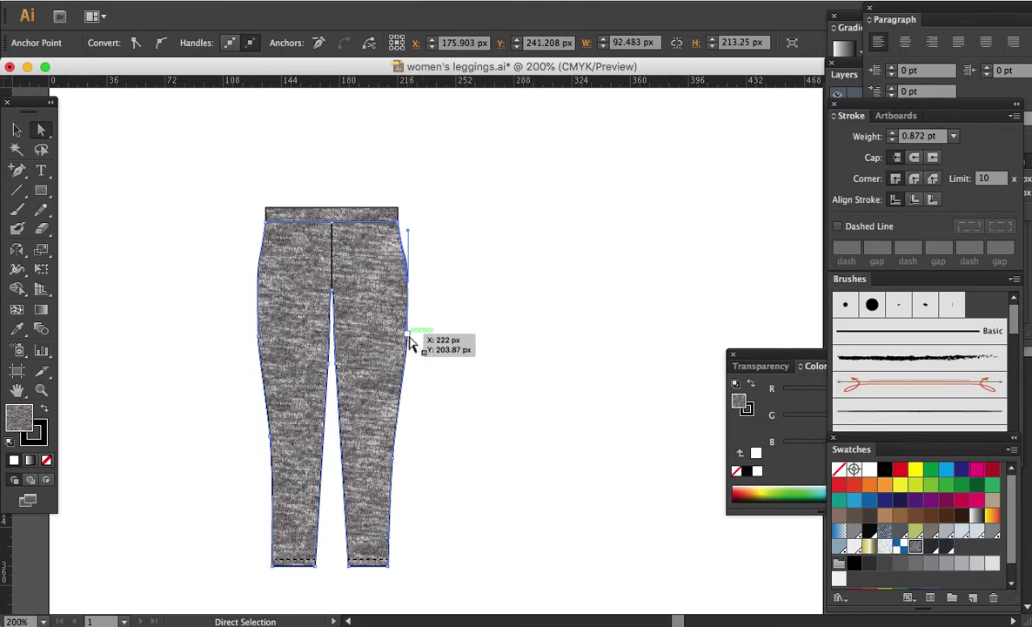
click(477, 364)
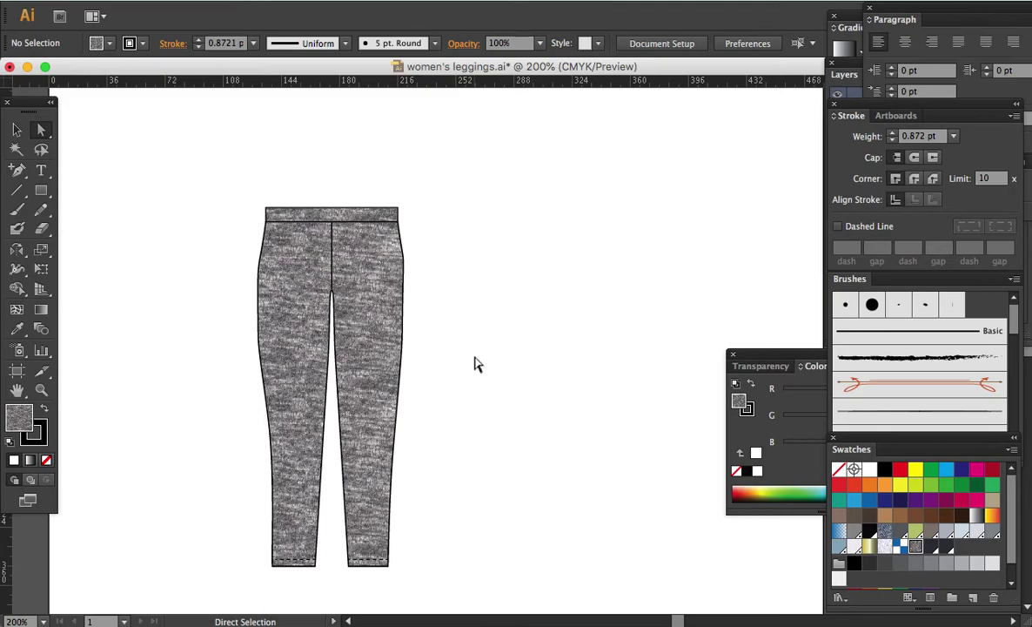
- Delete the extra anchors on both outer edges to straighten the lower side seams
drag(236, 269, 293, 352)
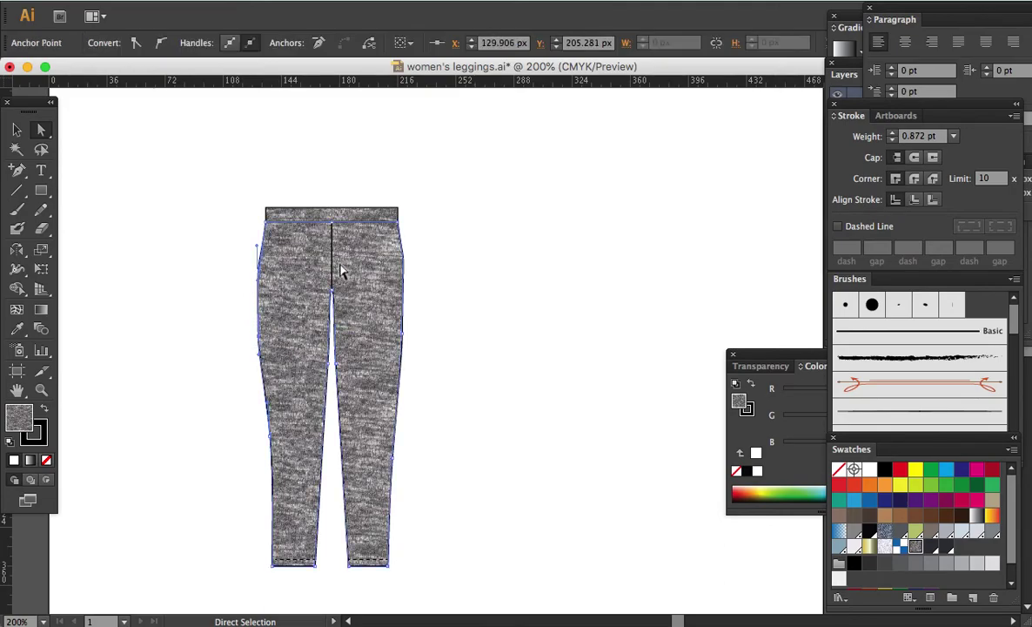
click(319, 43)
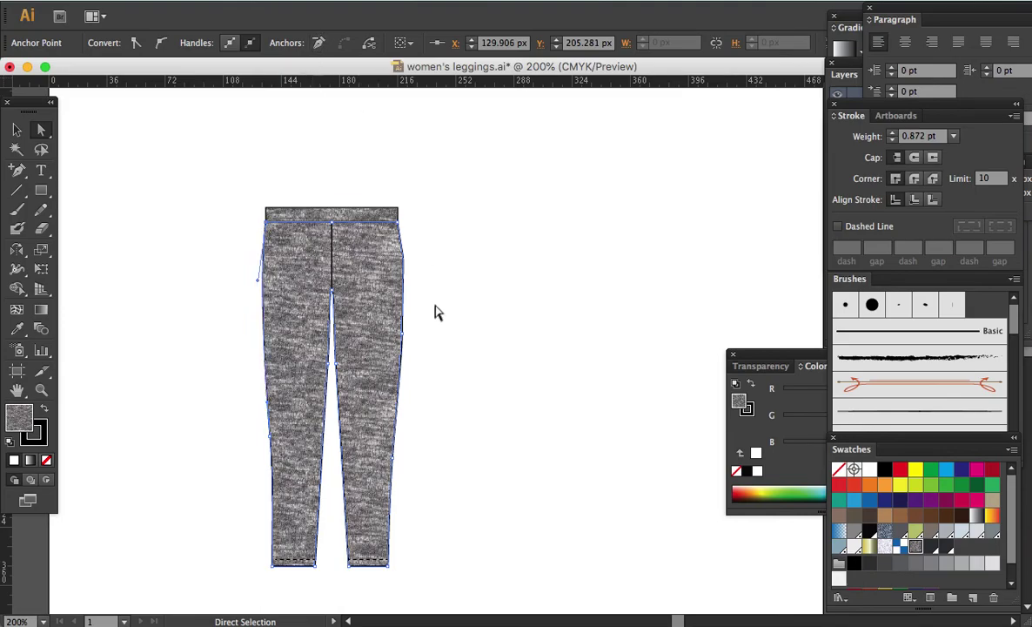
drag(437, 378, 366, 296)
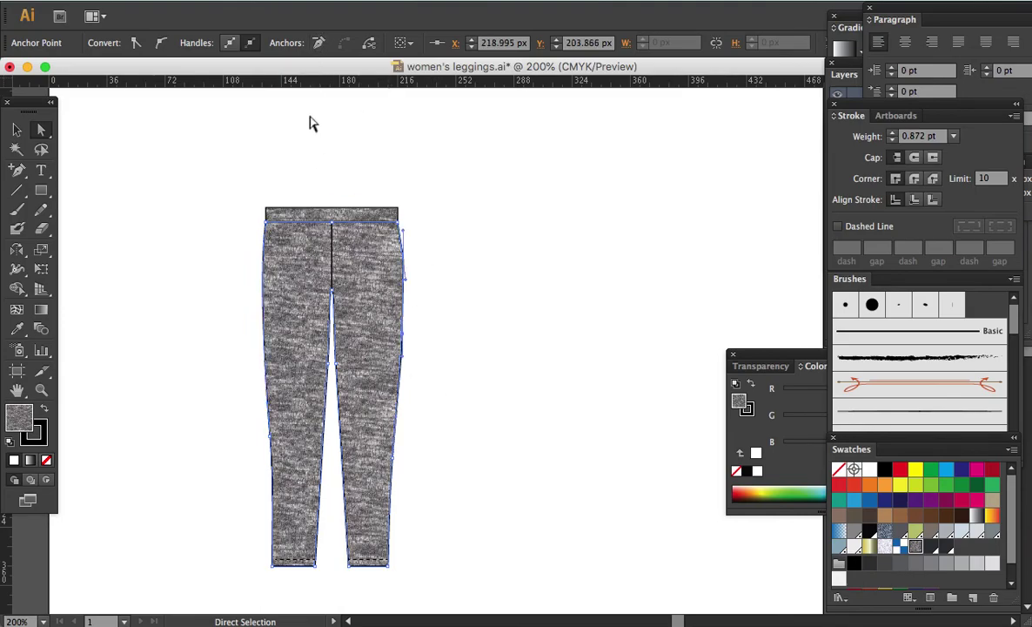
click(317, 43)
click(496, 397)
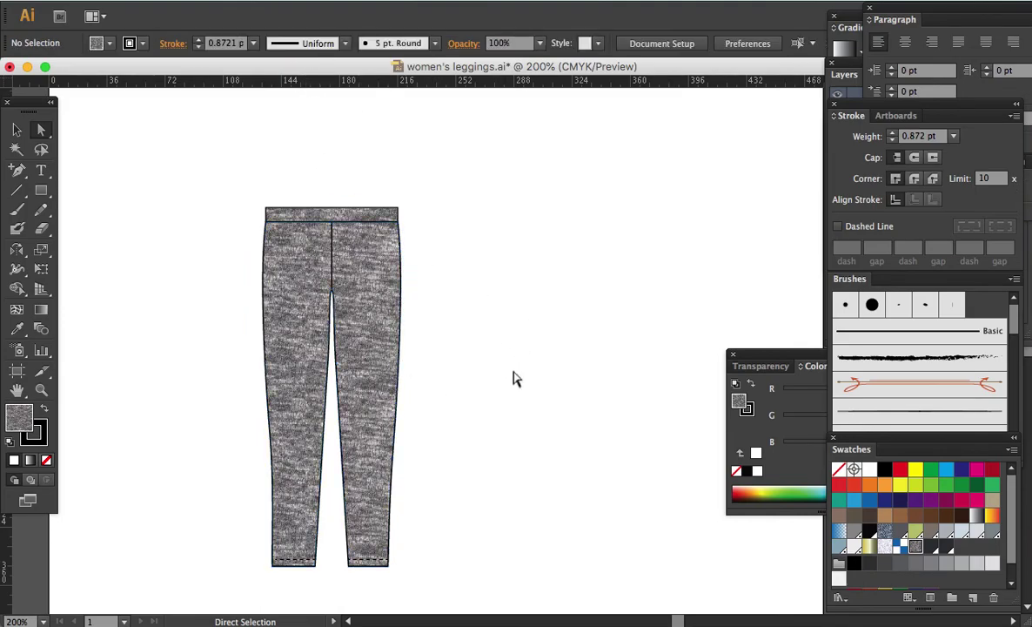
drag(516, 394, 510, 389)
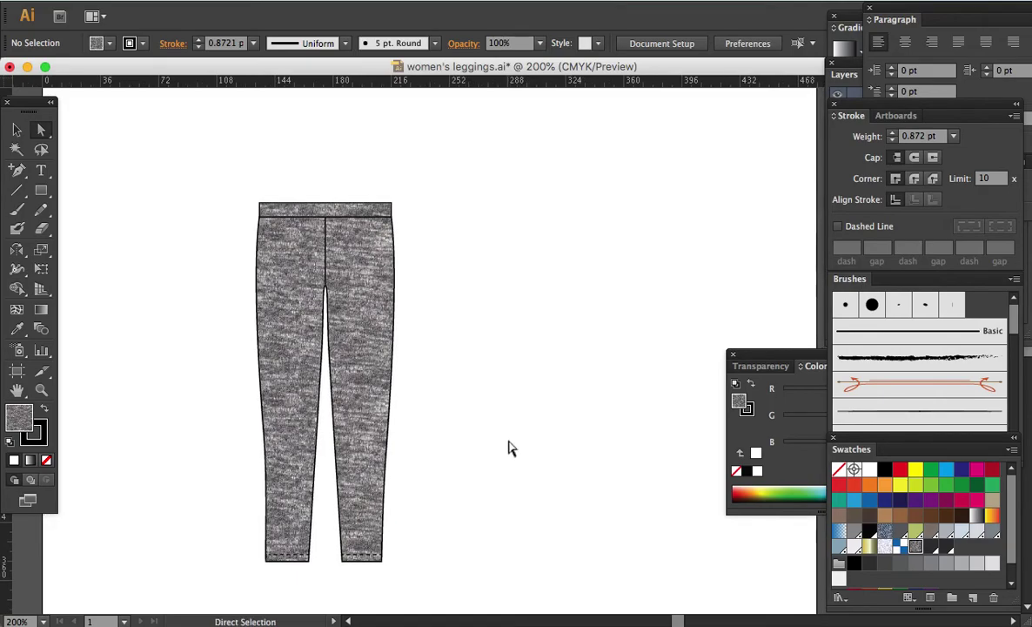
scroll(510, 448, down, 1)
drag(484, 437, 453, 439)
- Place a copy of the leggings with waistband to the right, then shift it further right
key(v)
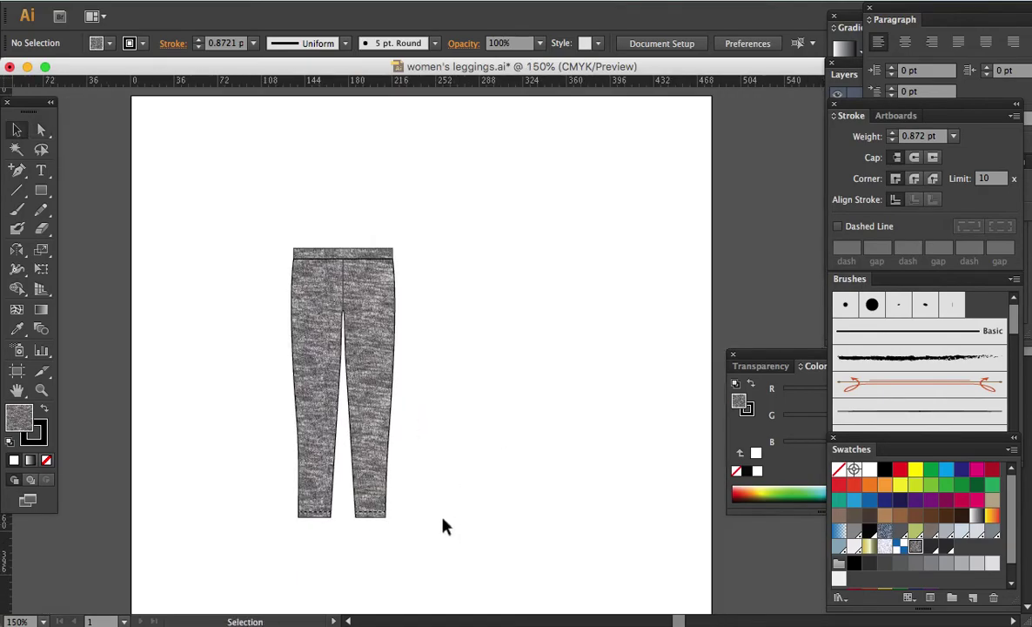
drag(447, 525, 258, 228)
drag(327, 265, 468, 284)
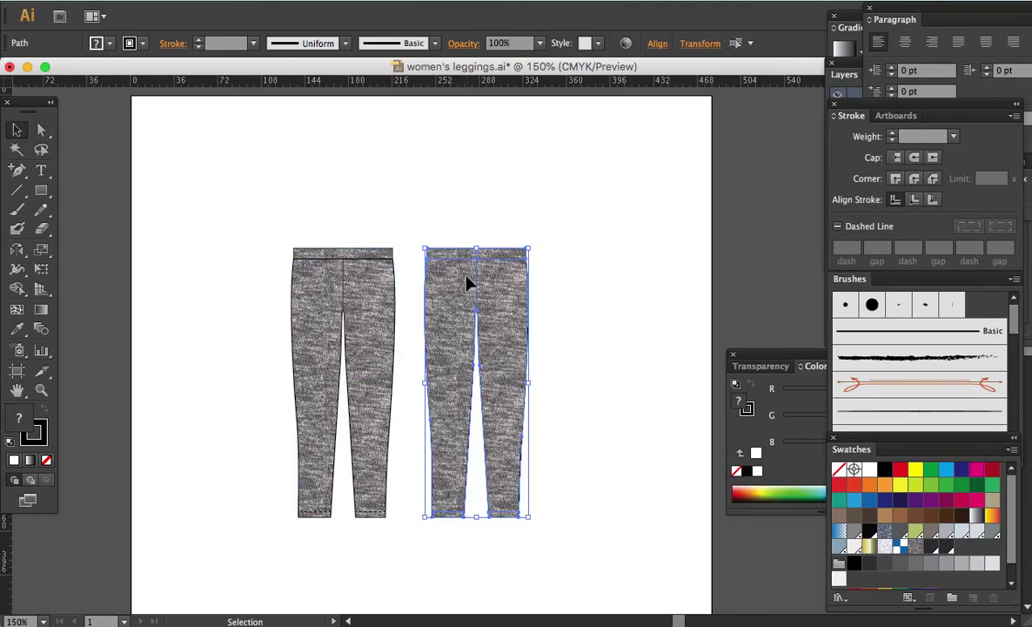
click(560, 297)
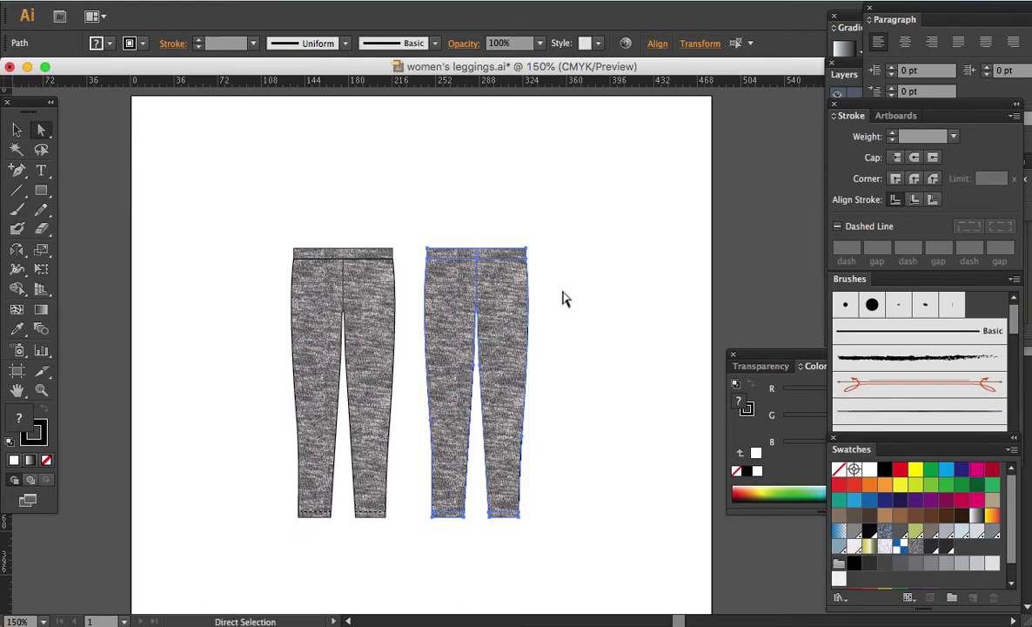
drag(573, 537, 419, 218)
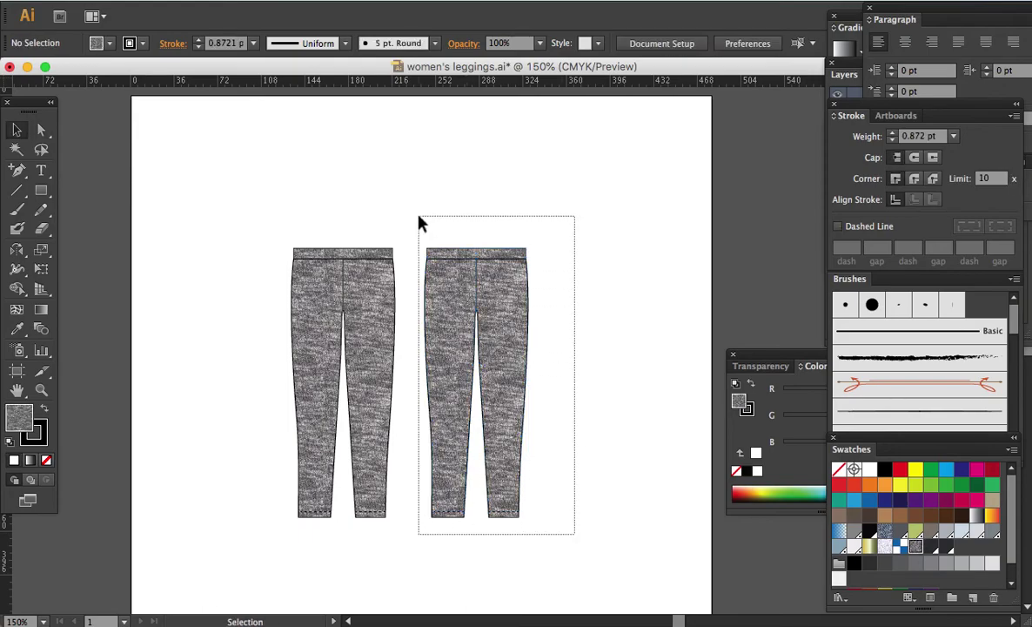
drag(494, 265, 524, 265)
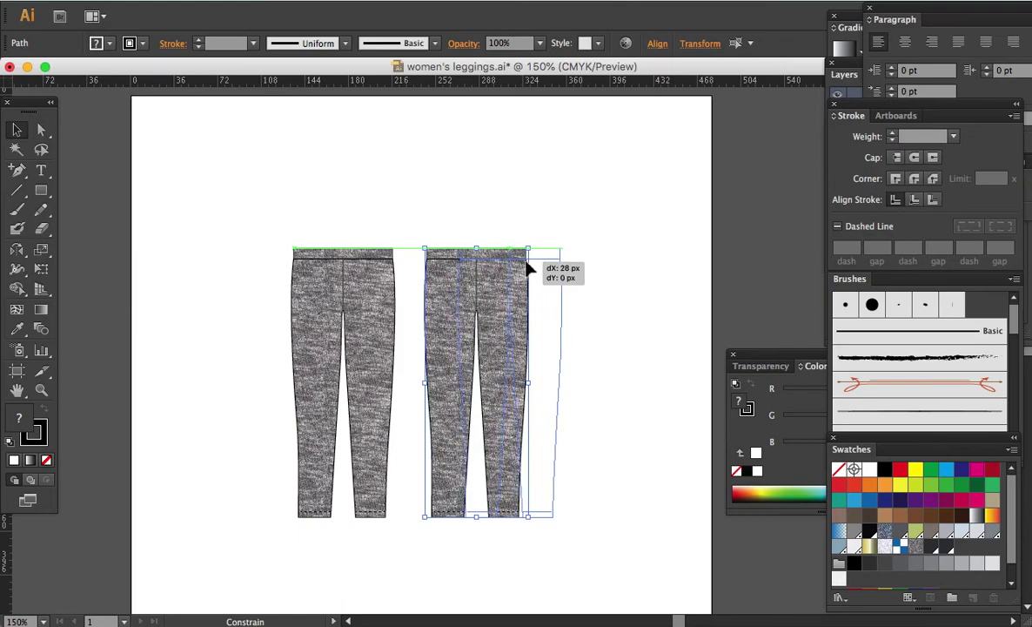
click(624, 292)
key(z)
click(477, 381)
- Draw a curved pocket opening on the front leggings' right hip below the waistband
click(484, 355)
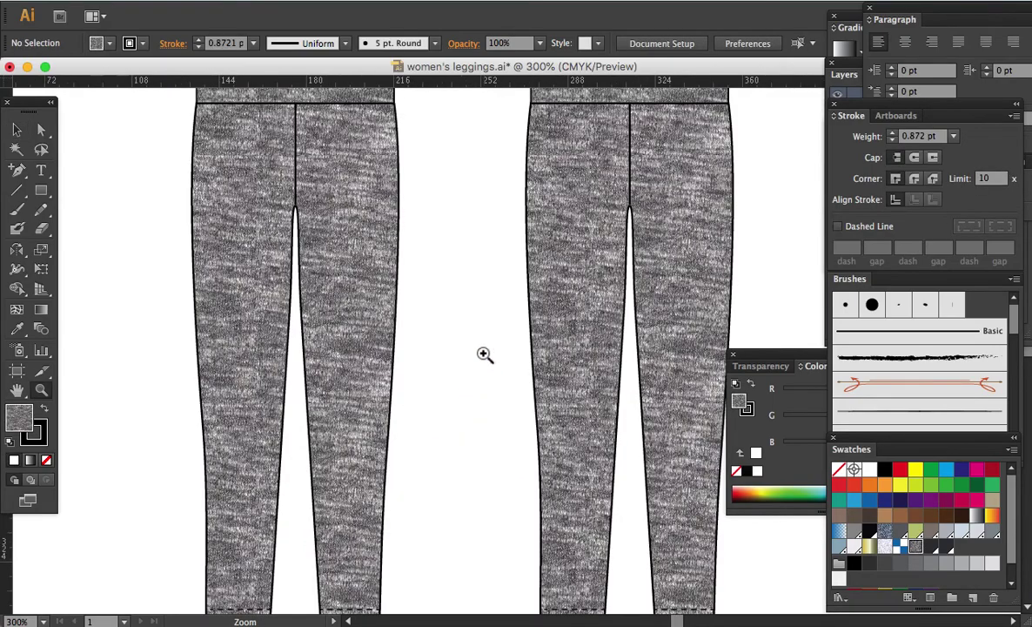
mouse_move(502, 249)
mouse_down()
mouse_move(506, 346)
mouse_move(491, 288)
mouse_up()
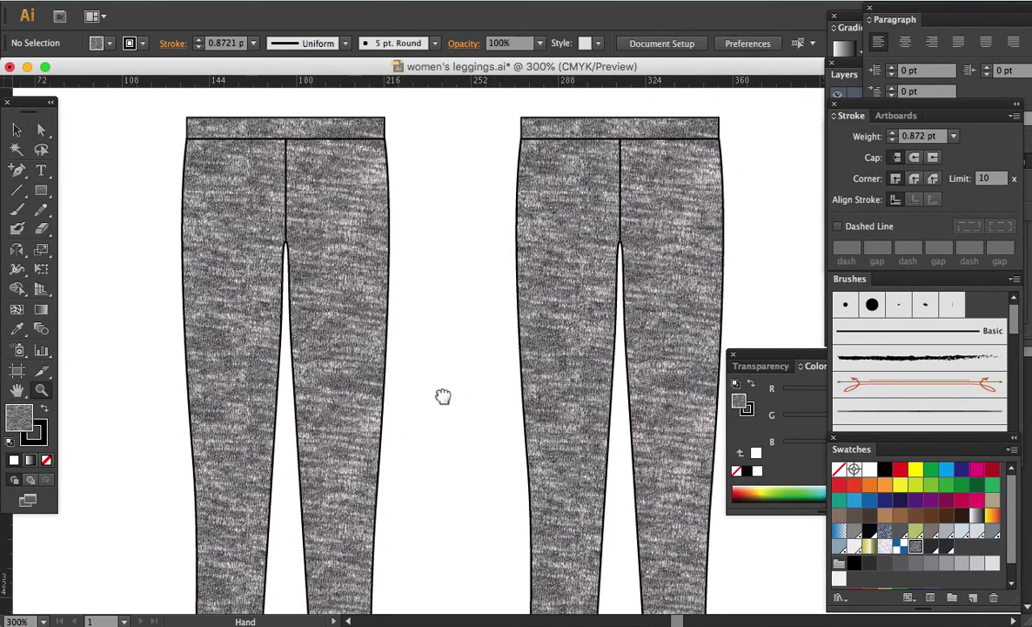
mouse_move(444, 396)
mouse_down()
mouse_move(445, 224)
mouse_move(465, 396)
mouse_up()
drag(454, 260, 488, 334)
key(z)
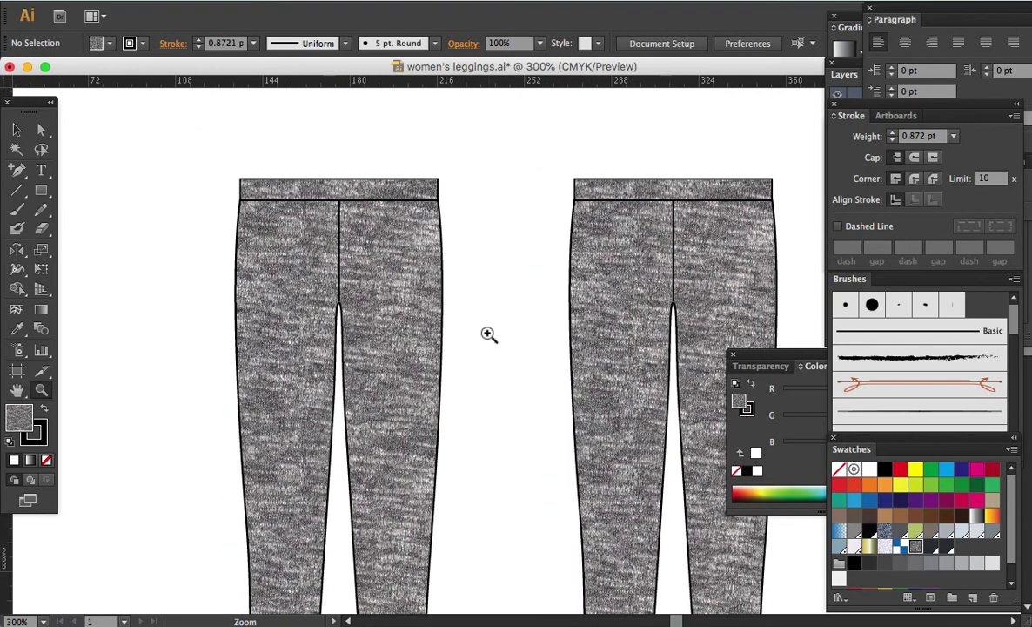
click(442, 306)
key(a)
key(p)
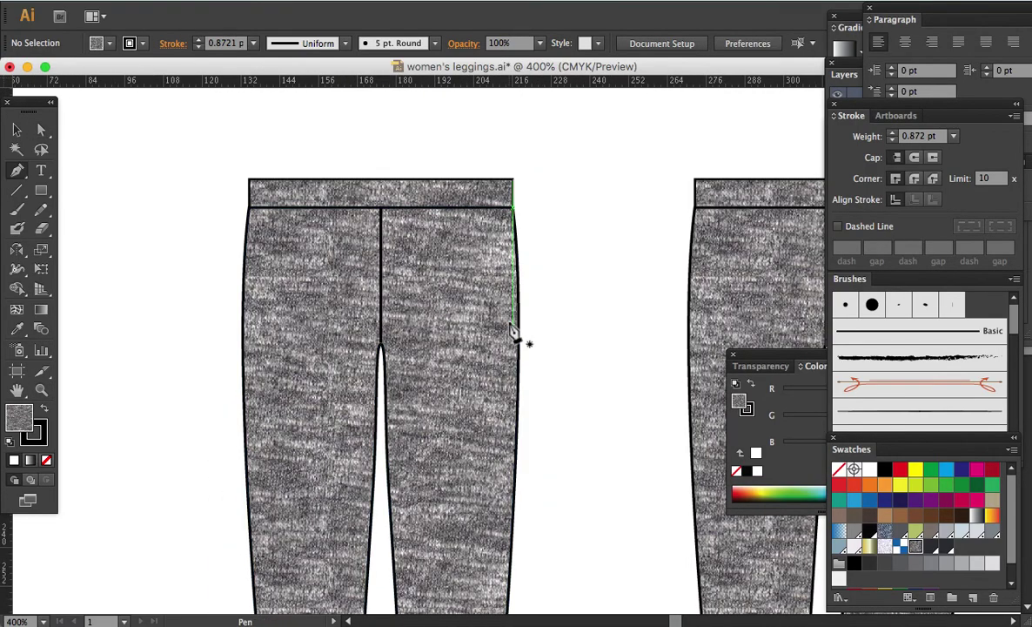
click(479, 208)
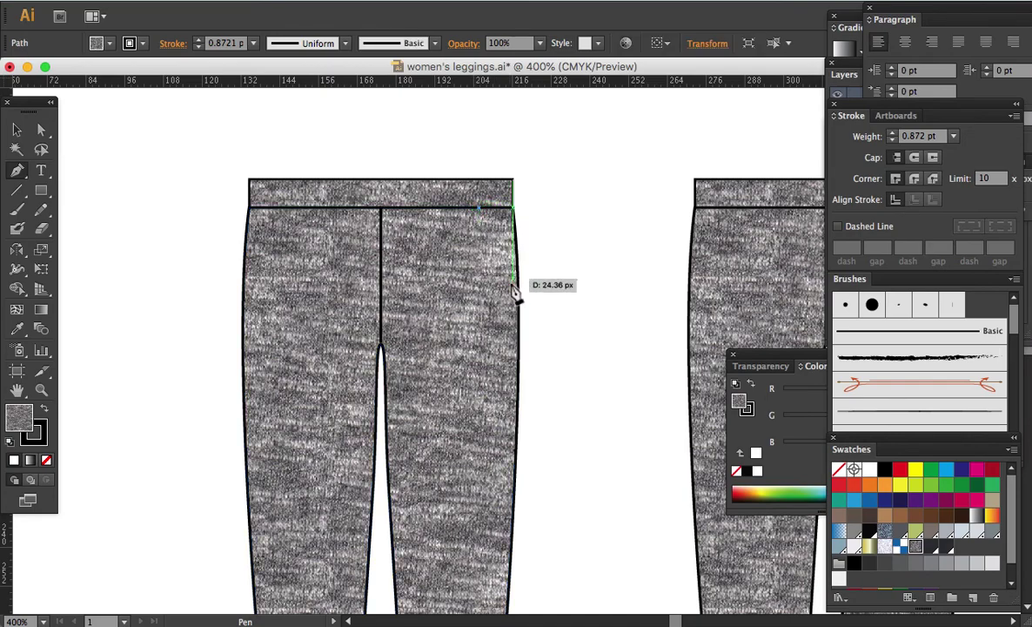
click(517, 284)
drag(559, 290, 558, 289)
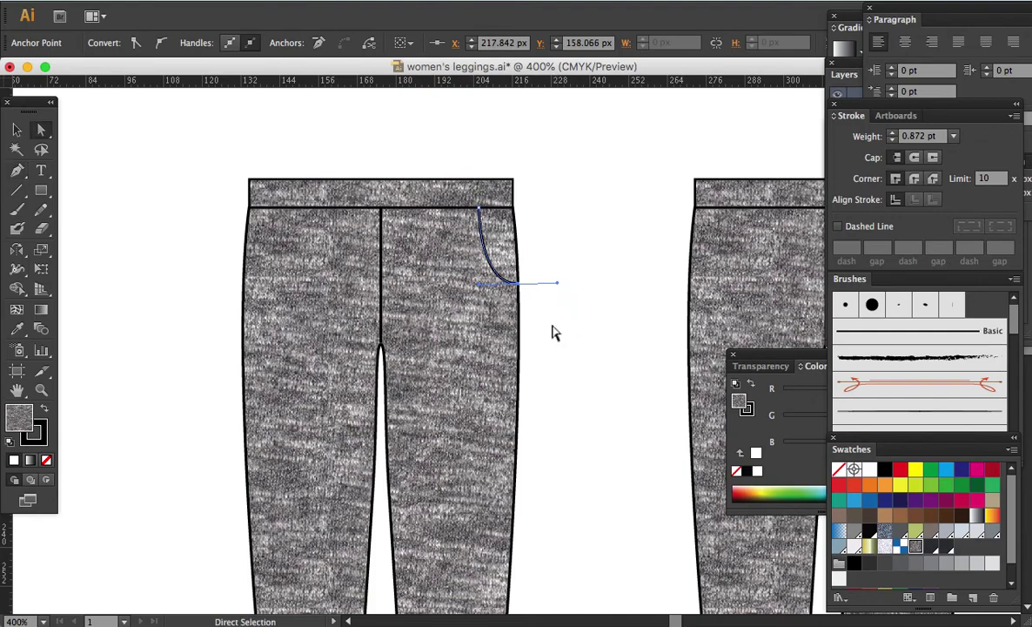
super+click(527, 306)
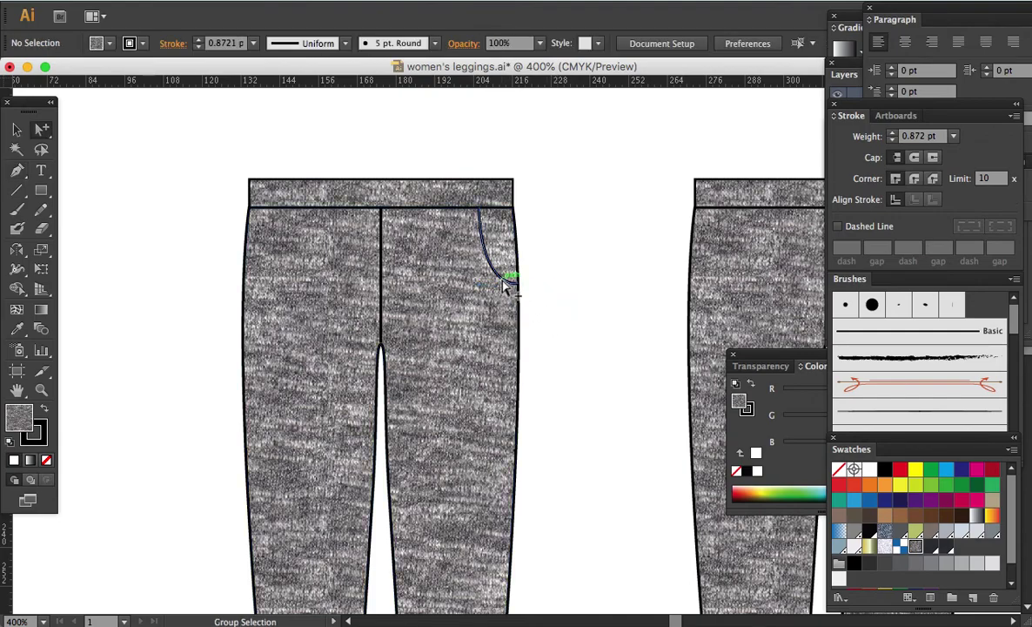
- Copy the pocket curve to the left hip and reflect it vertically to mirror it
click(507, 287)
drag(506, 286, 271, 290)
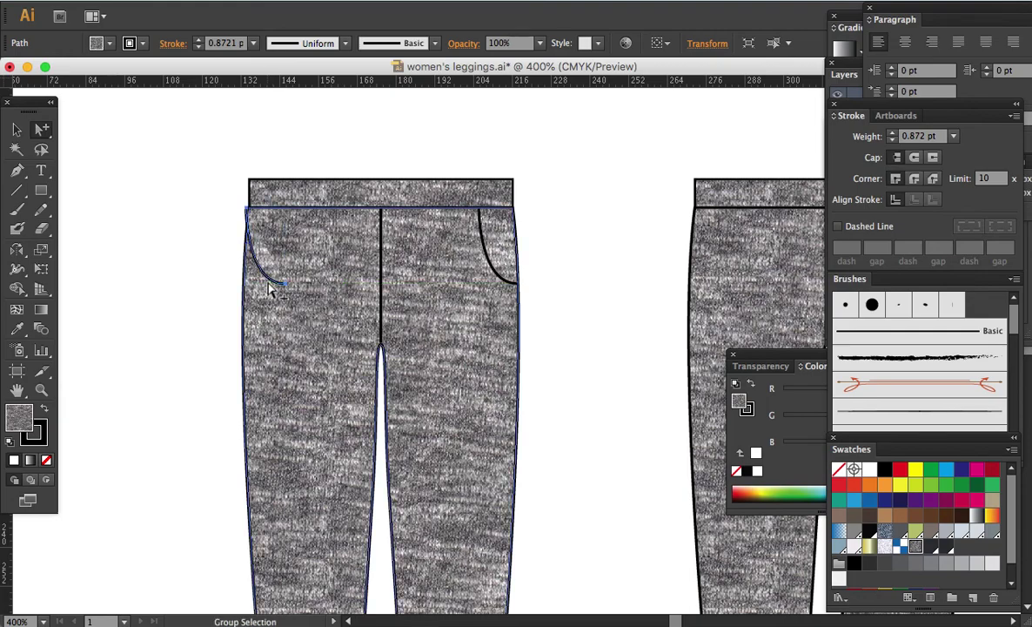
key(o)
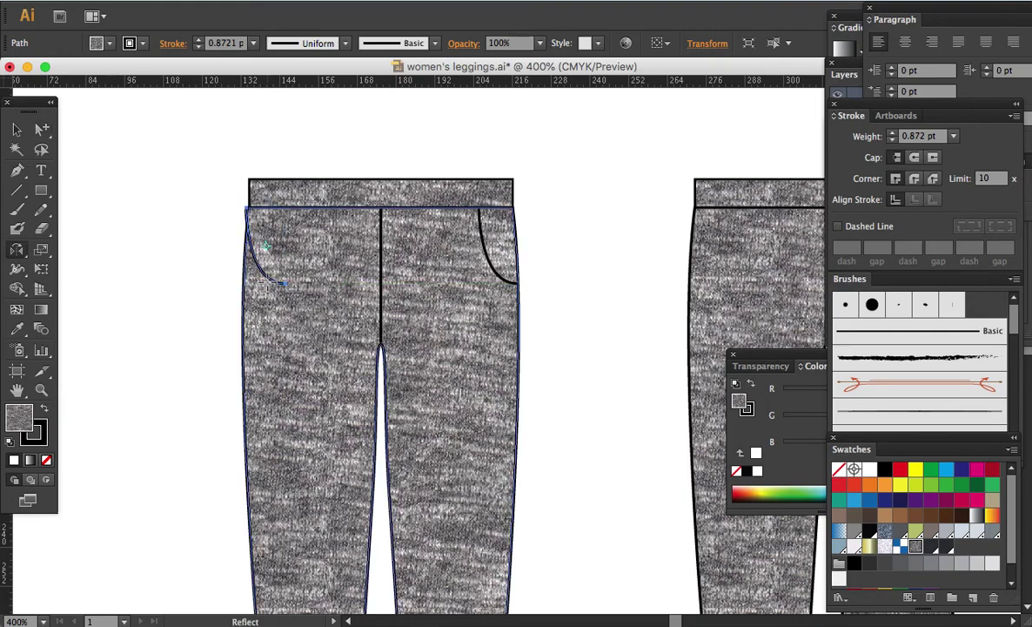
key(Return)
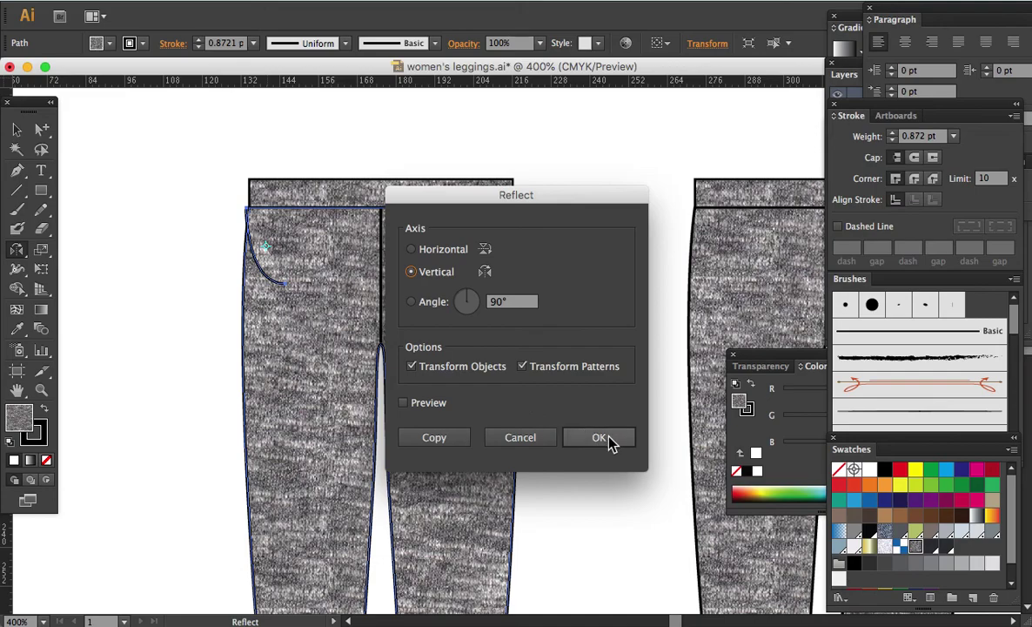
click(609, 436)
key(Left)
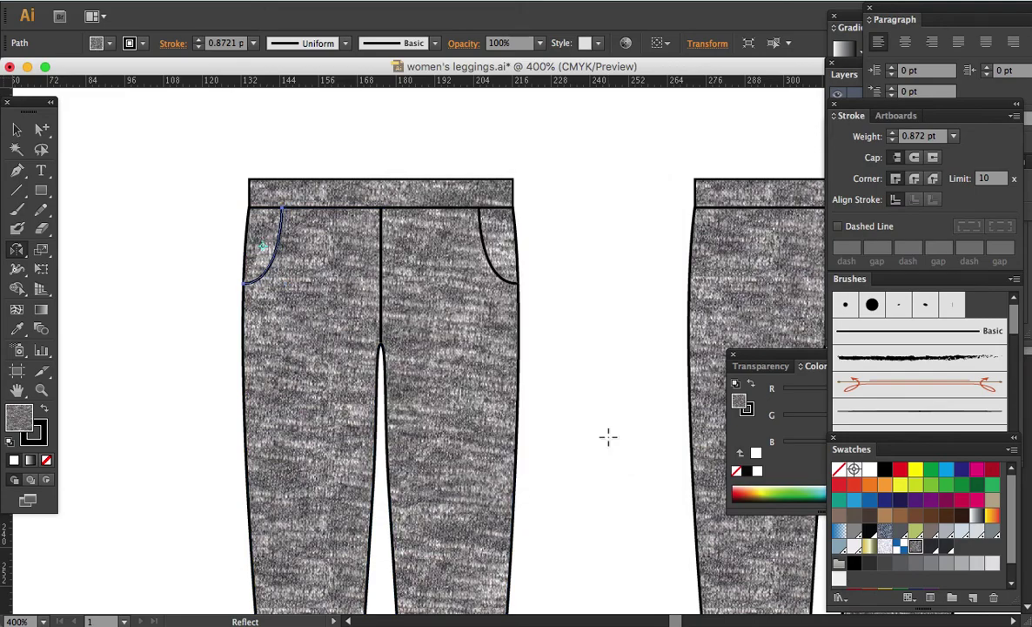
key(a)
click(583, 414)
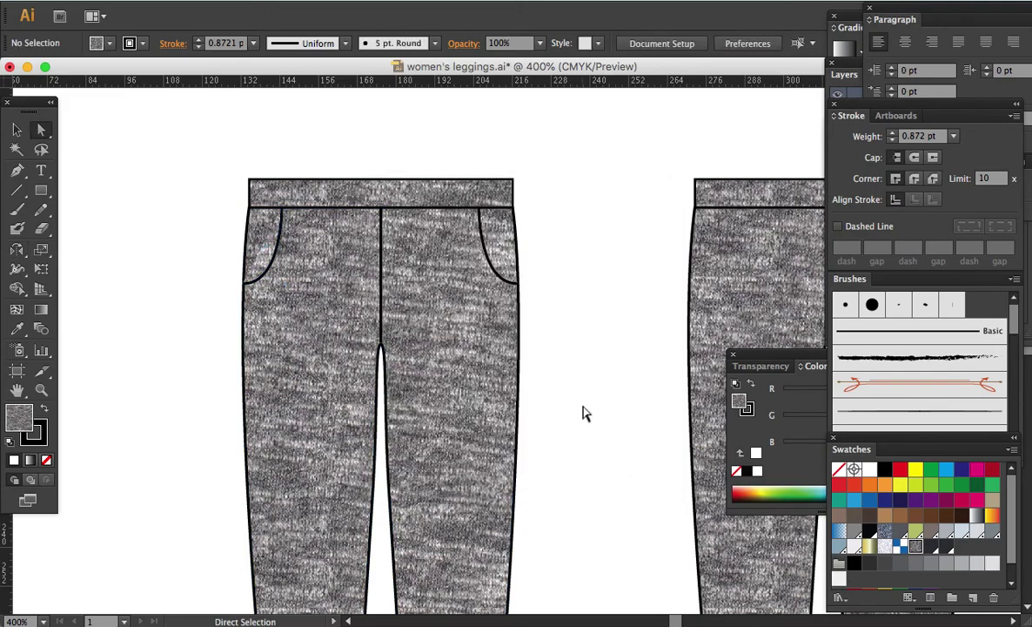
- Draw a thin, roughly 20 px wide welt-pocket rectangle on the back leggings' right hip
key(ctrl+minus)
drag(597, 437, 440, 393)
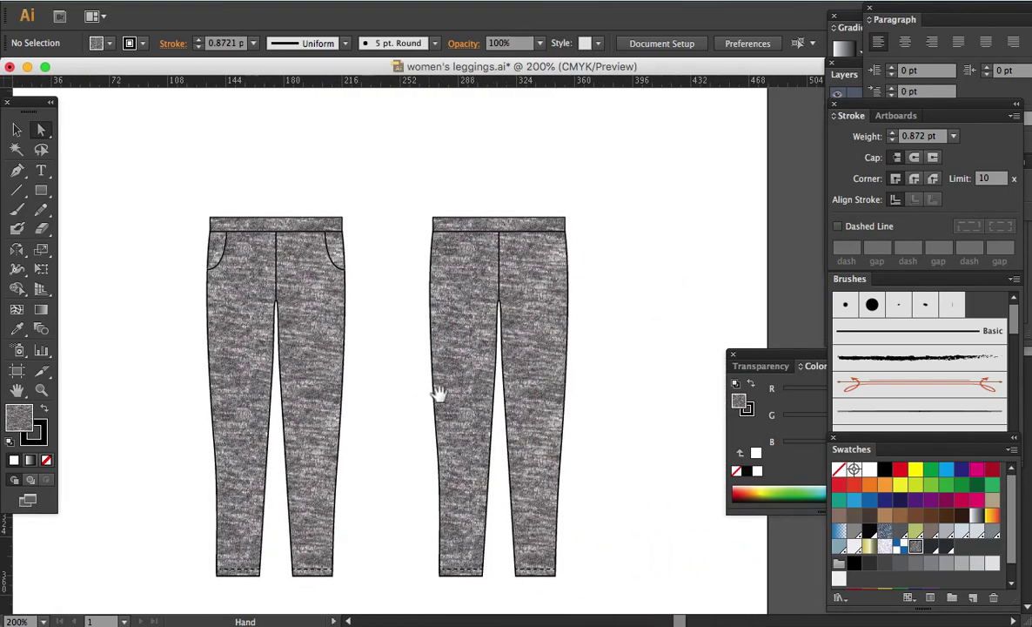
key(z)
click(501, 352)
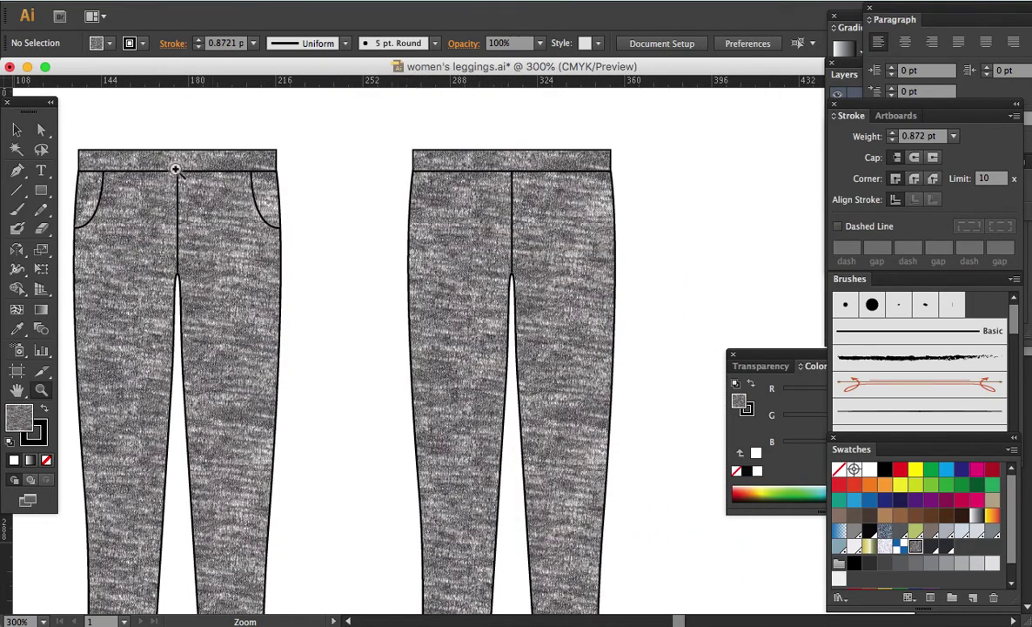
click(41, 193)
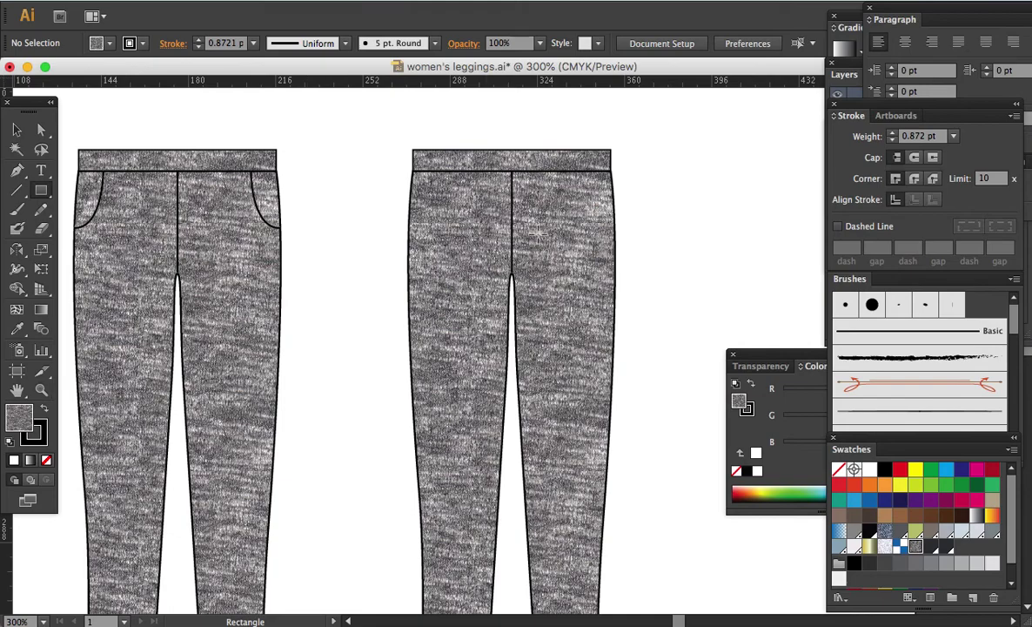
mouse_move(512, 221)
mouse_down()
mouse_move(607, 228)
mouse_move(596, 226)
mouse_up()
key(a)
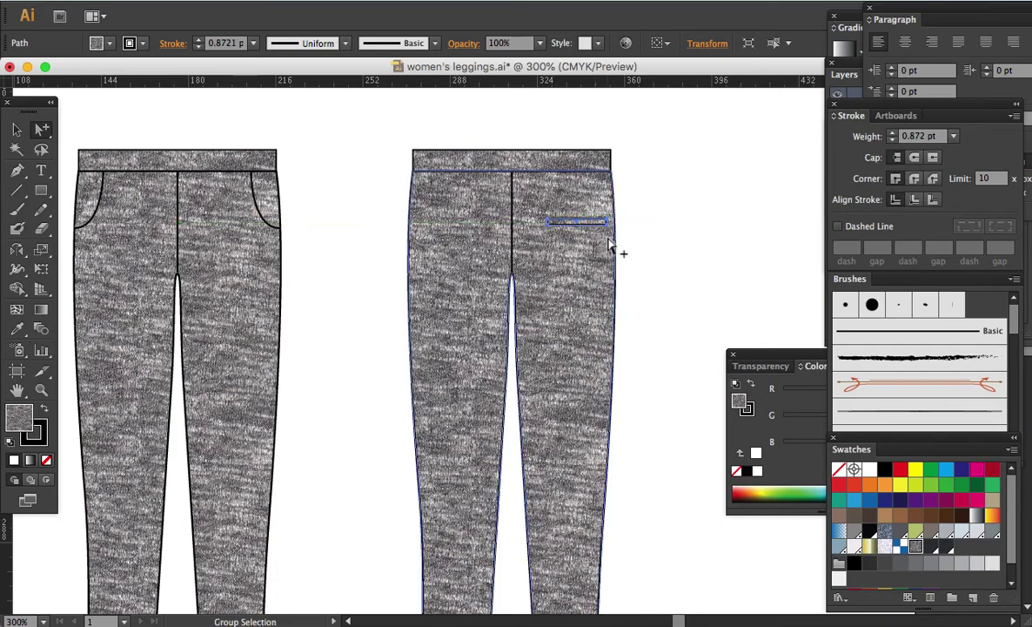
click(625, 240)
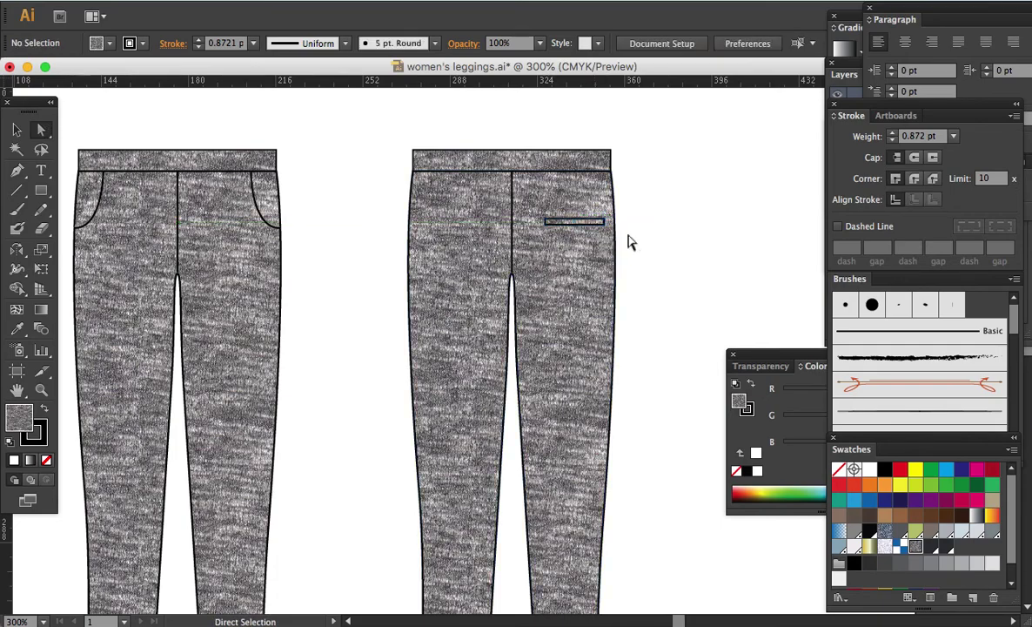
drag(631, 243, 661, 232)
key(ctrl+minus)
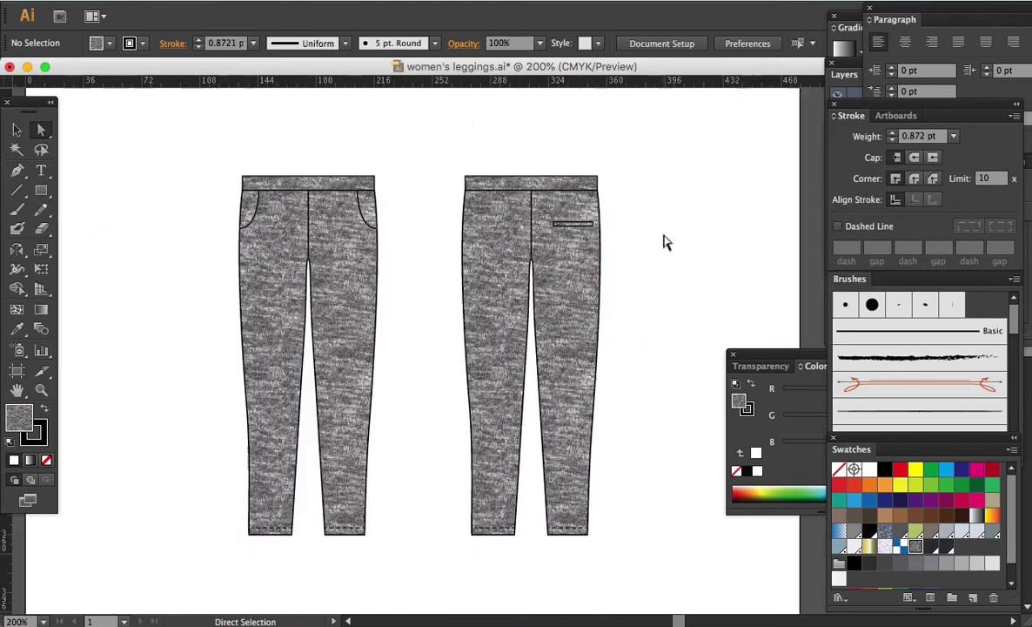
- Close the floating Transparency/Color panel after checking the back leggings
key(z)
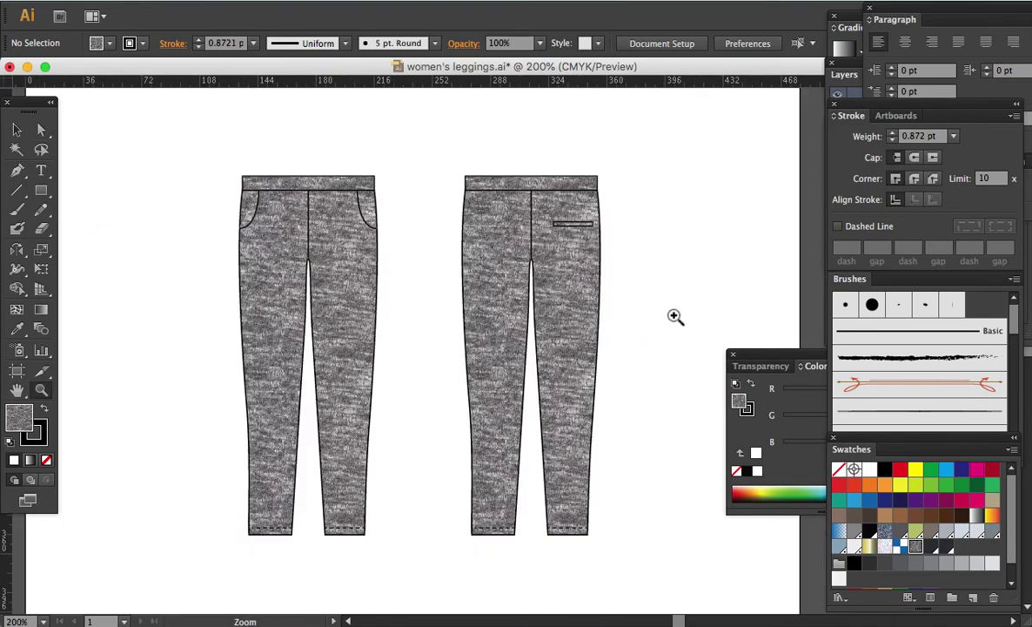
click(487, 352)
drag(484, 357, 622, 302)
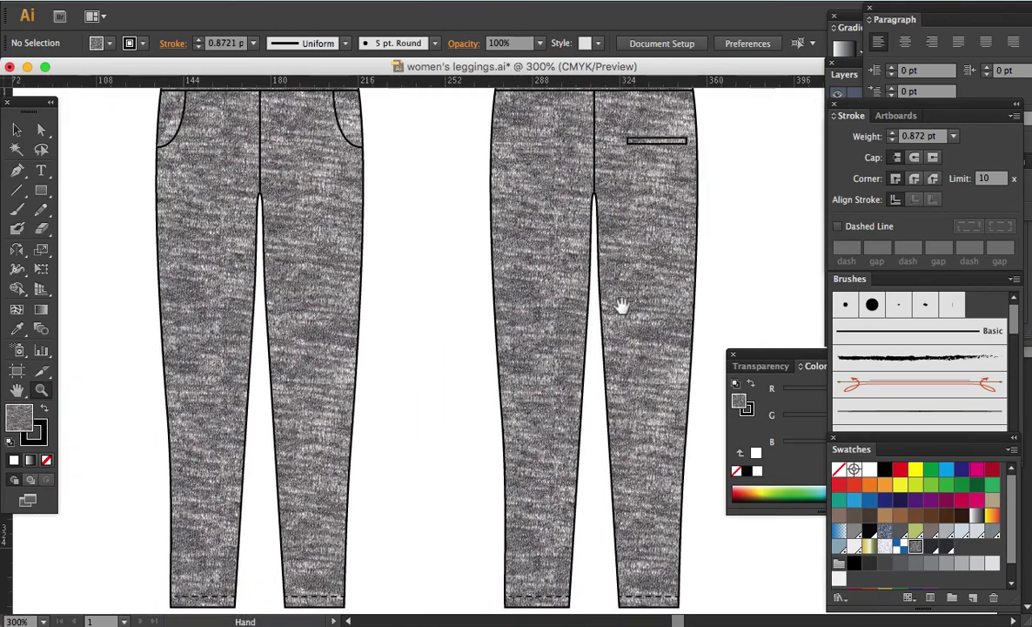
key(a)
click(624, 315)
key(ctrl+minus)
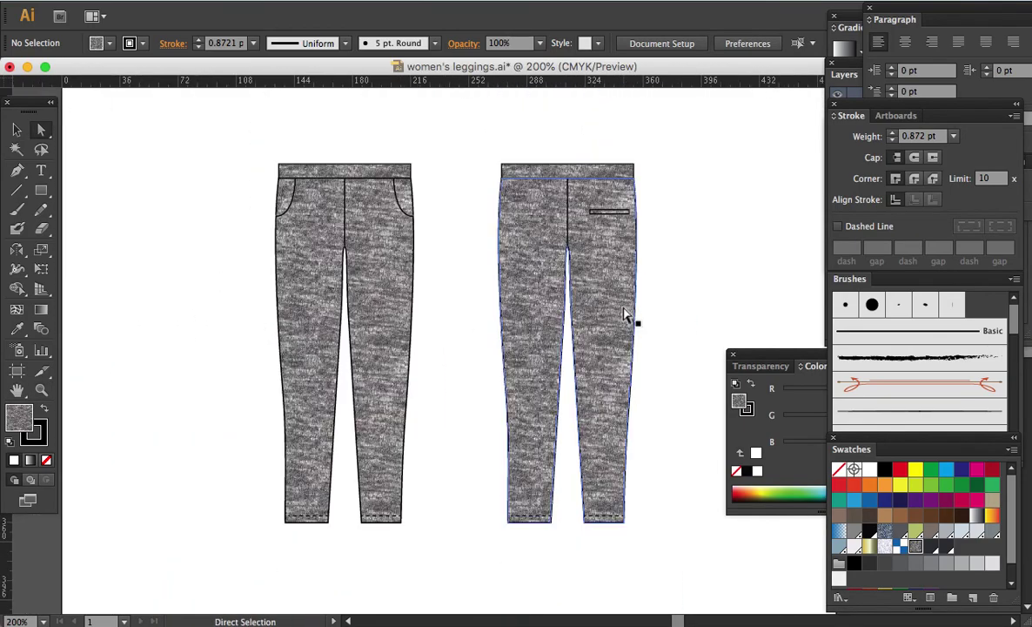
click(688, 331)
click(740, 365)
drag(717, 338, 700, 339)
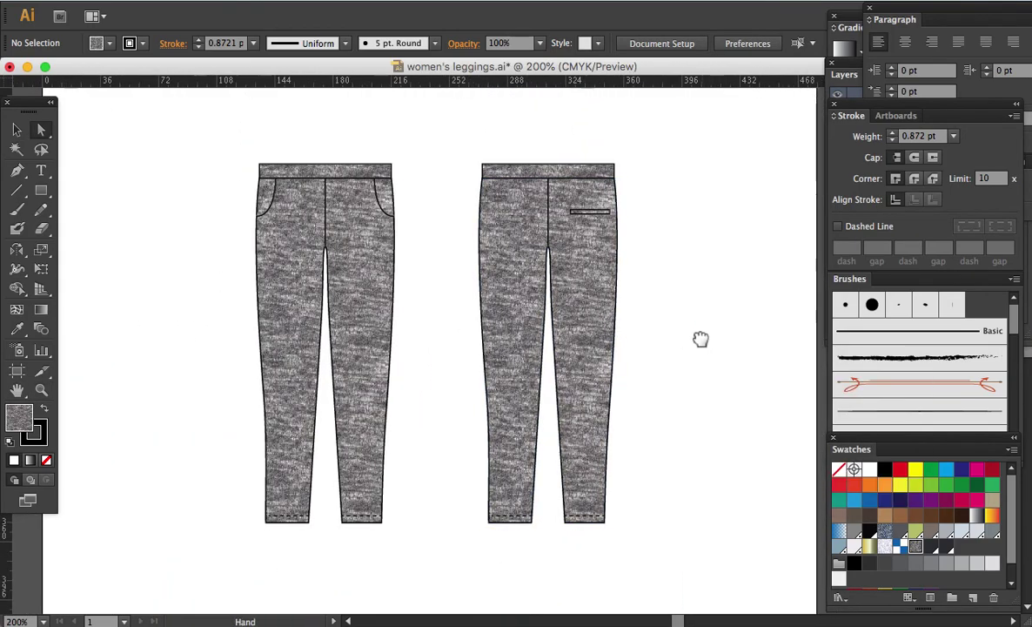
- Zoom in to frame both finished leggings flats closely for review
key(z)
drag(226, 139, 676, 530)
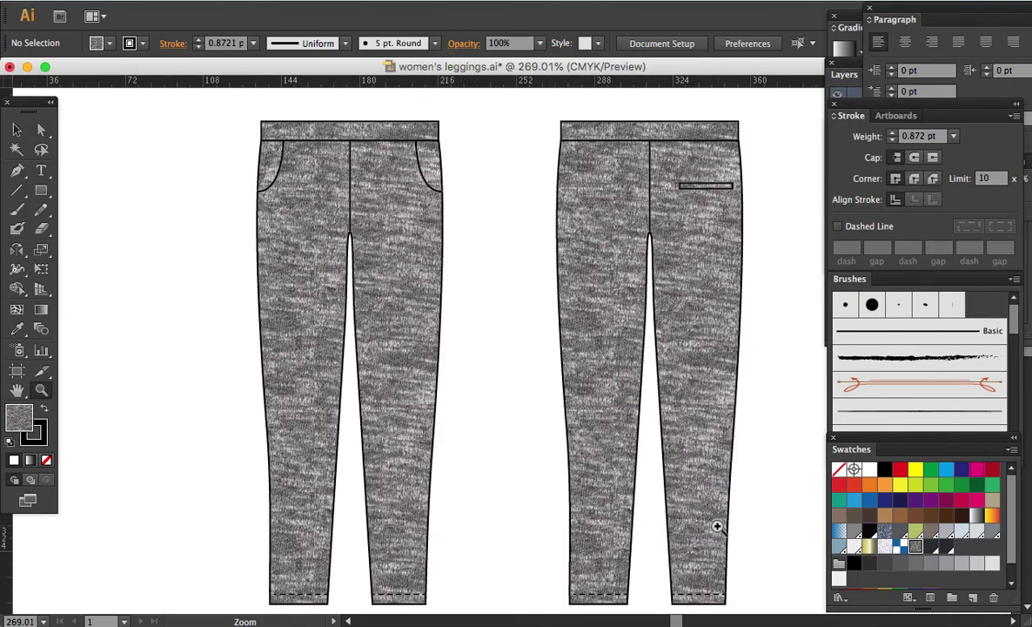
key(a)
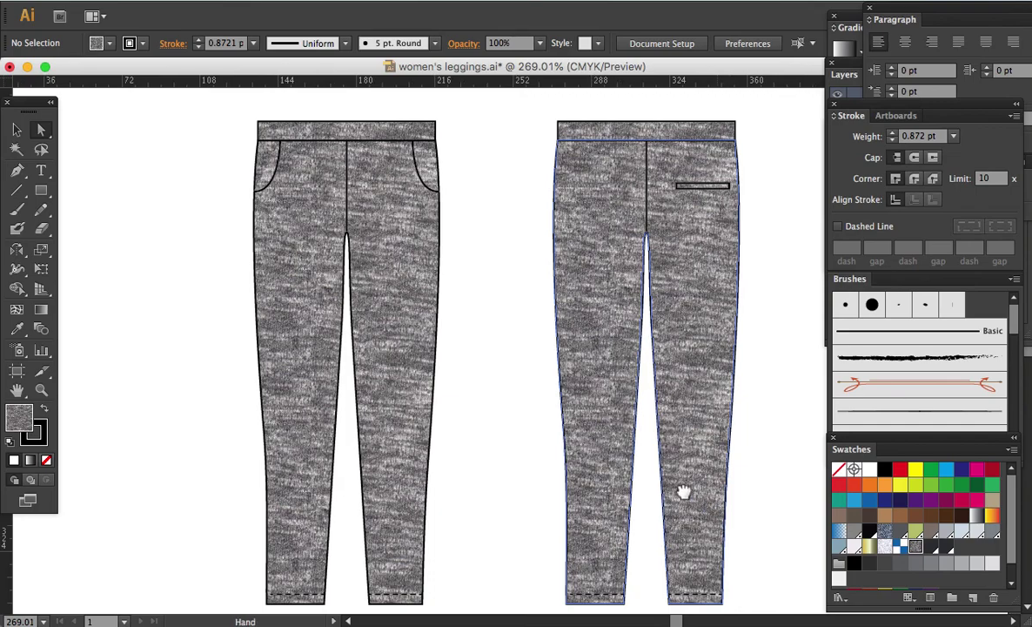
scroll(677, 491, right, 3)
scroll(677, 491, down, 2)
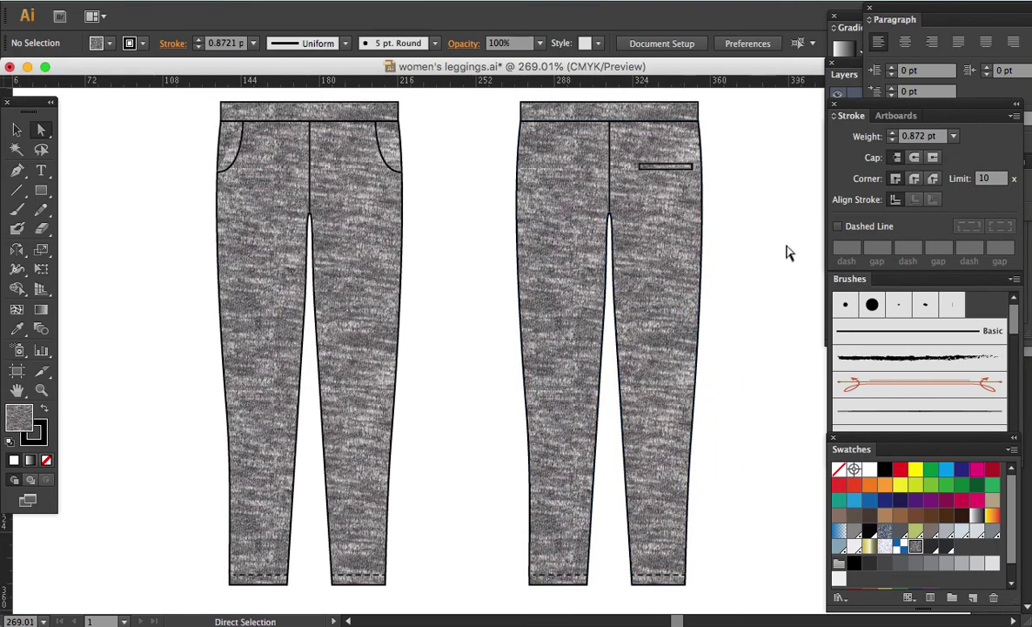